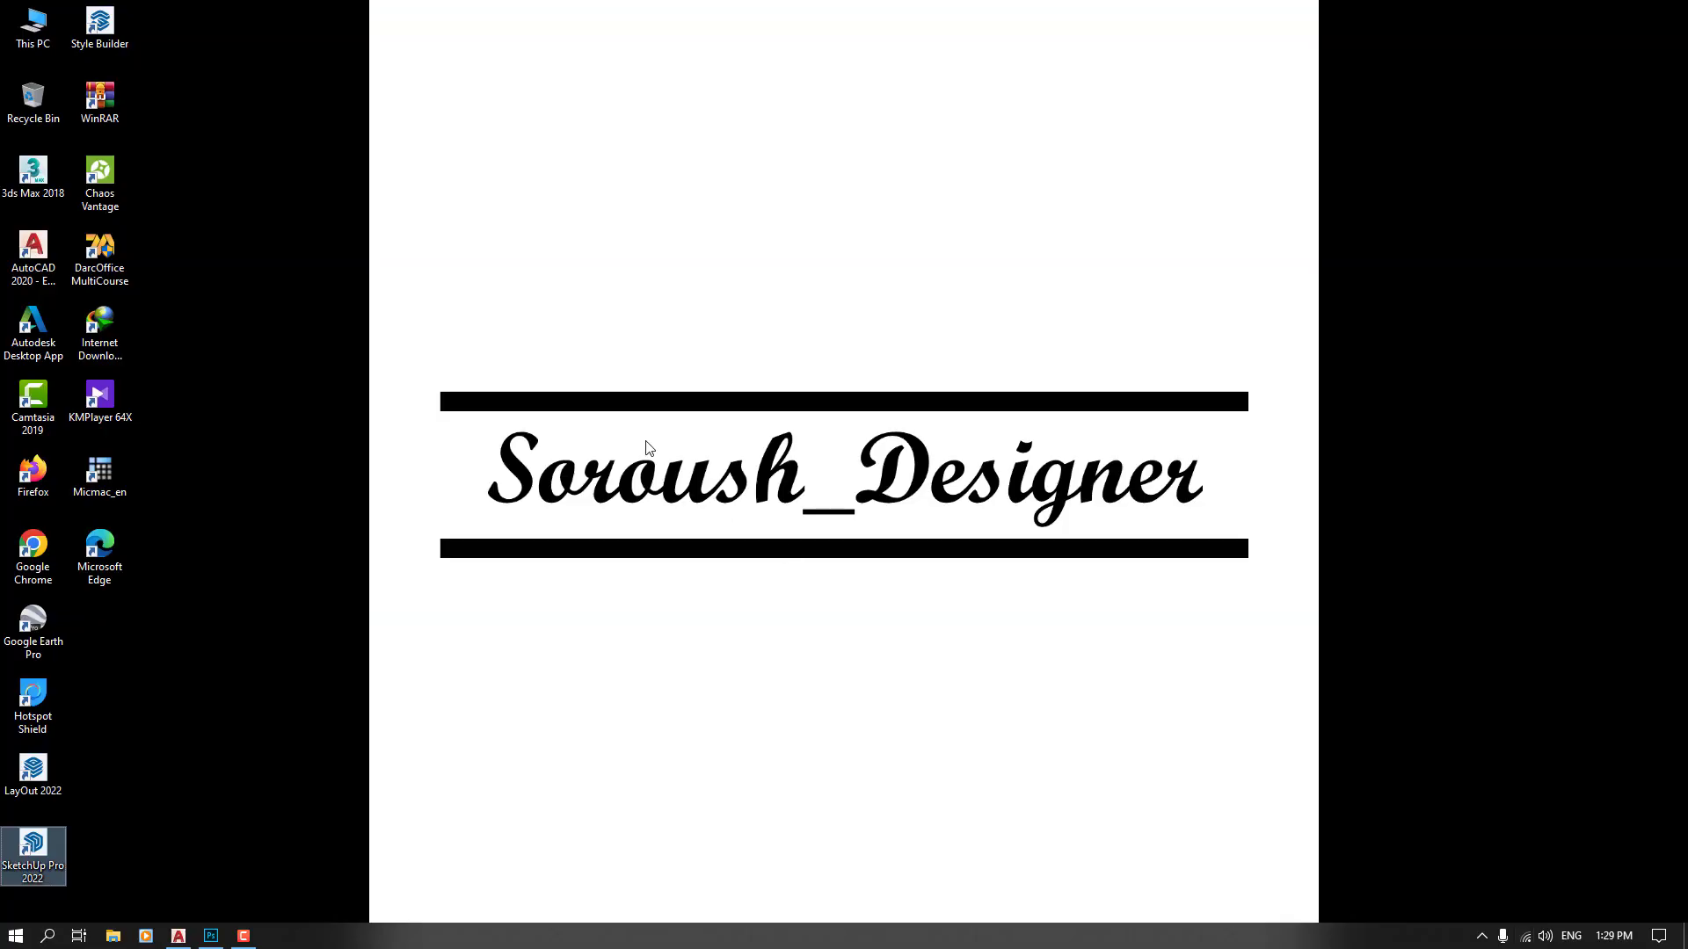
# Bring the Photoshop window with SD_Arch4.jpg to the front
pyautogui.rightClick(647, 440)
pyautogui.click(692, 489)
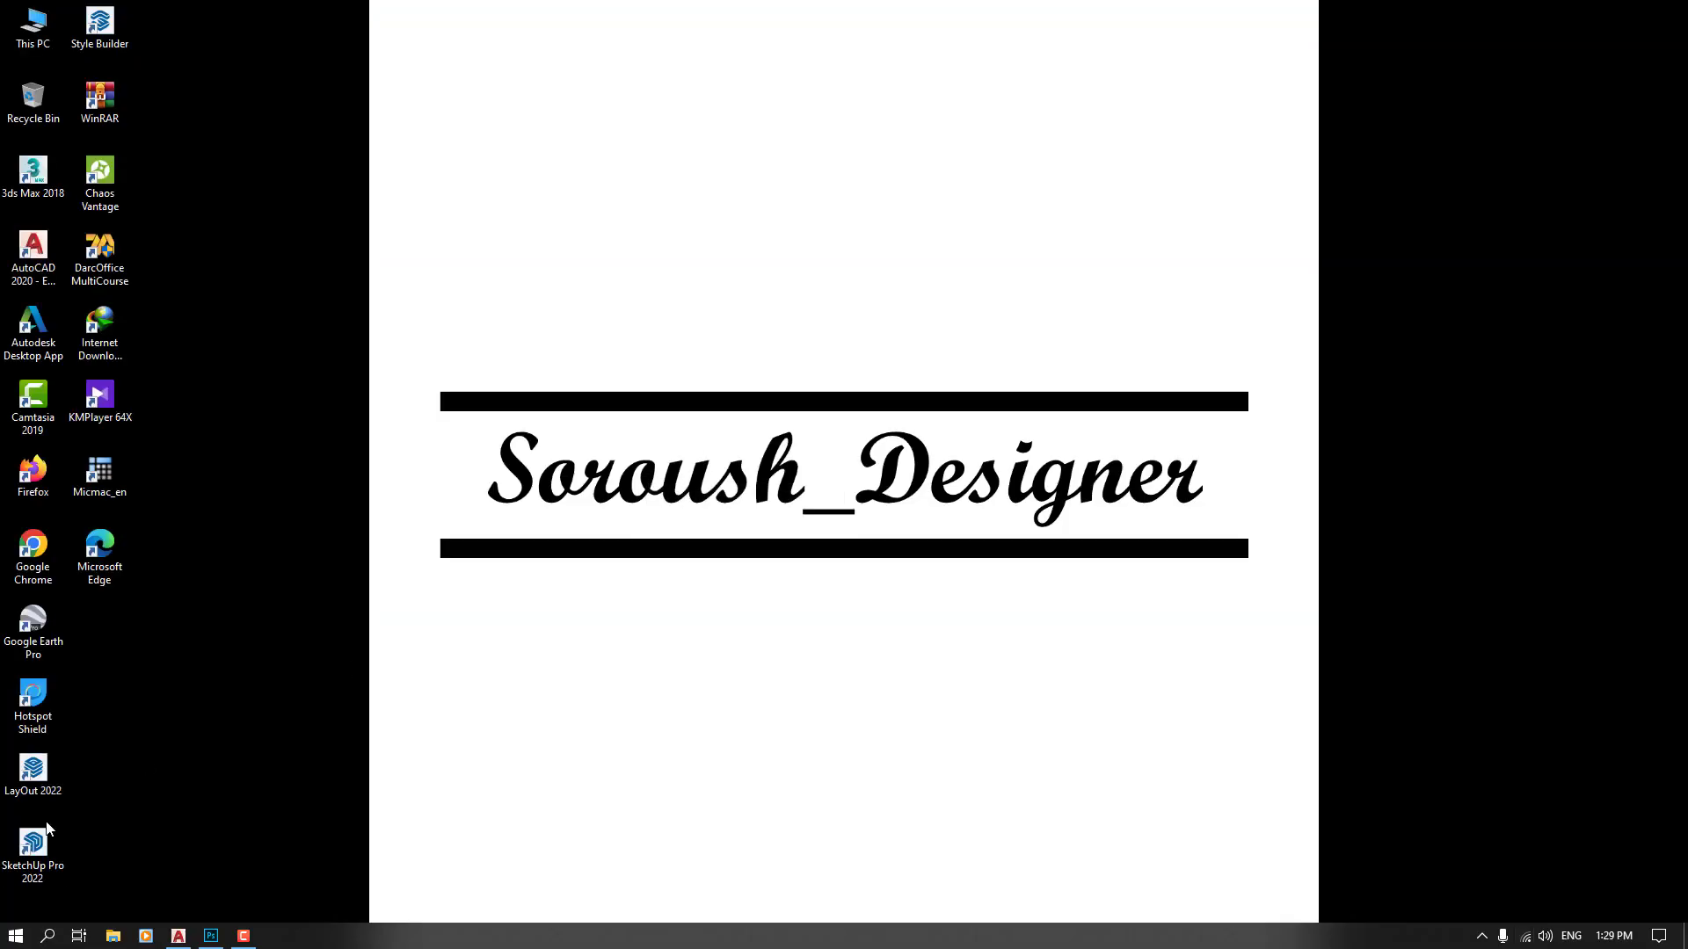
pyautogui.moveTo(217, 942)
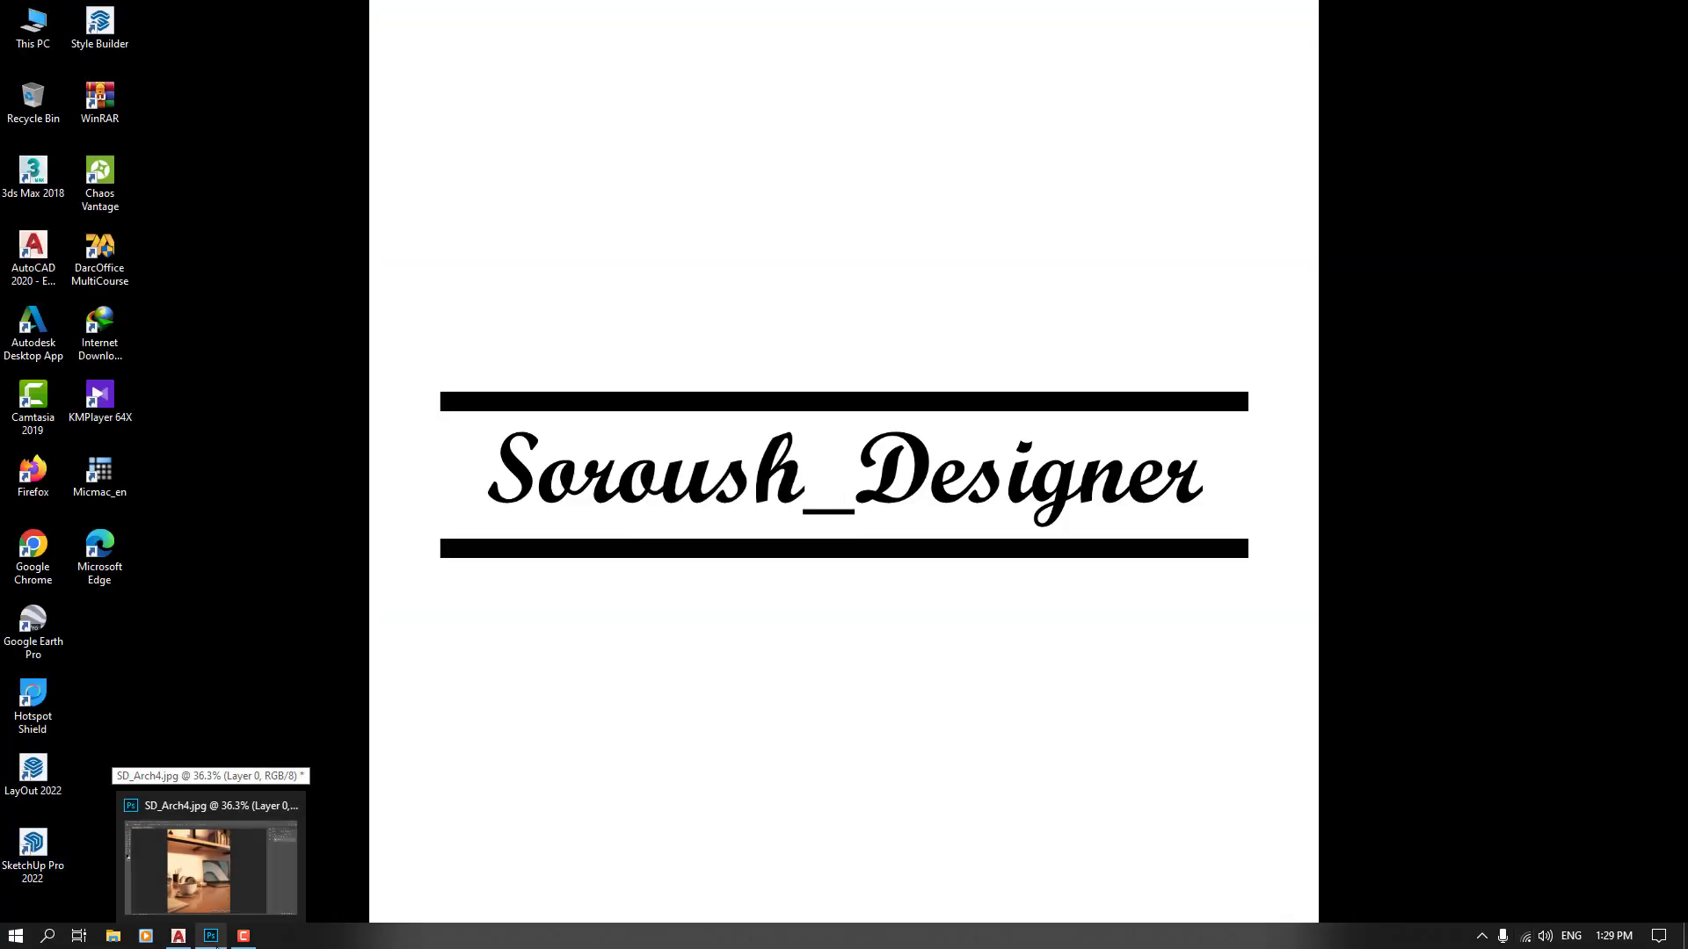
pyautogui.moveTo(211, 858)
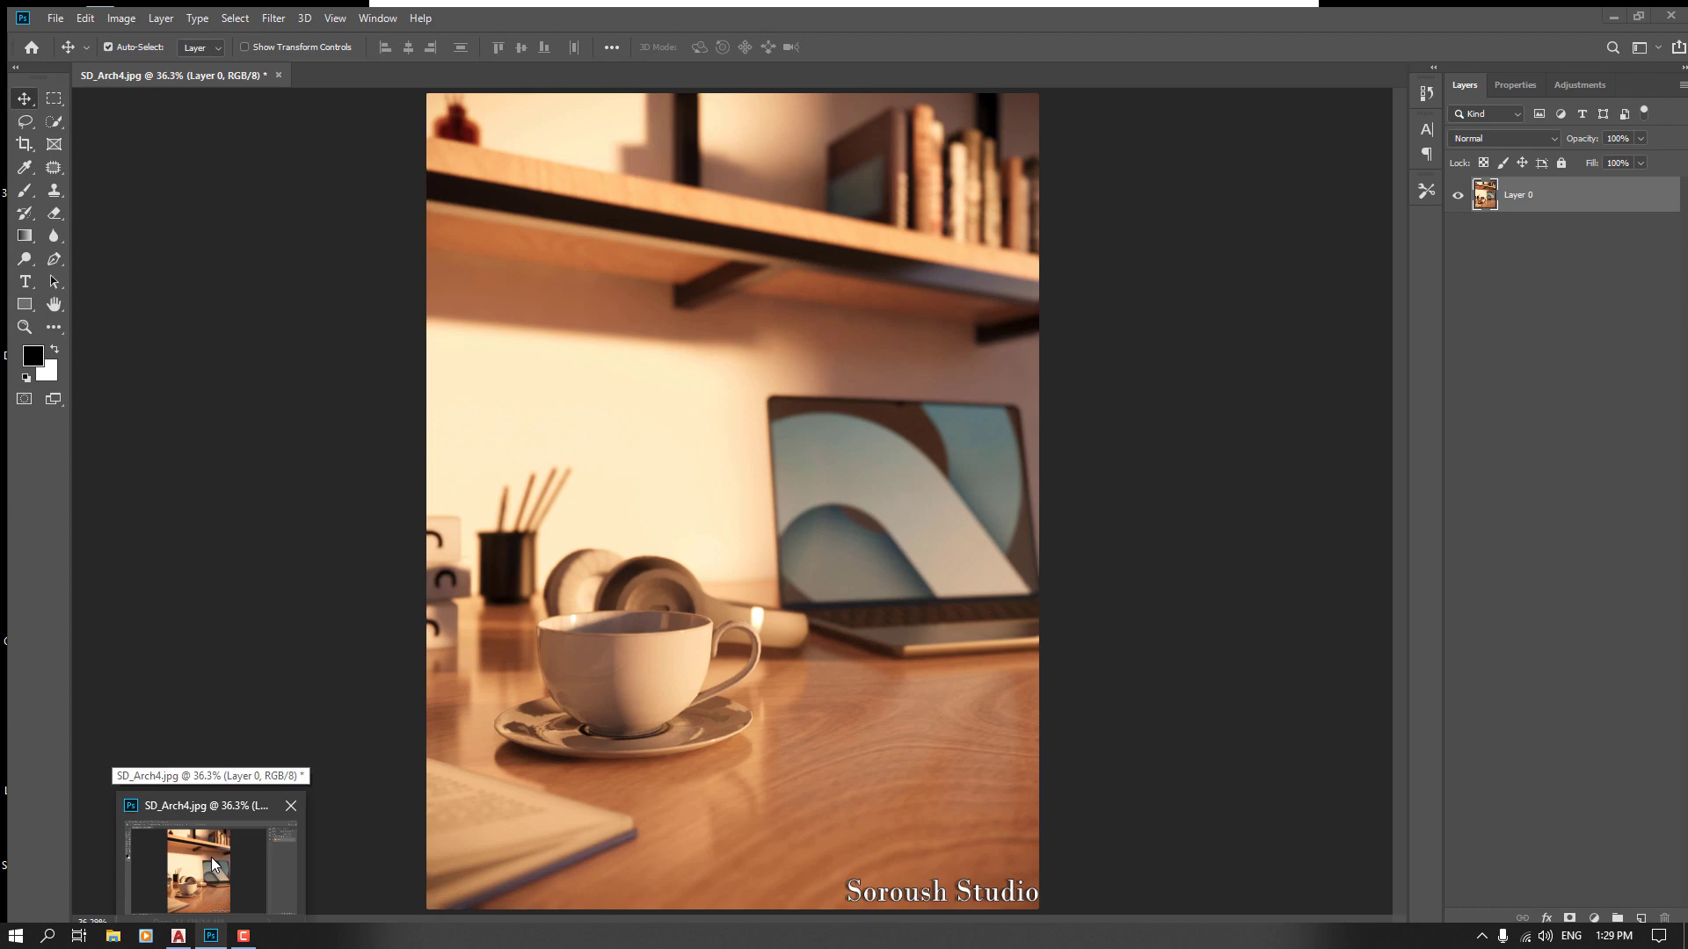
pyautogui.click(211, 857)
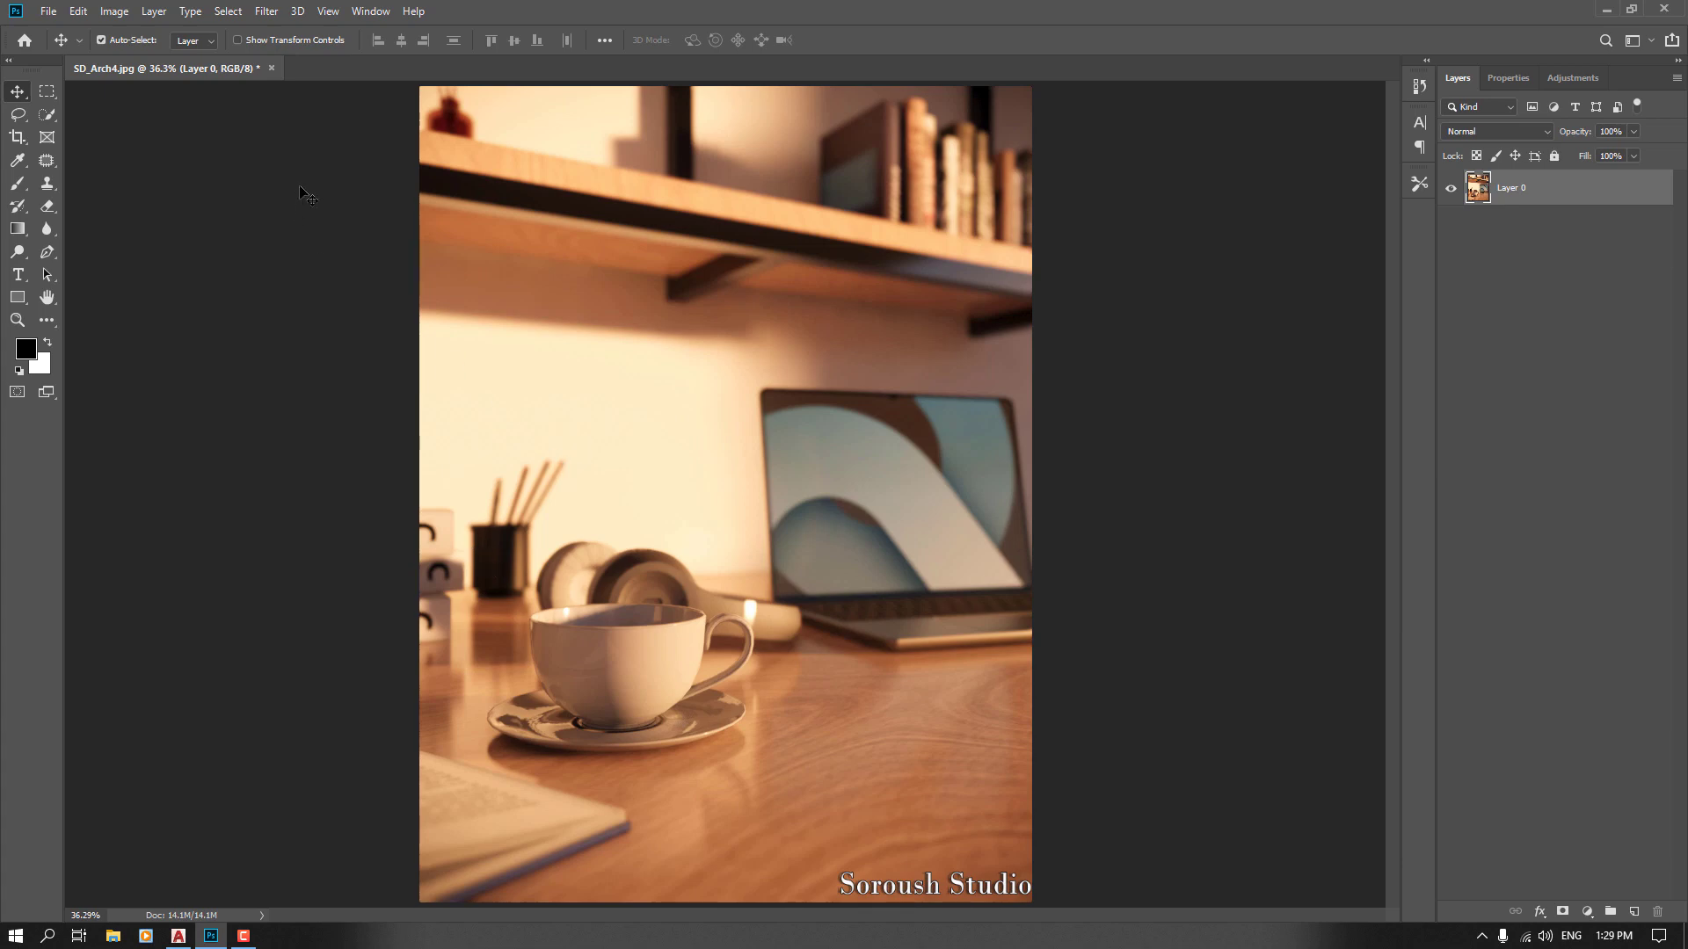
# Open the Camera Raw Filter on the image and expand its Basic panel
pyautogui.click(243, 12)
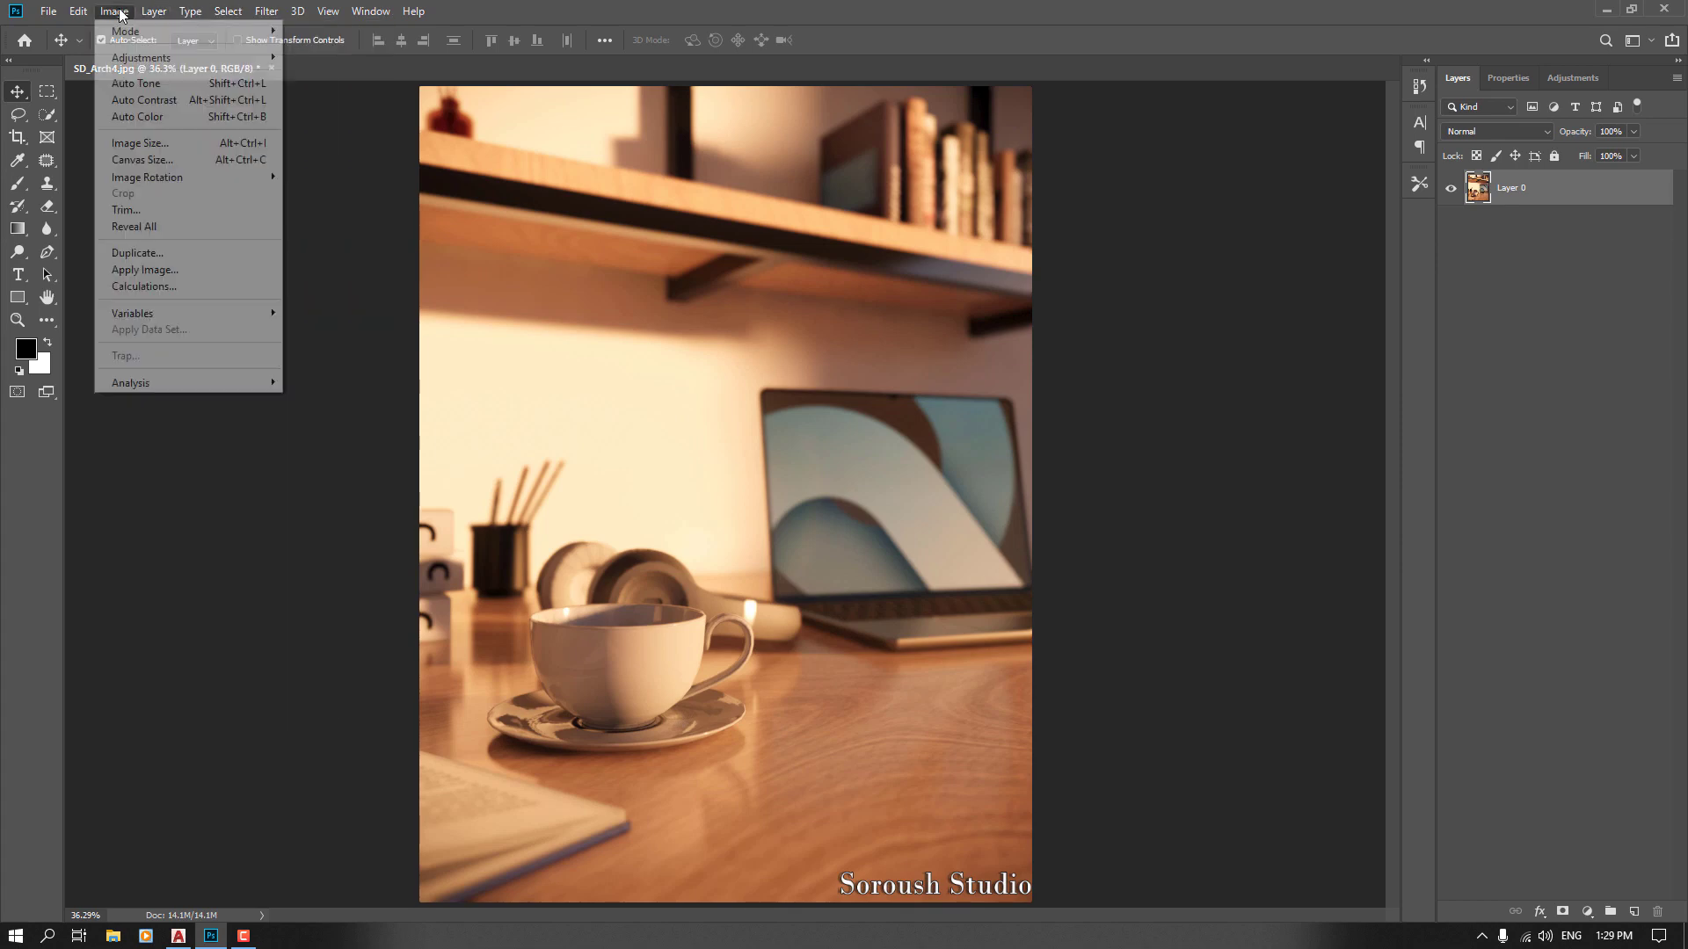
pyautogui.click(123, 12)
pyautogui.click(225, 11)
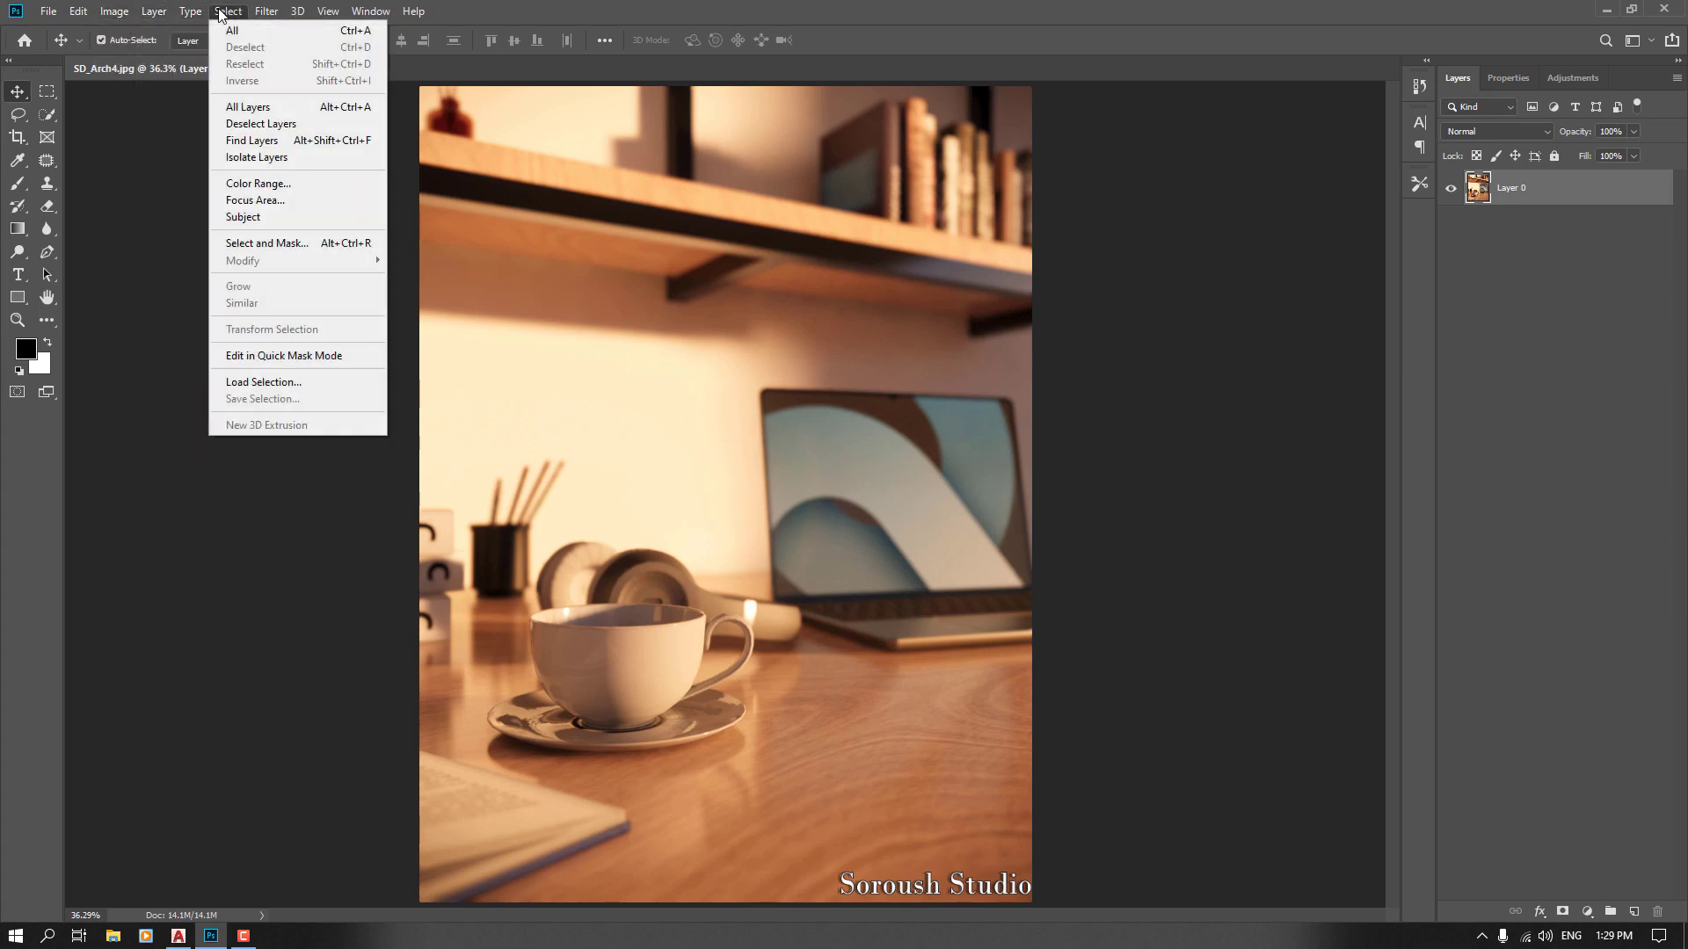
pyautogui.moveTo(265, 14)
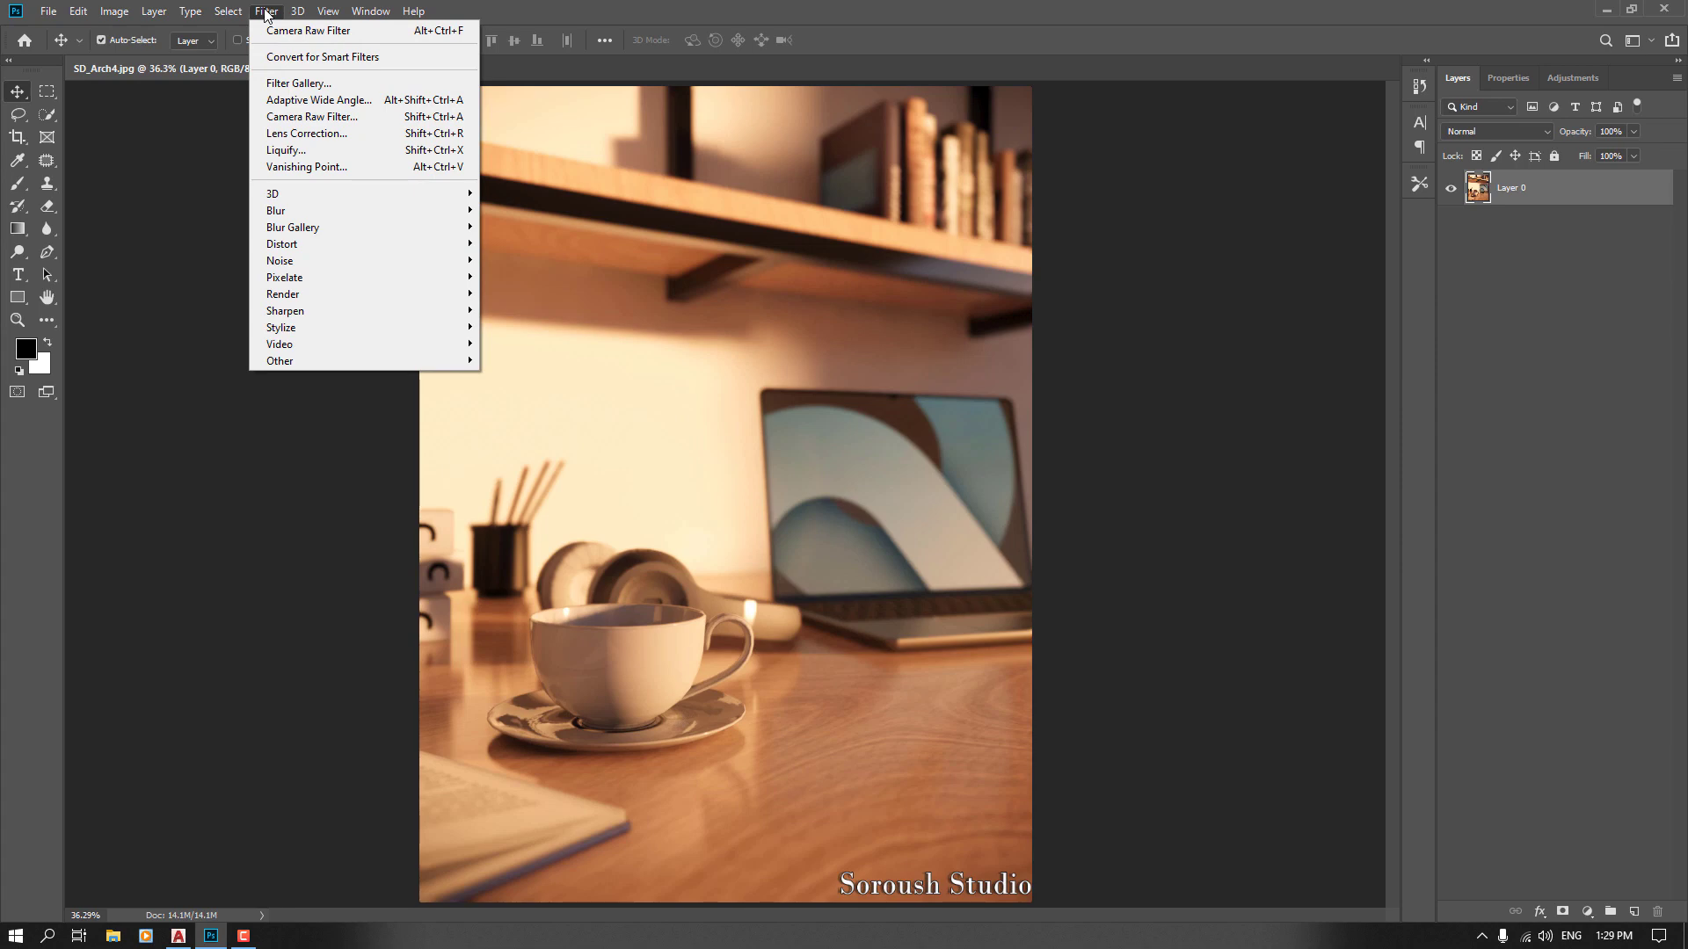
pyautogui.click(312, 118)
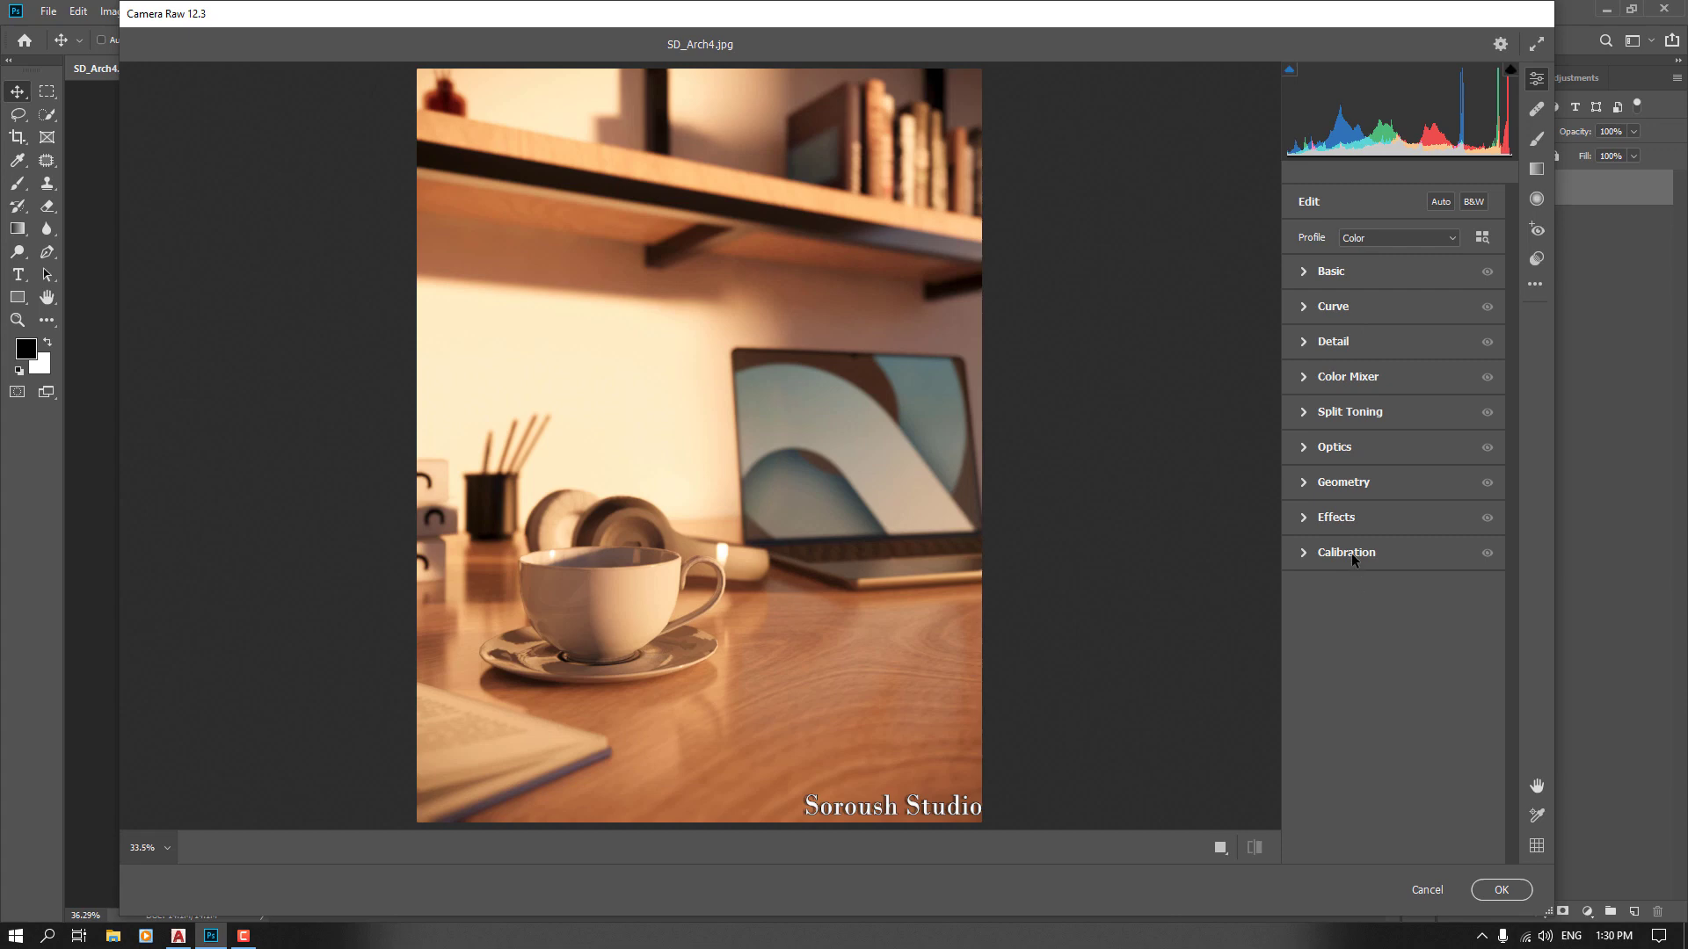
pyautogui.click(1321, 272)
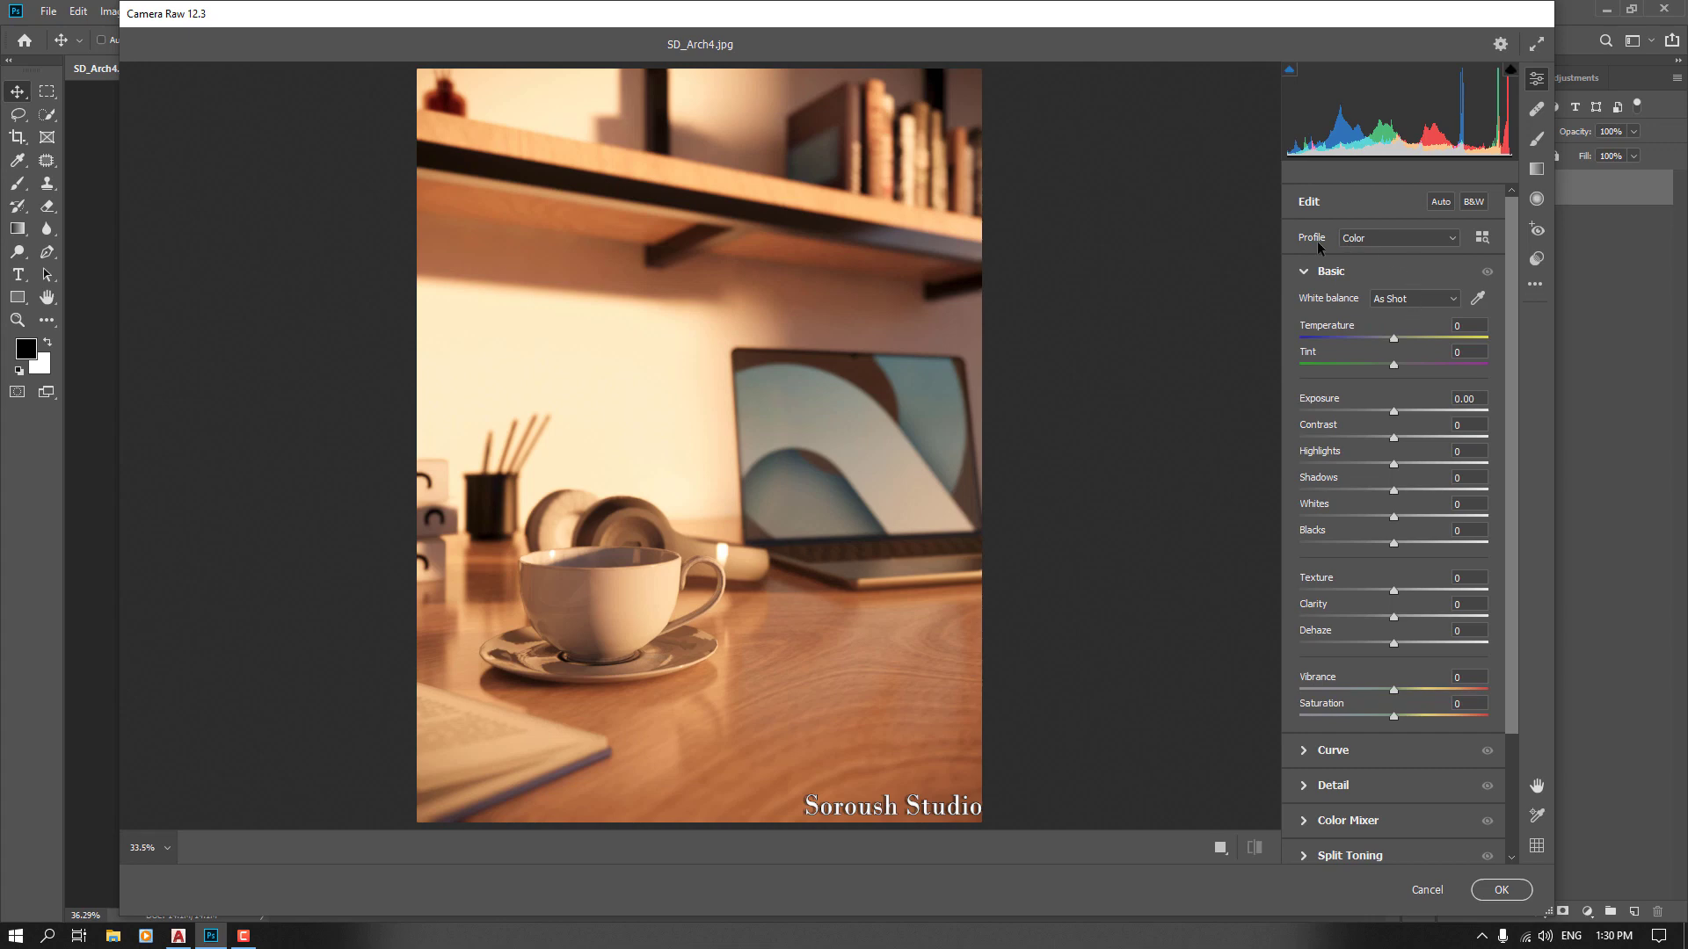
pyautogui.click(1406, 239)
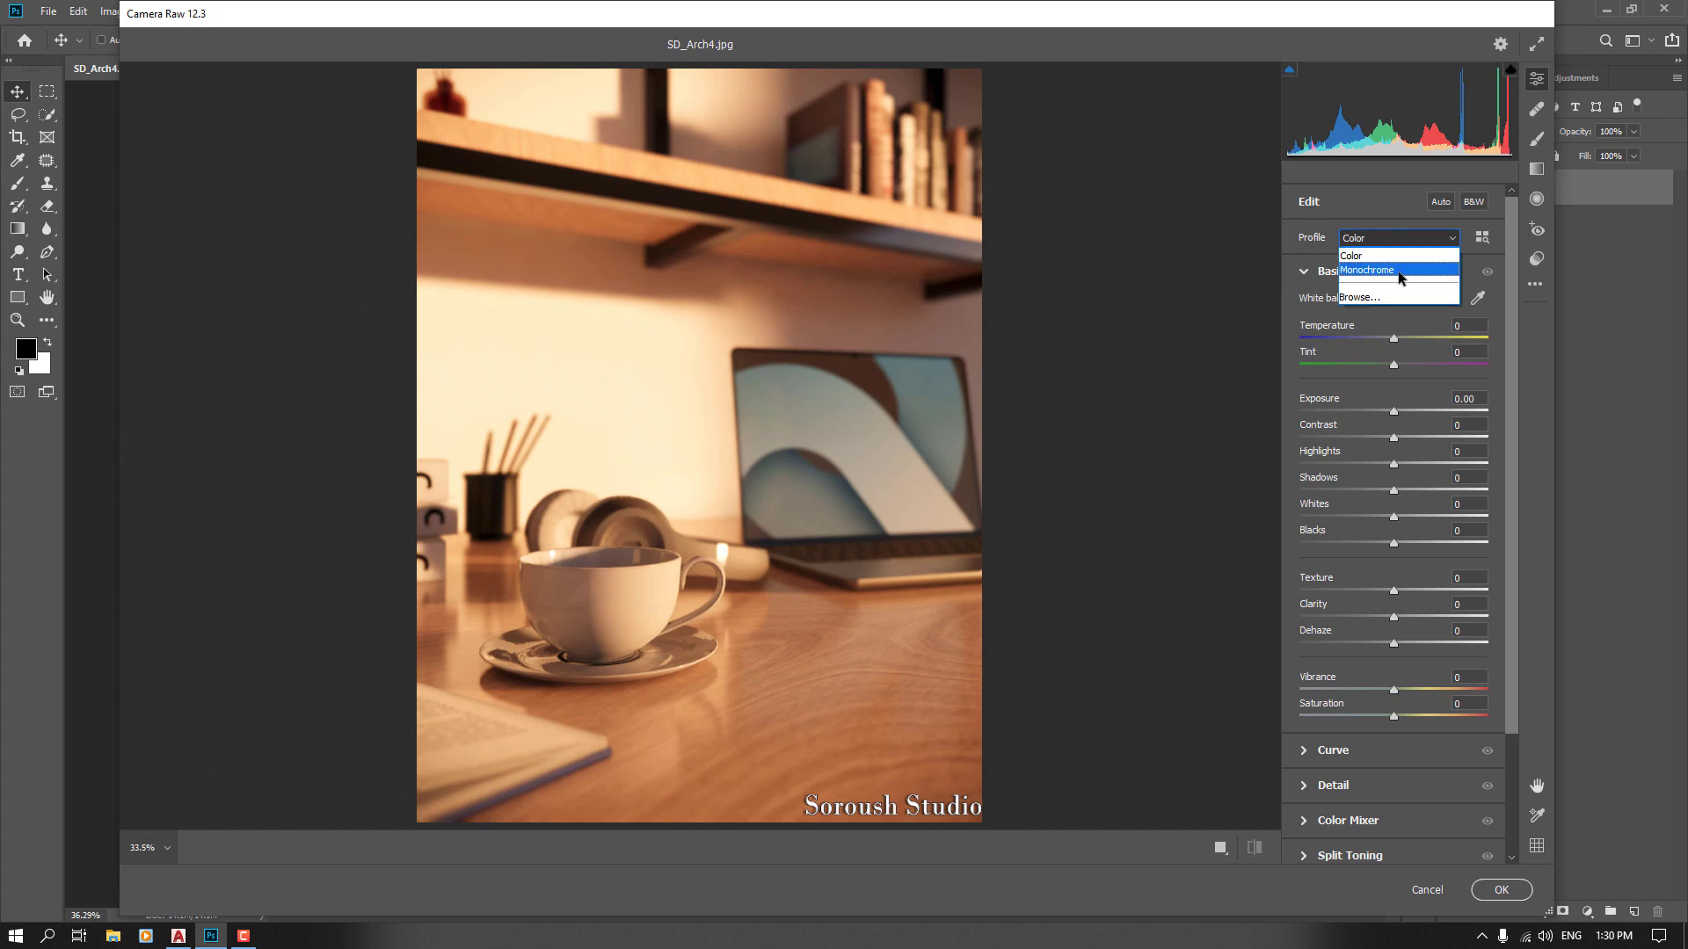
pyautogui.click(1401, 271)
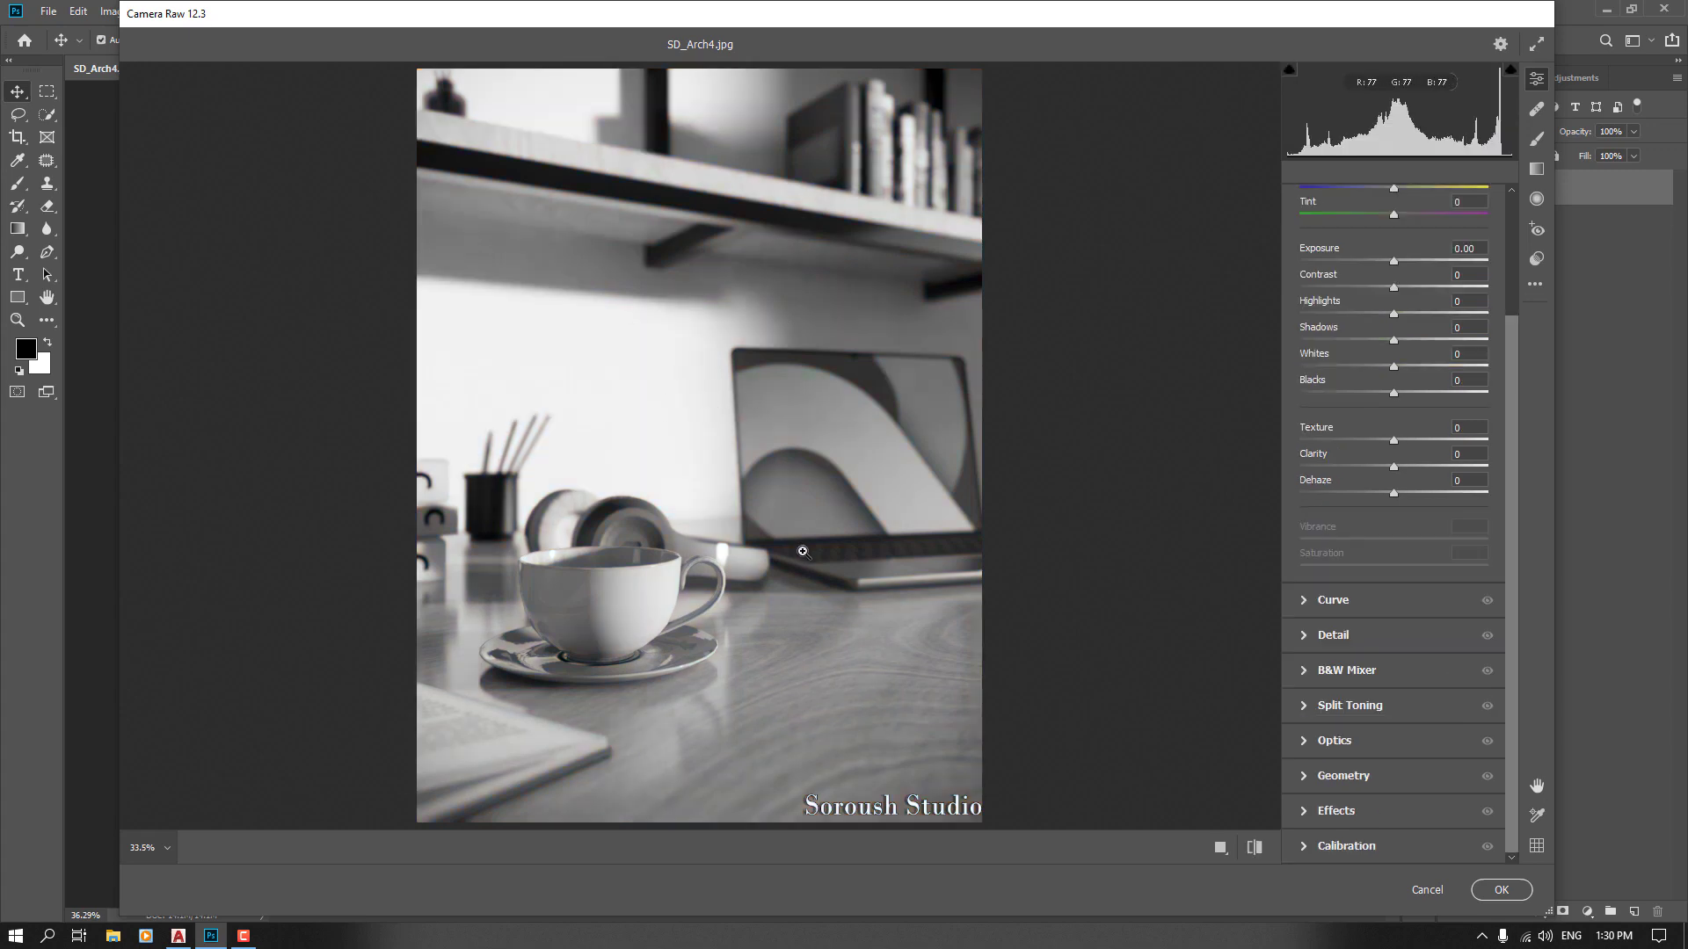
pyautogui.scroll(3, 1353, 308)
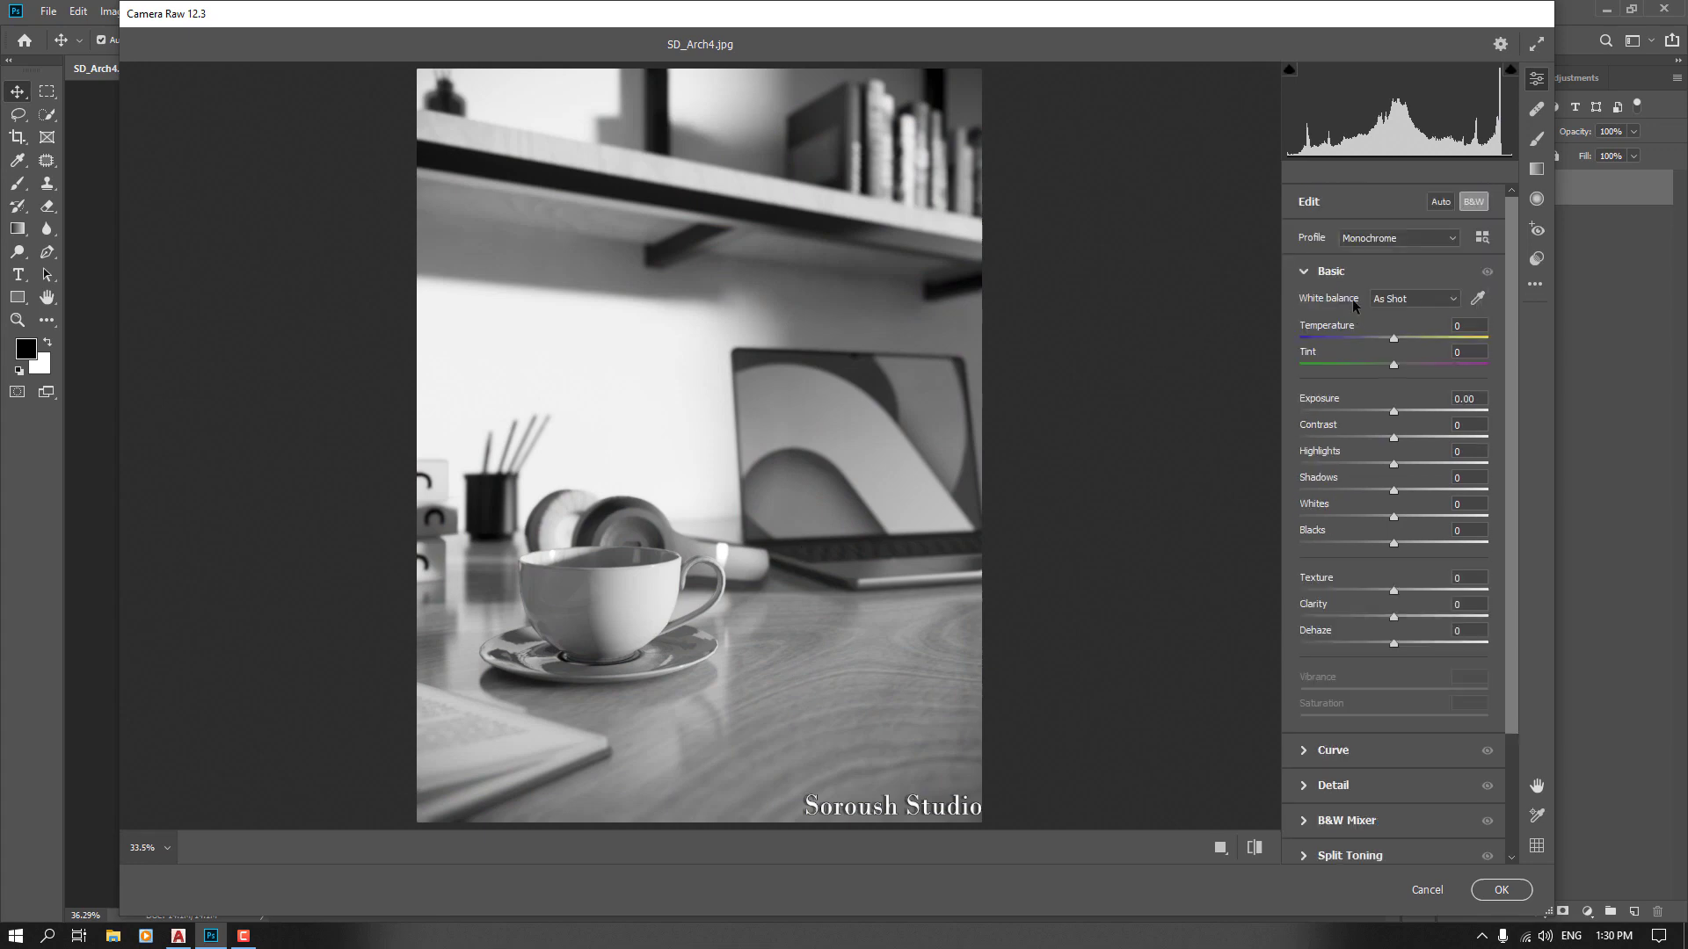
pyautogui.click(1368, 243)
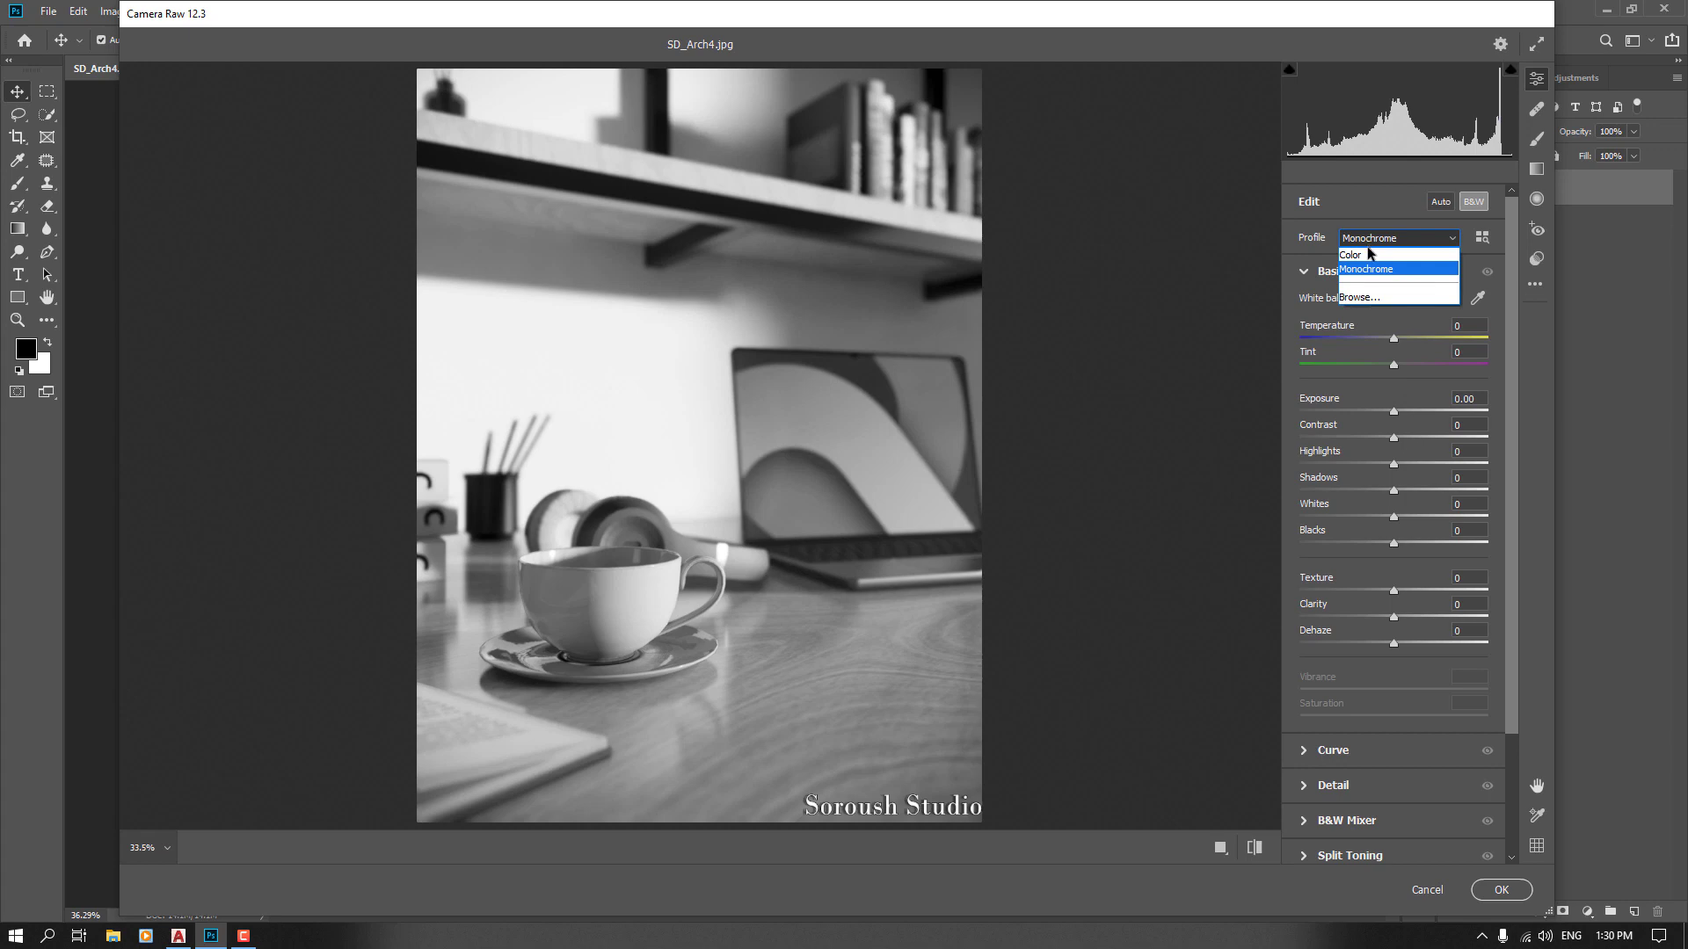
pyautogui.click(1368, 257)
# Apply Auto white balance and set the Temperature to +20
pyautogui.scroll(-2, 1368, 256)
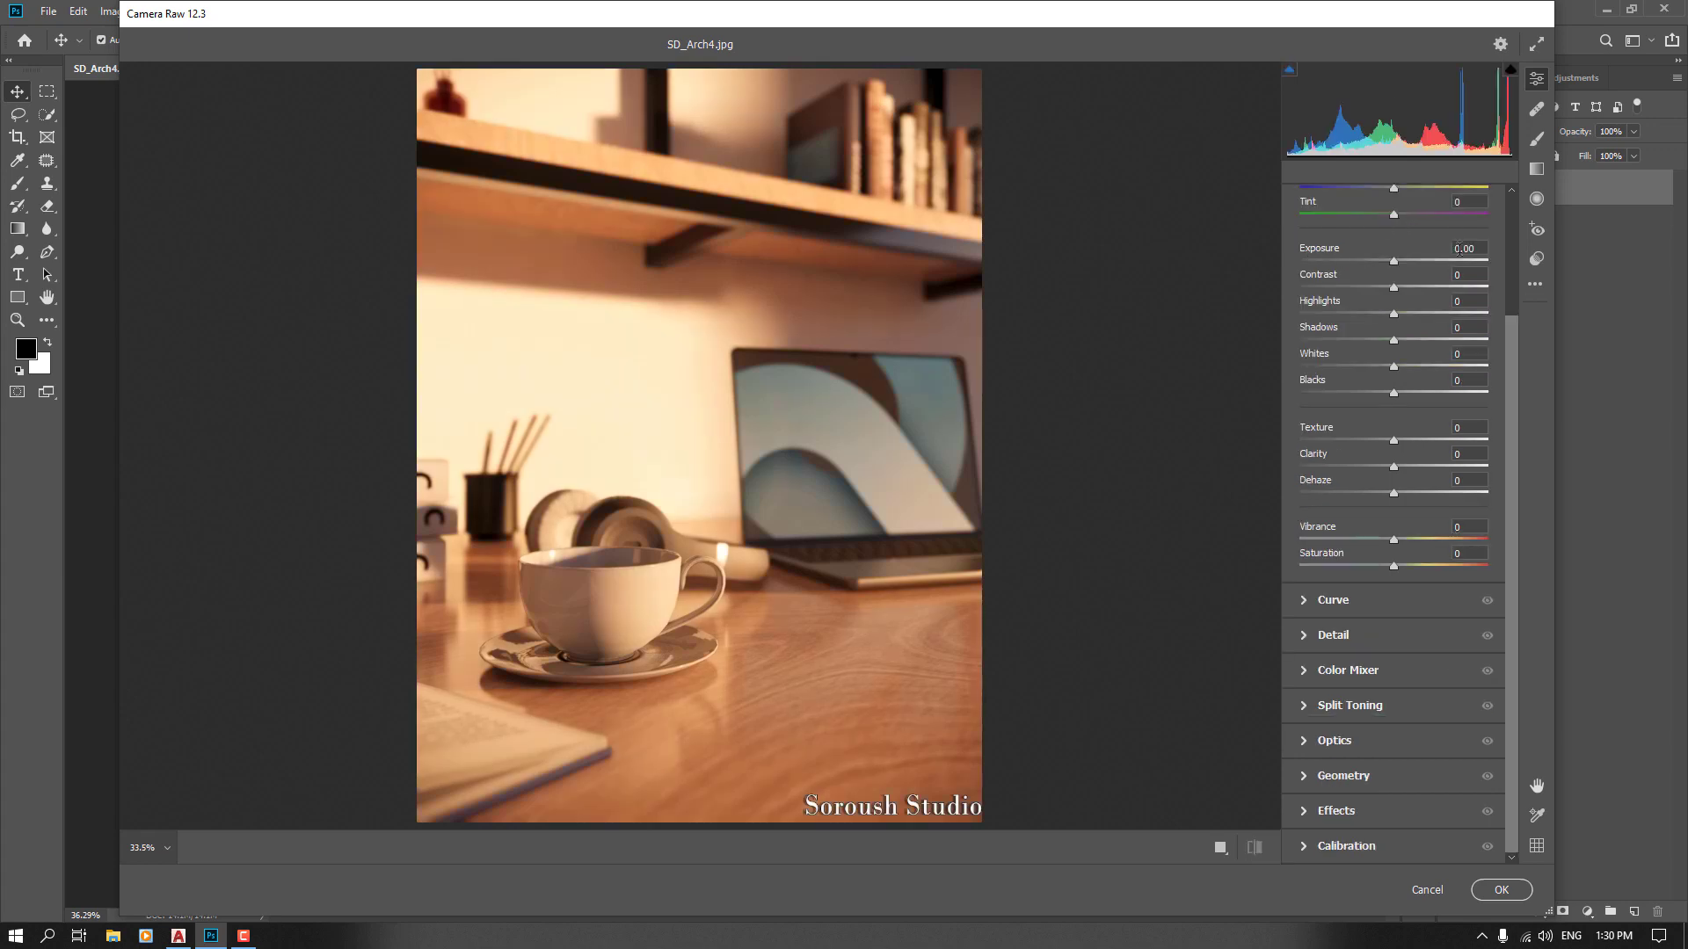
pyautogui.scroll(3, 1494, 325)
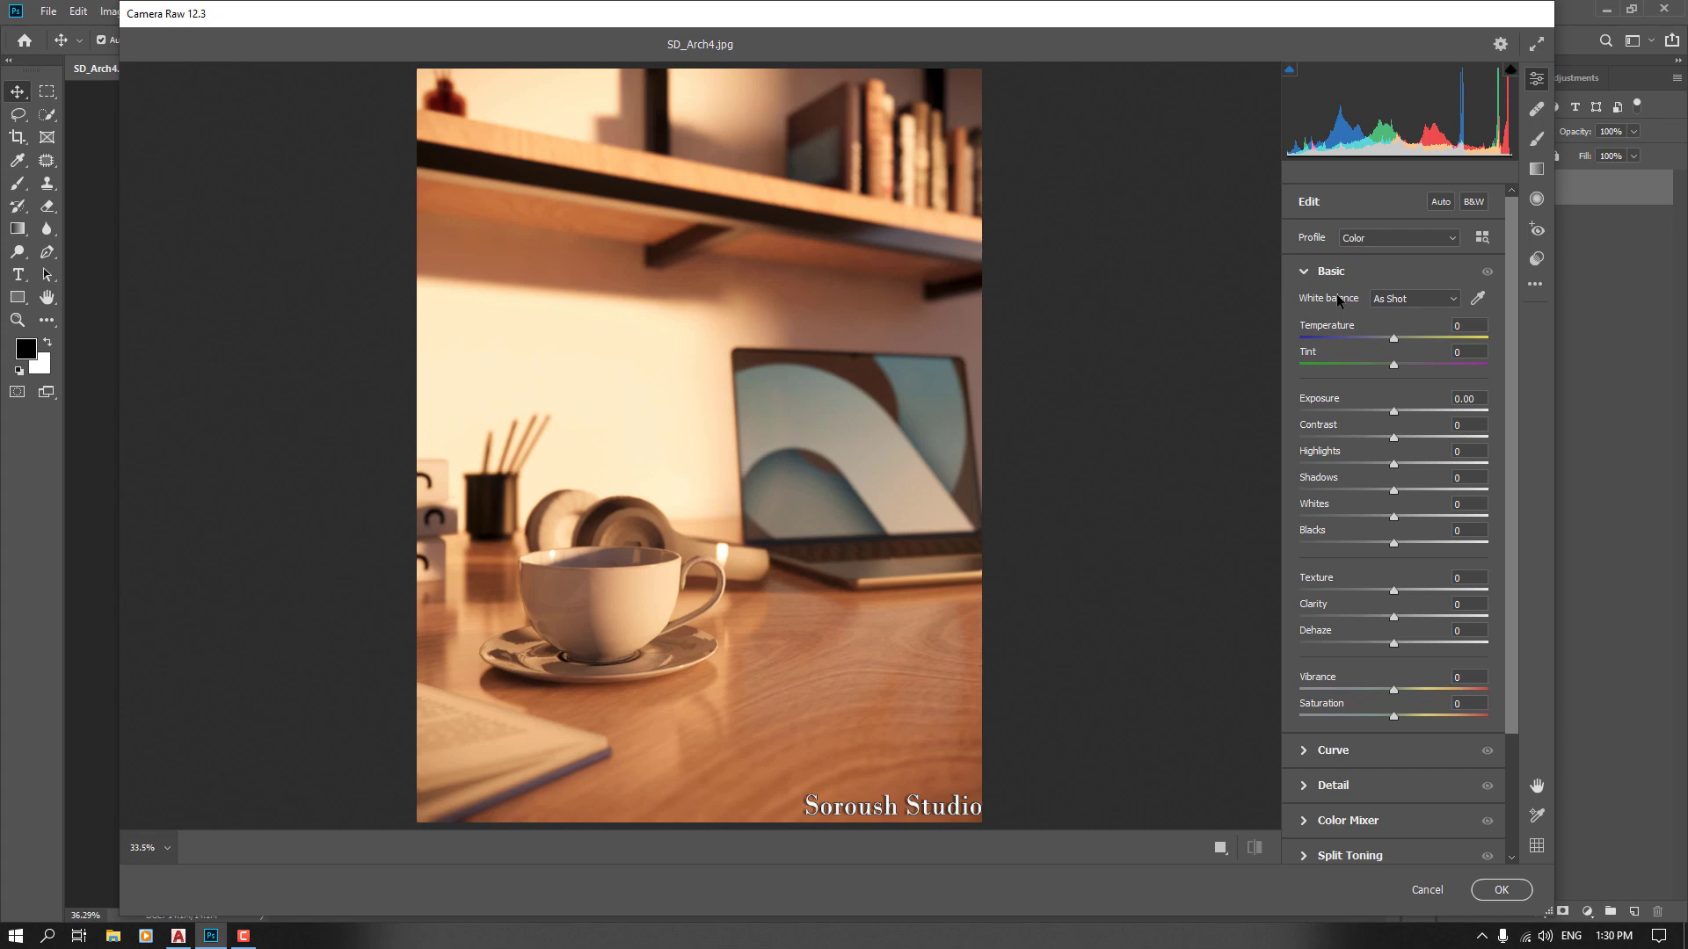
pyautogui.click(1401, 298)
pyautogui.click(1397, 331)
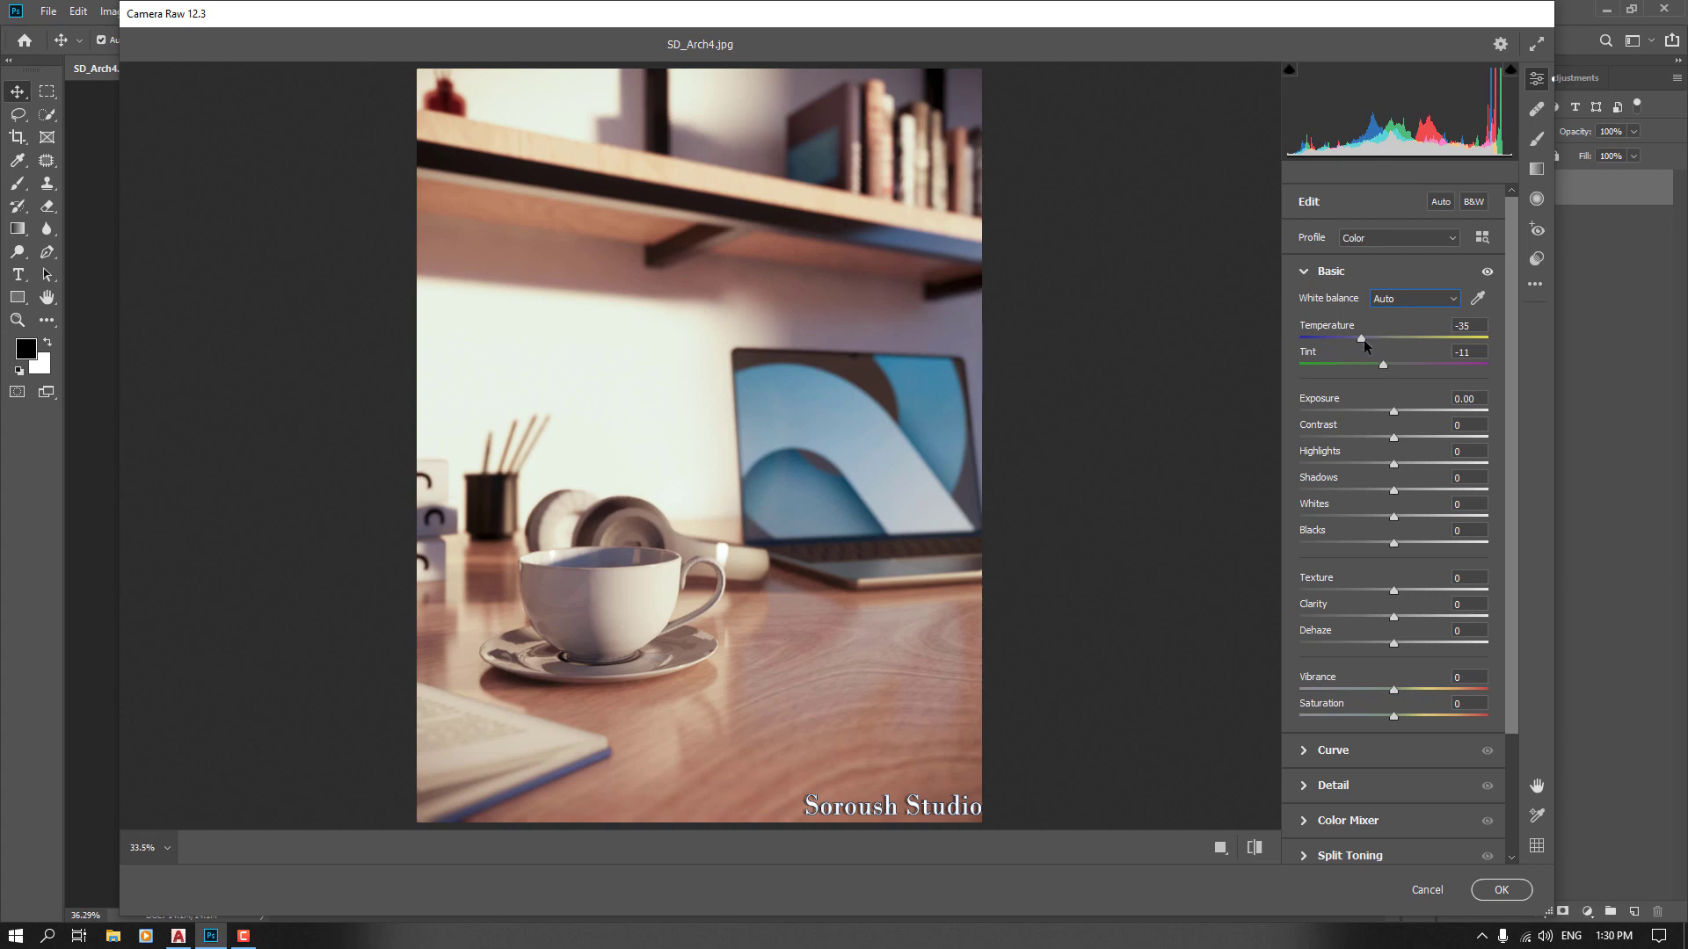
pyautogui.moveTo(1361, 337); pyautogui.dragTo(1419, 338)
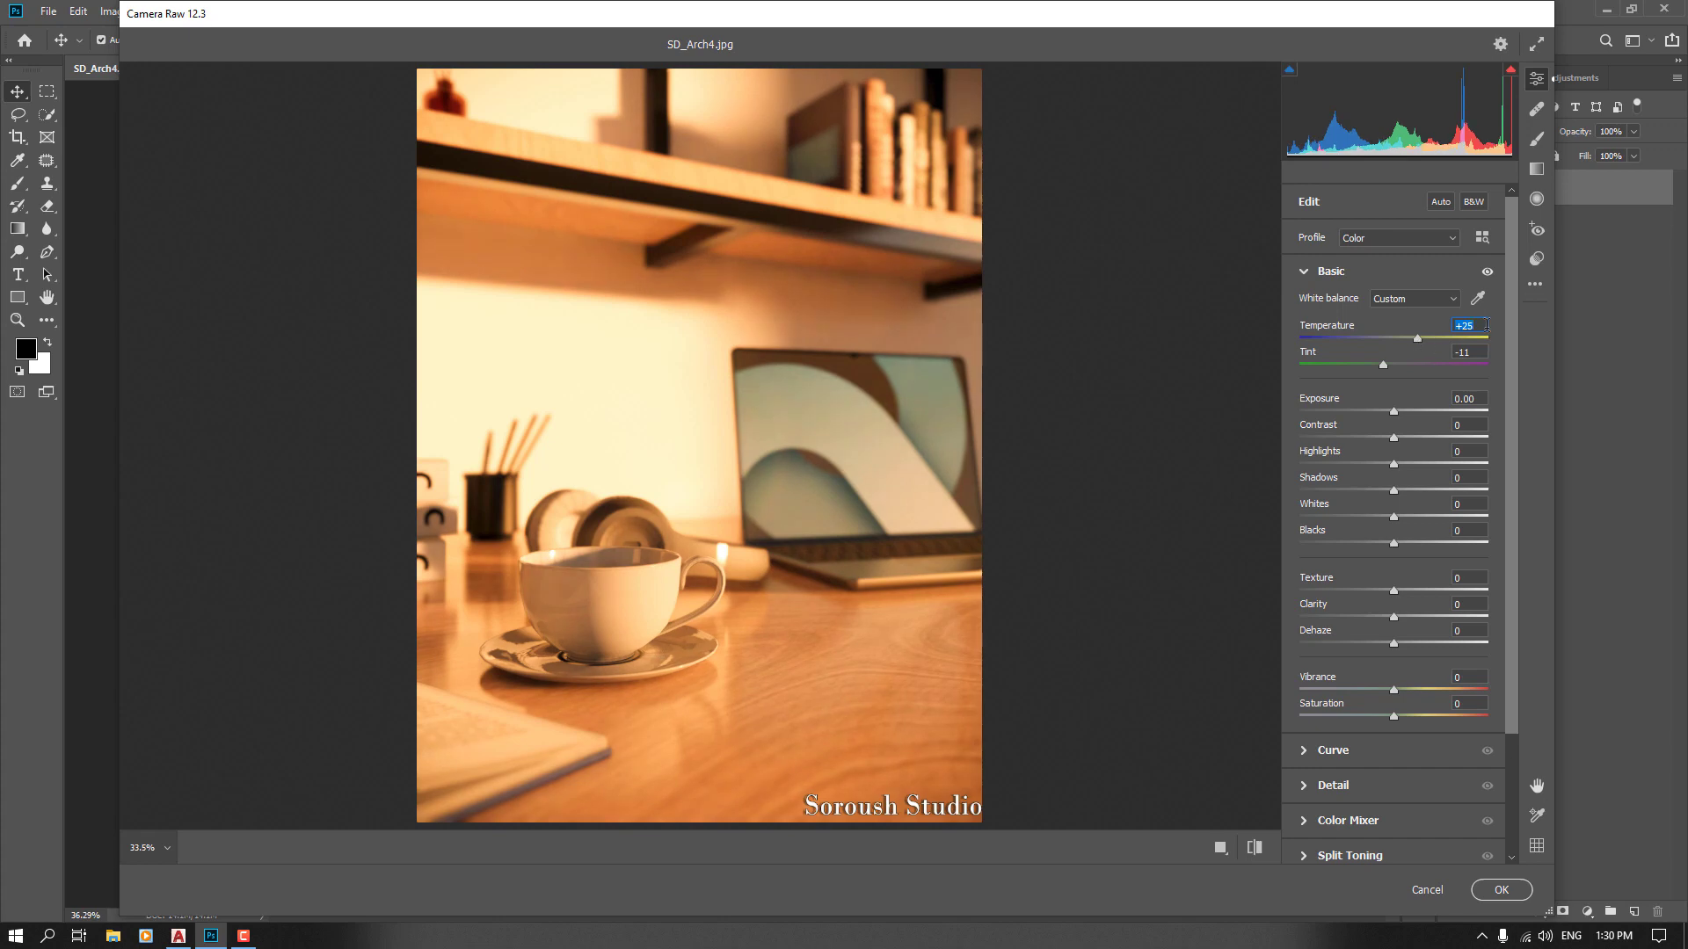
pyautogui.write('20')
pyautogui.press('Return')
# Set the Tint to 0
pyautogui.moveTo(1382, 364); pyautogui.dragTo(1325, 366)
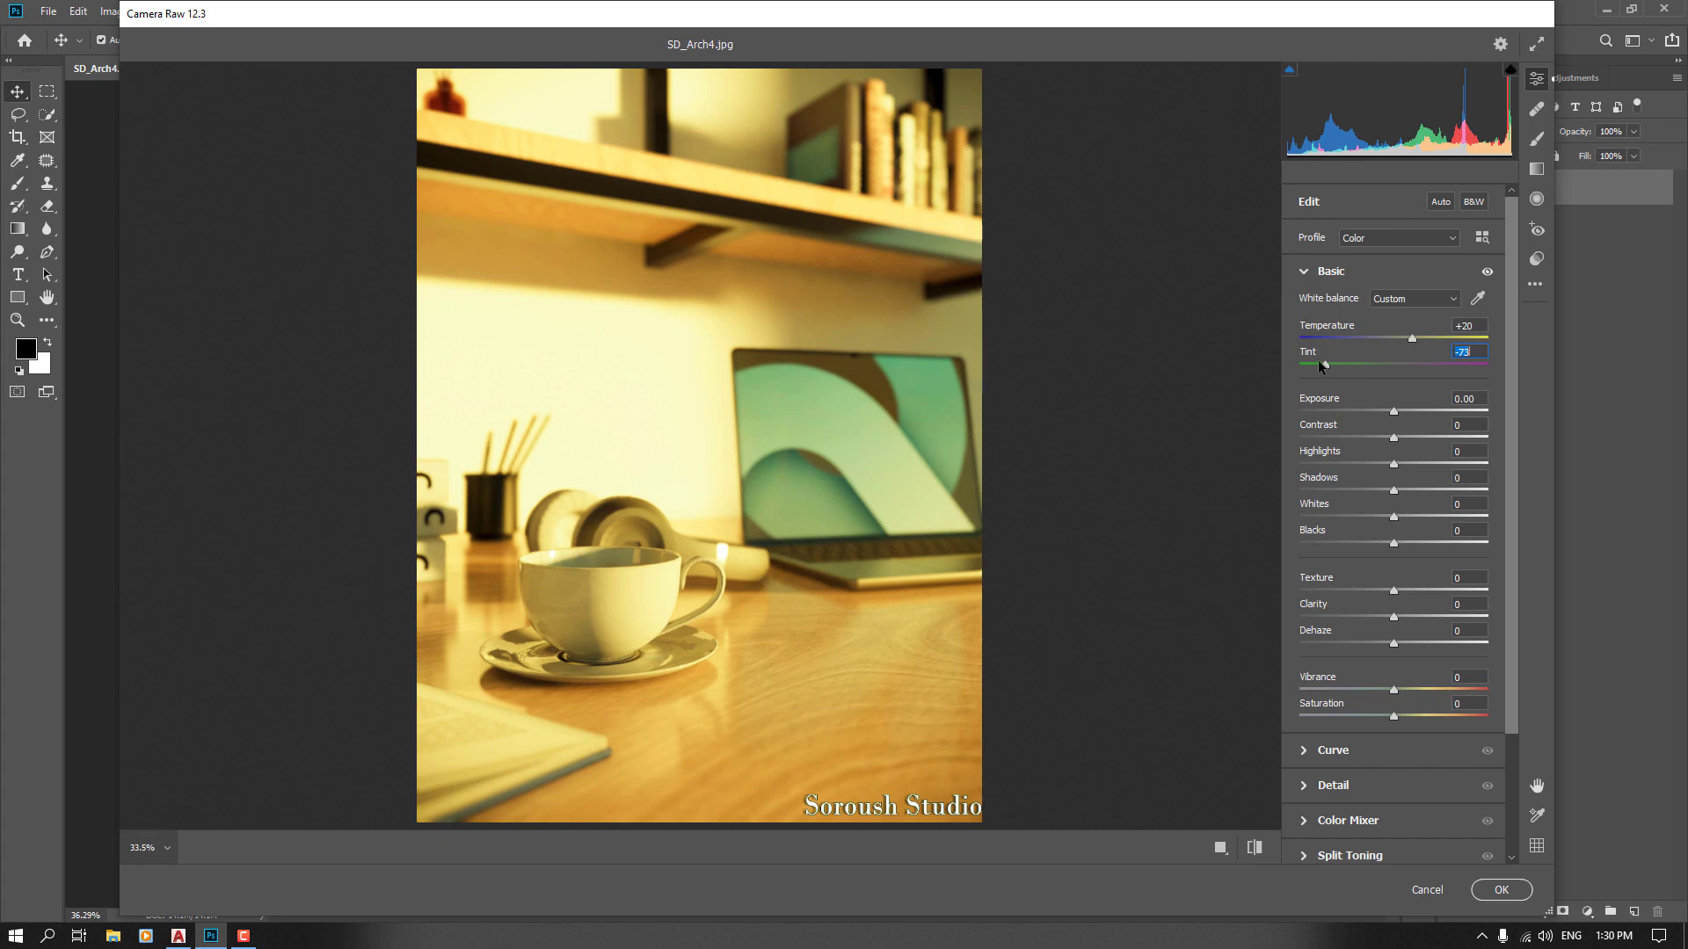
pyautogui.moveTo(1326, 366); pyautogui.dragTo(1397, 363)
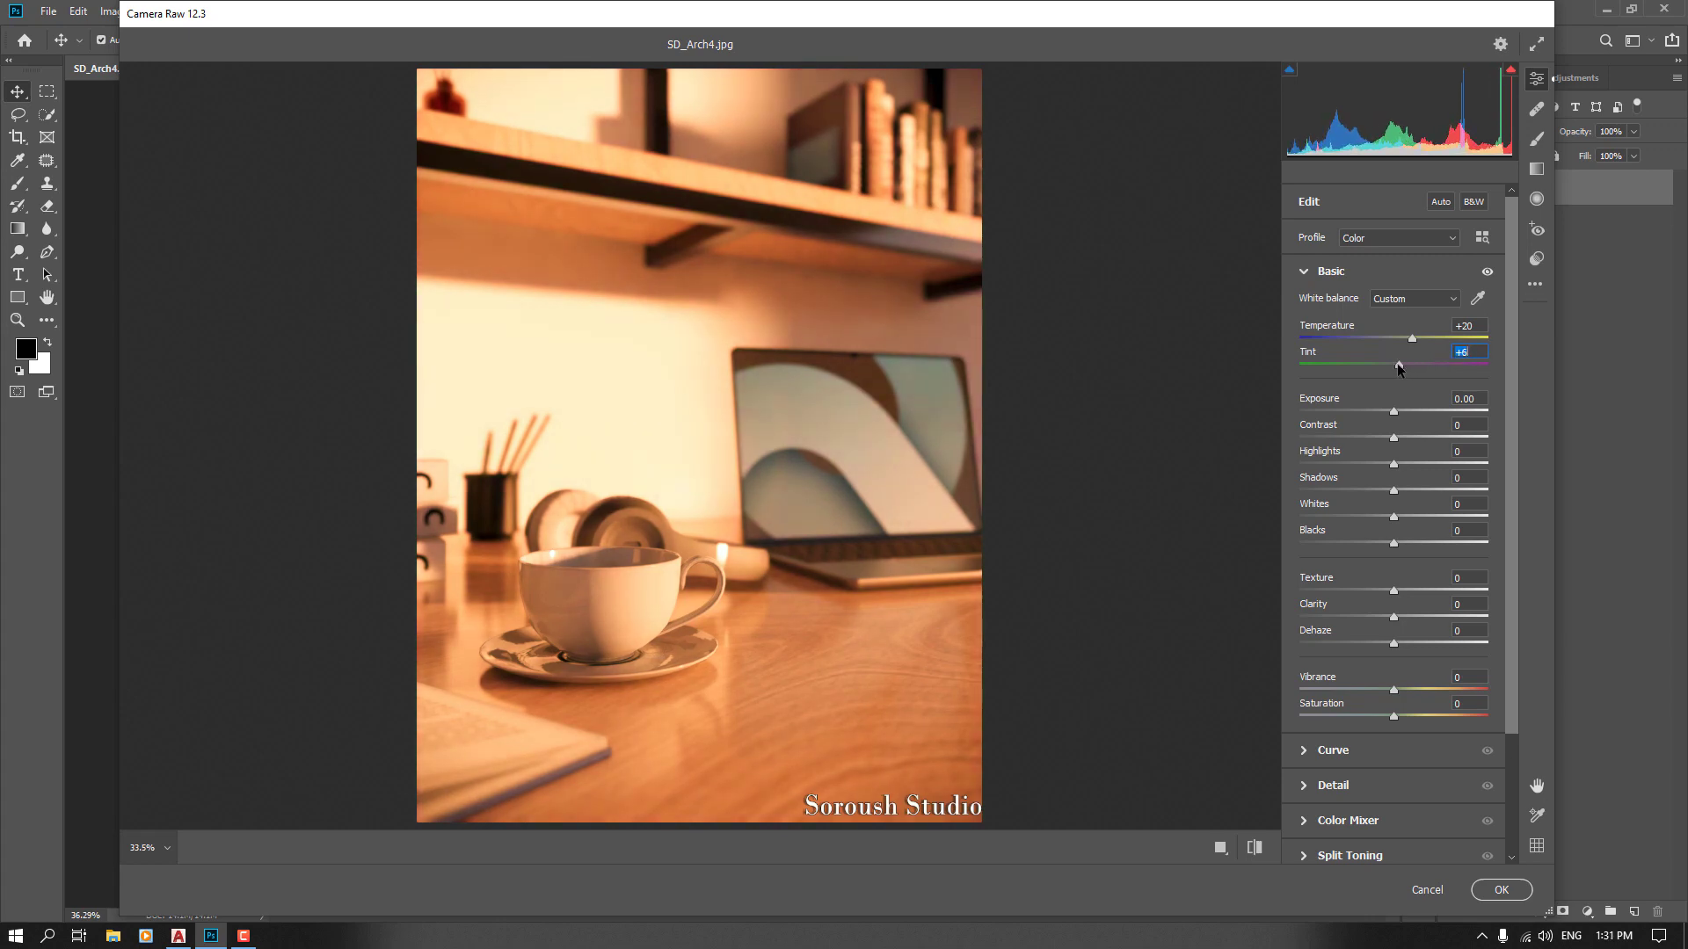
pyautogui.doubleClick(1398, 364)
# Set the Exposure to -0.80
pyautogui.moveTo(1394, 411); pyautogui.dragTo(1414, 410)
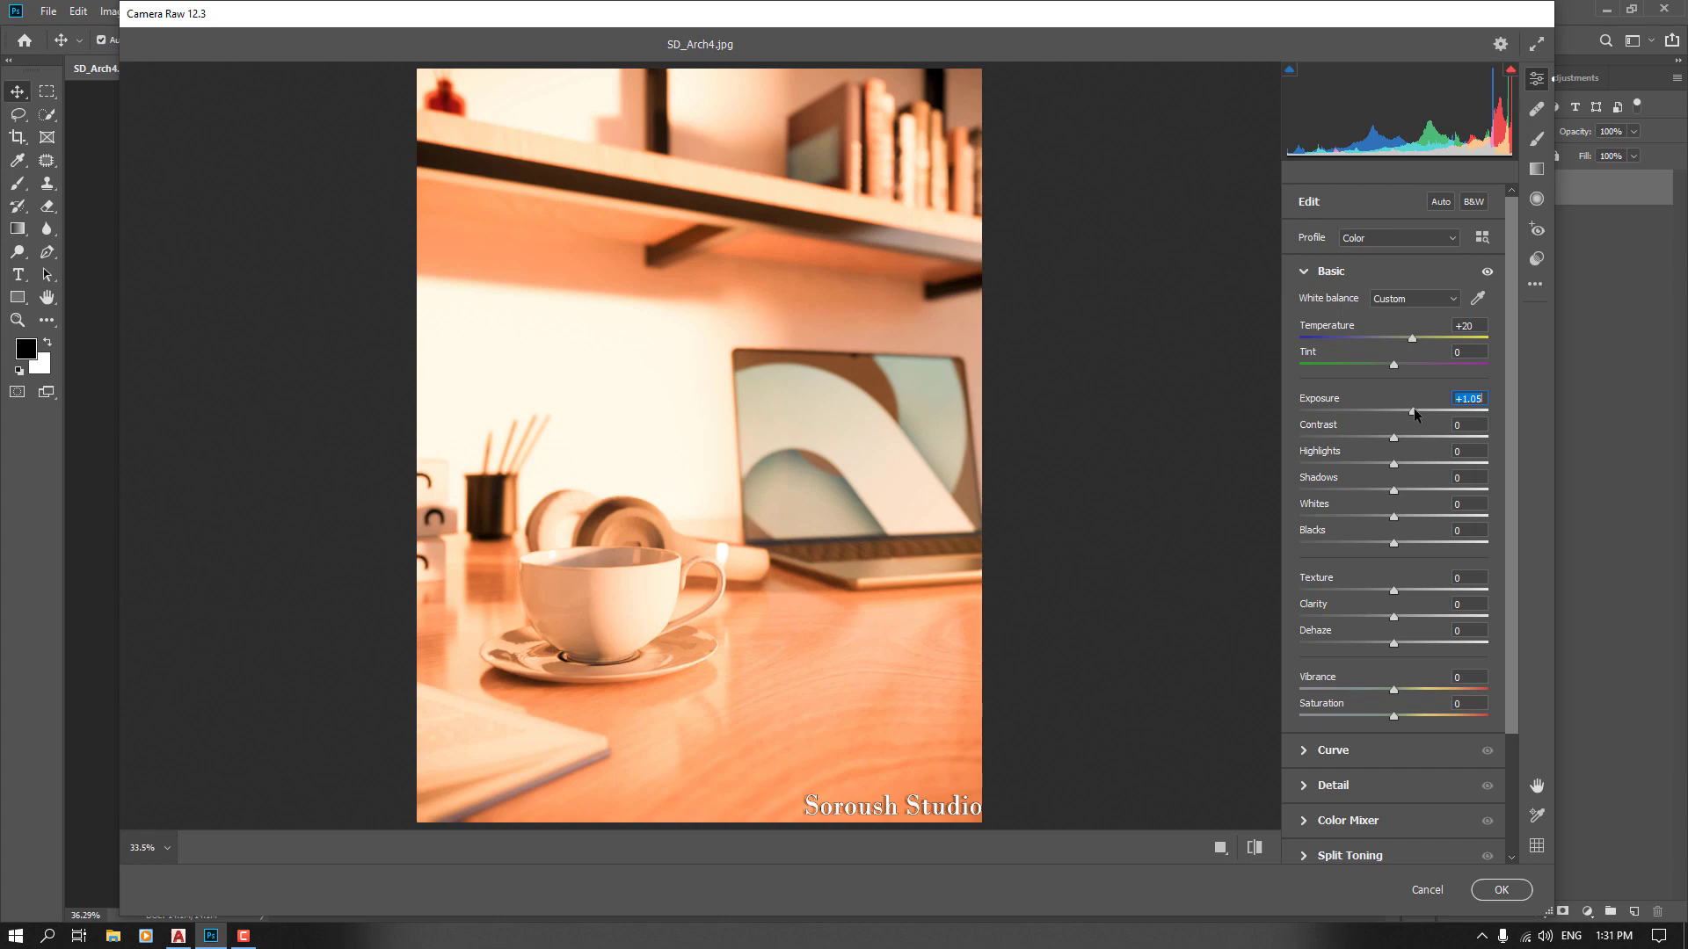
pyautogui.moveTo(1412, 411); pyautogui.dragTo(1398, 411)
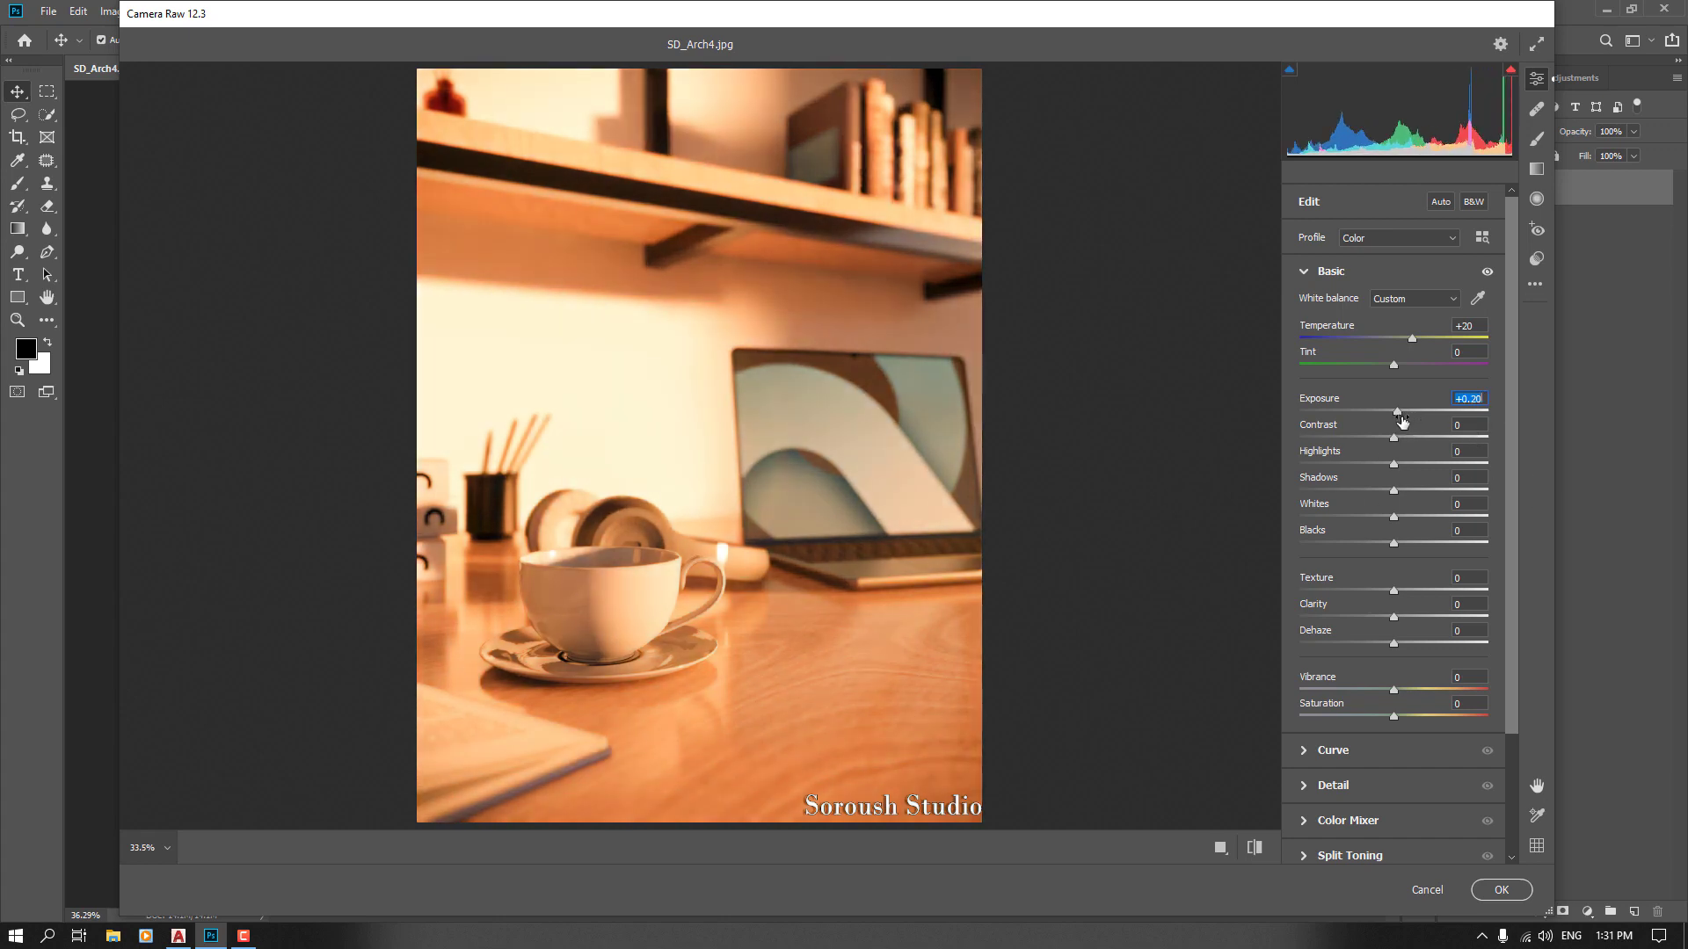
pyautogui.moveTo(1398, 409); pyautogui.dragTo(1354, 411)
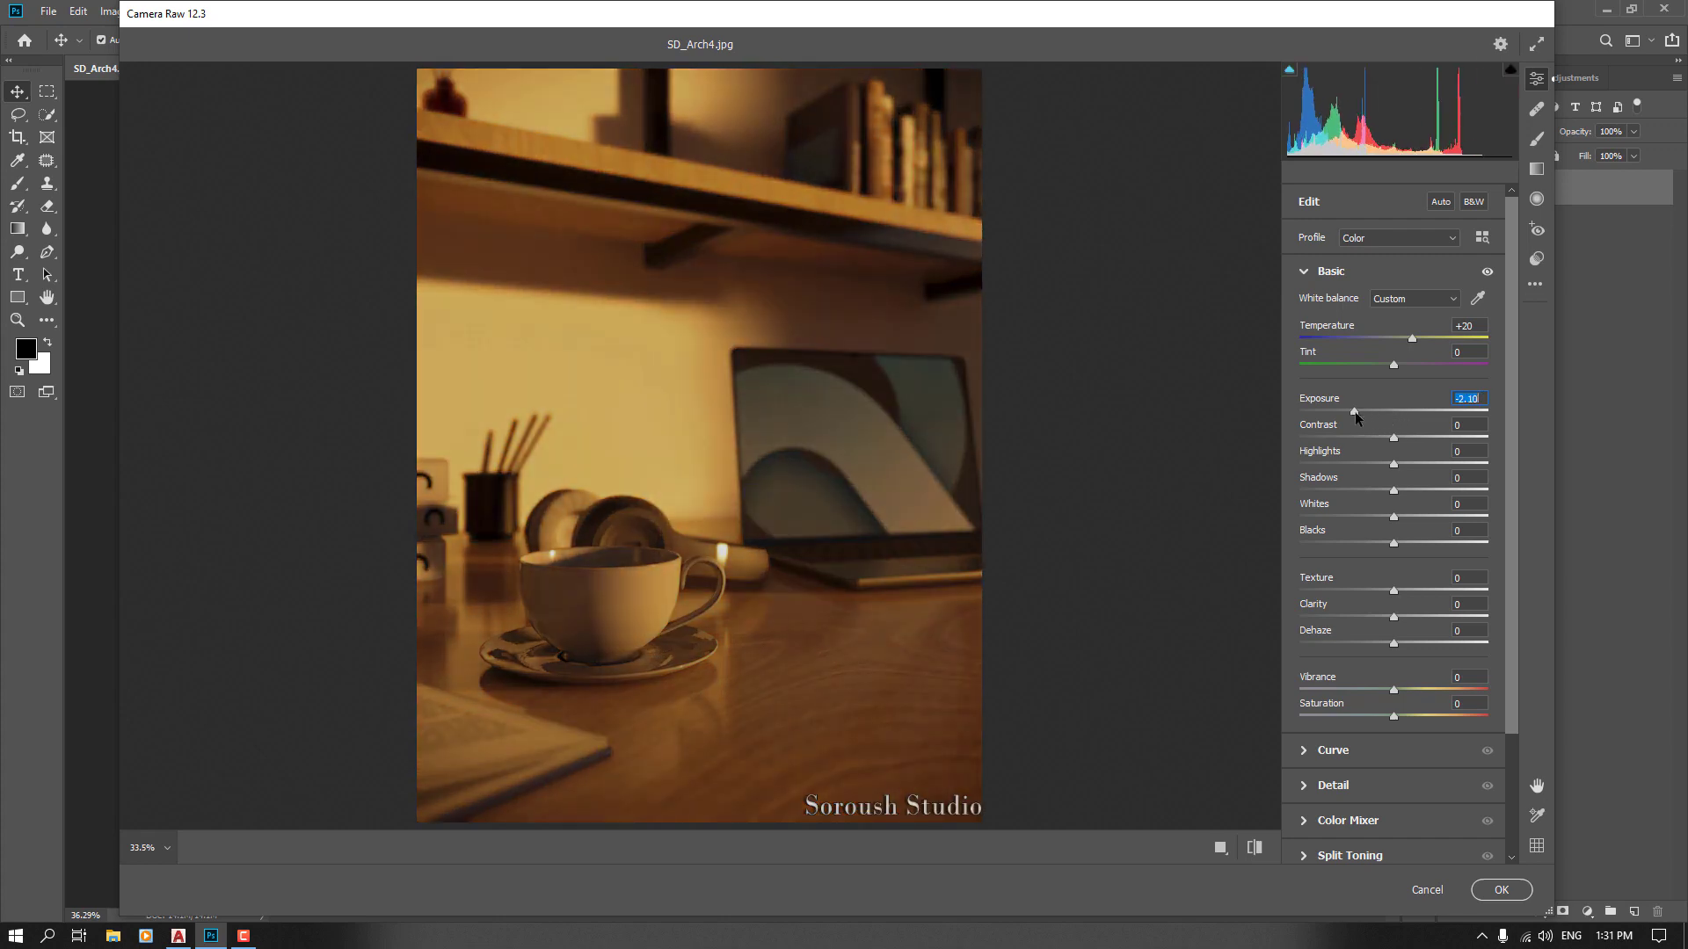
pyautogui.moveTo(1354, 412); pyautogui.dragTo(1416, 413)
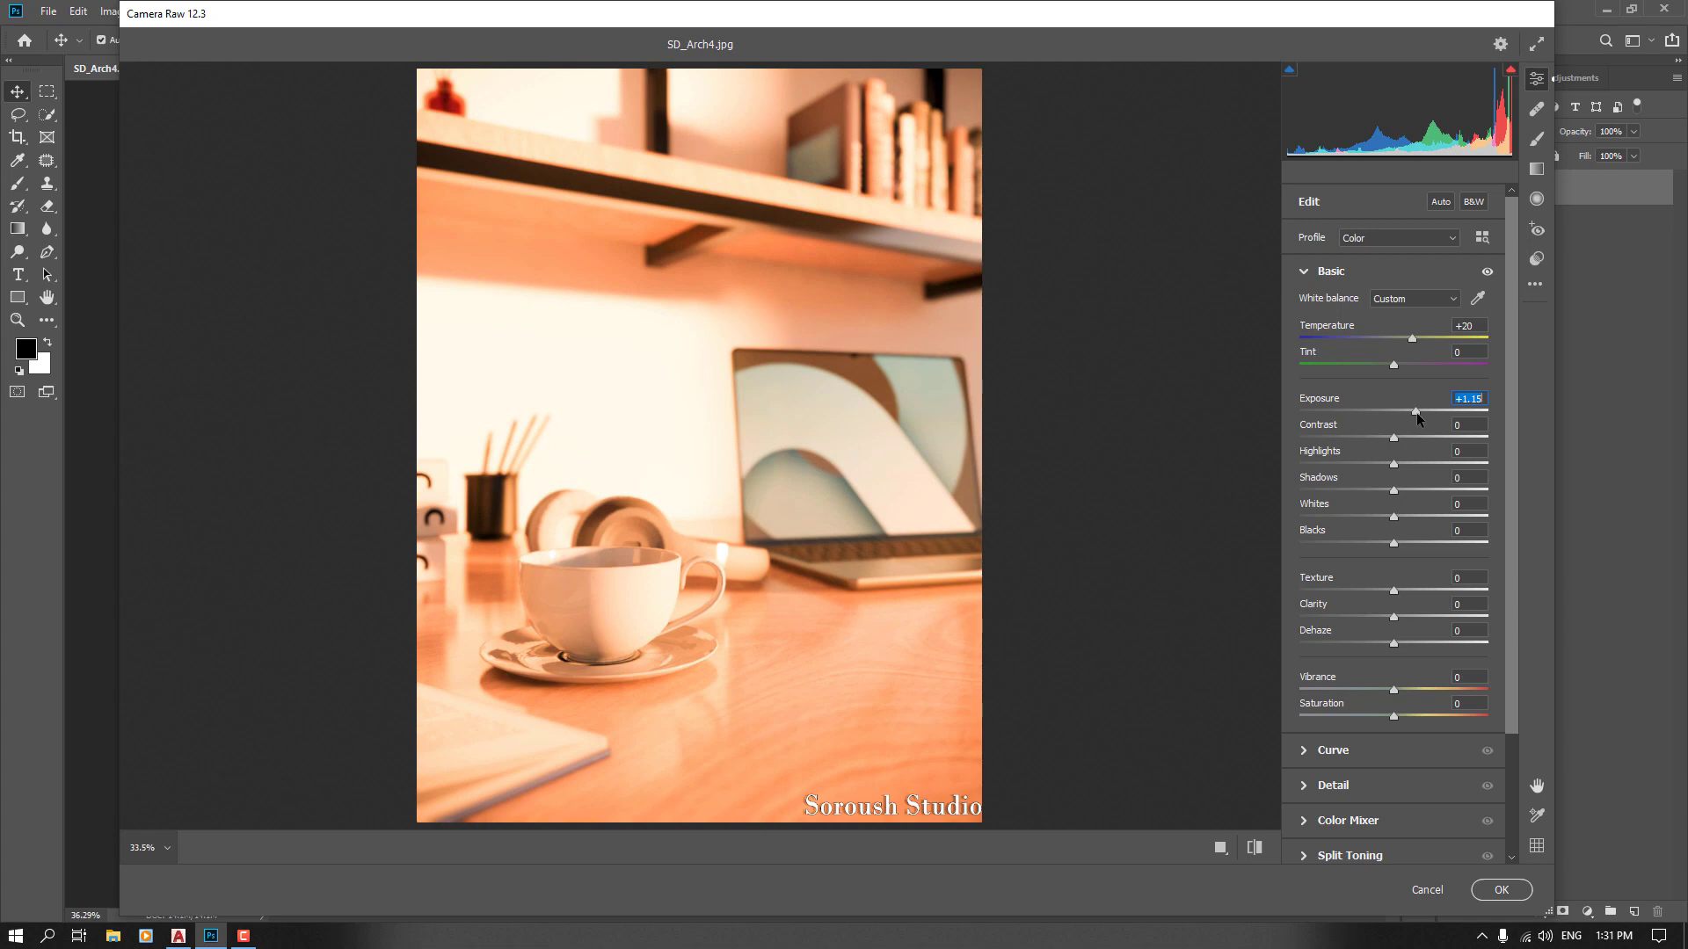
pyautogui.moveTo(1417, 413); pyautogui.dragTo(1368, 415)
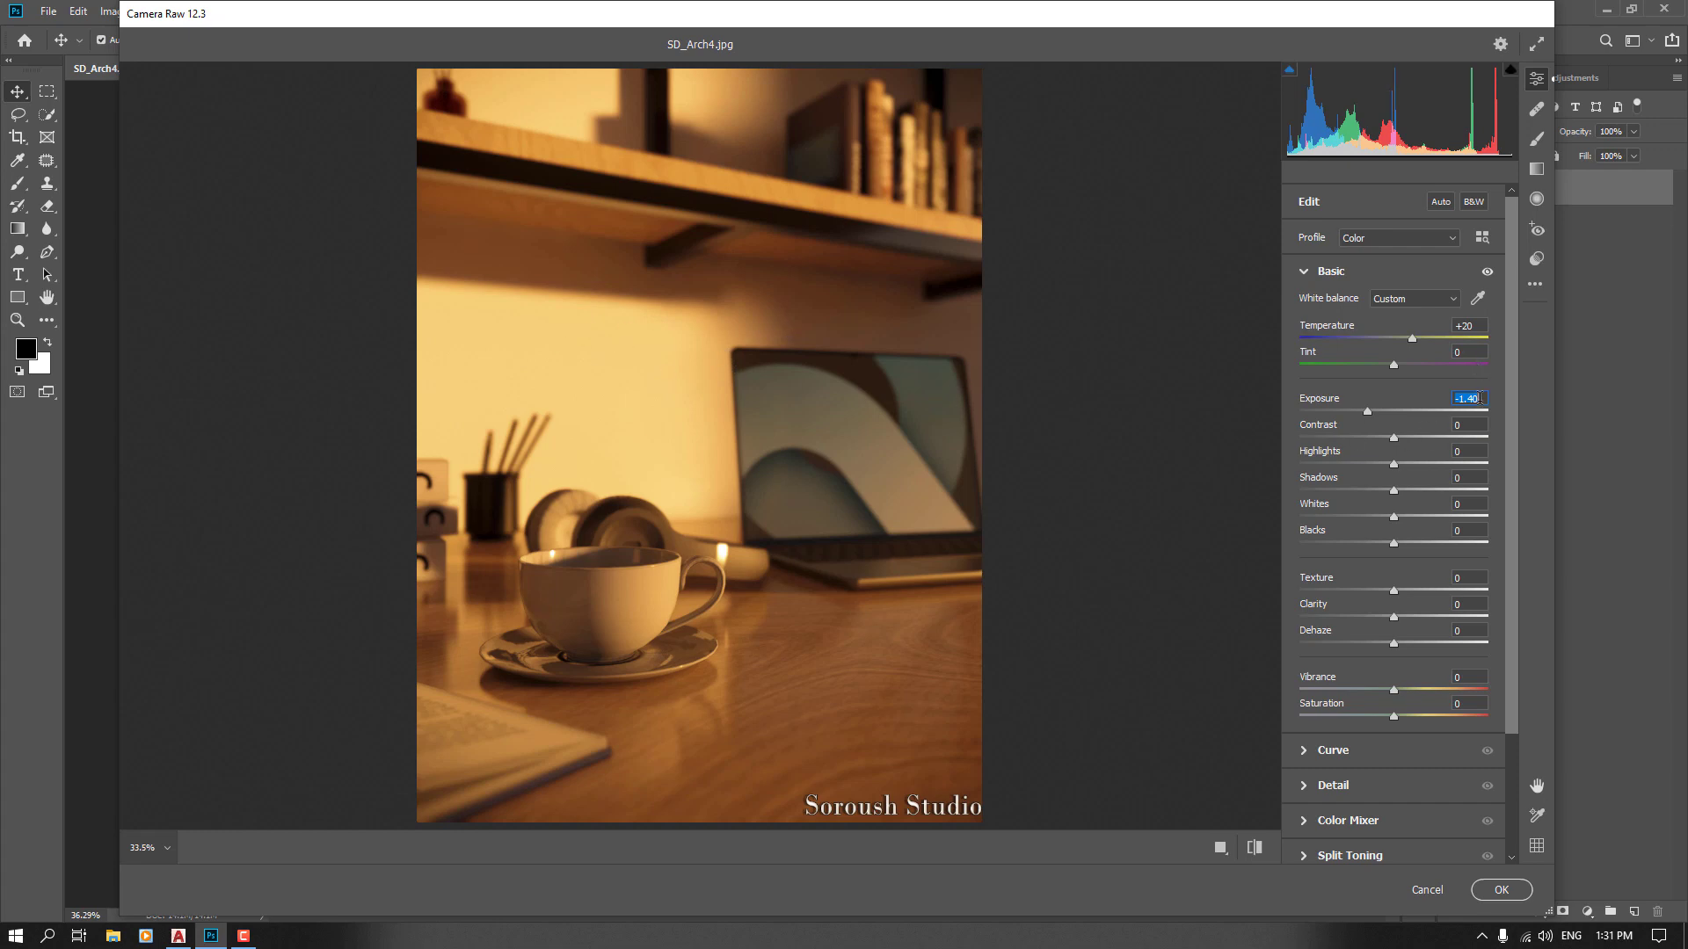
pyautogui.write('-0.')
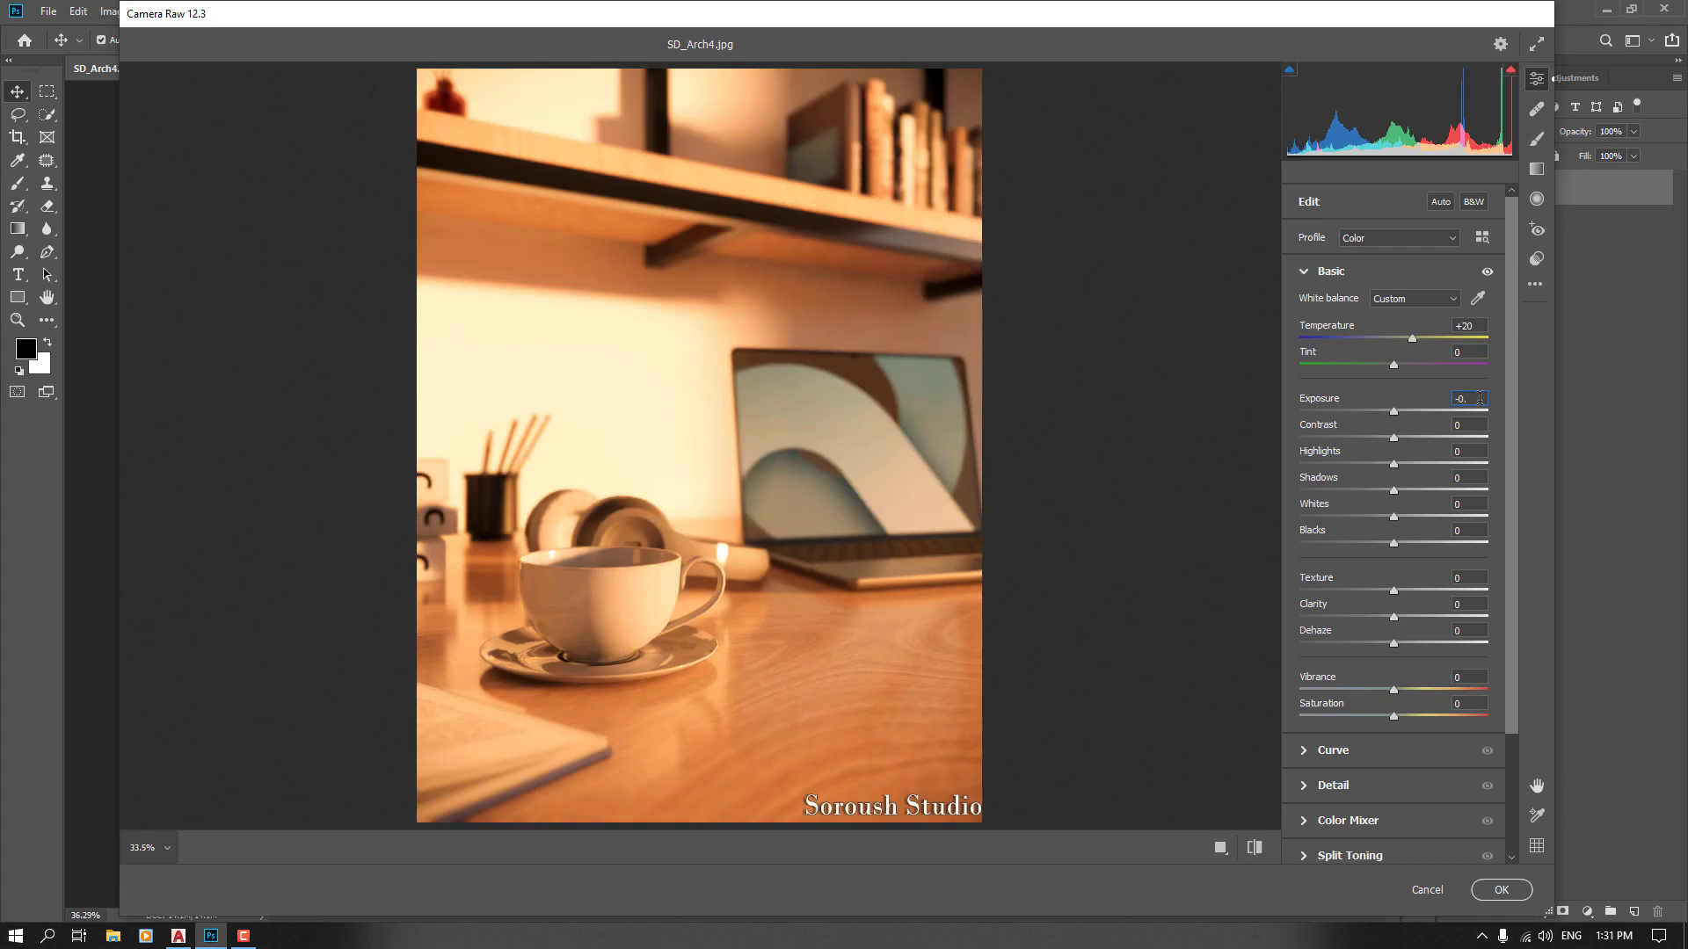
pyautogui.write('8')
pyautogui.press('Return')
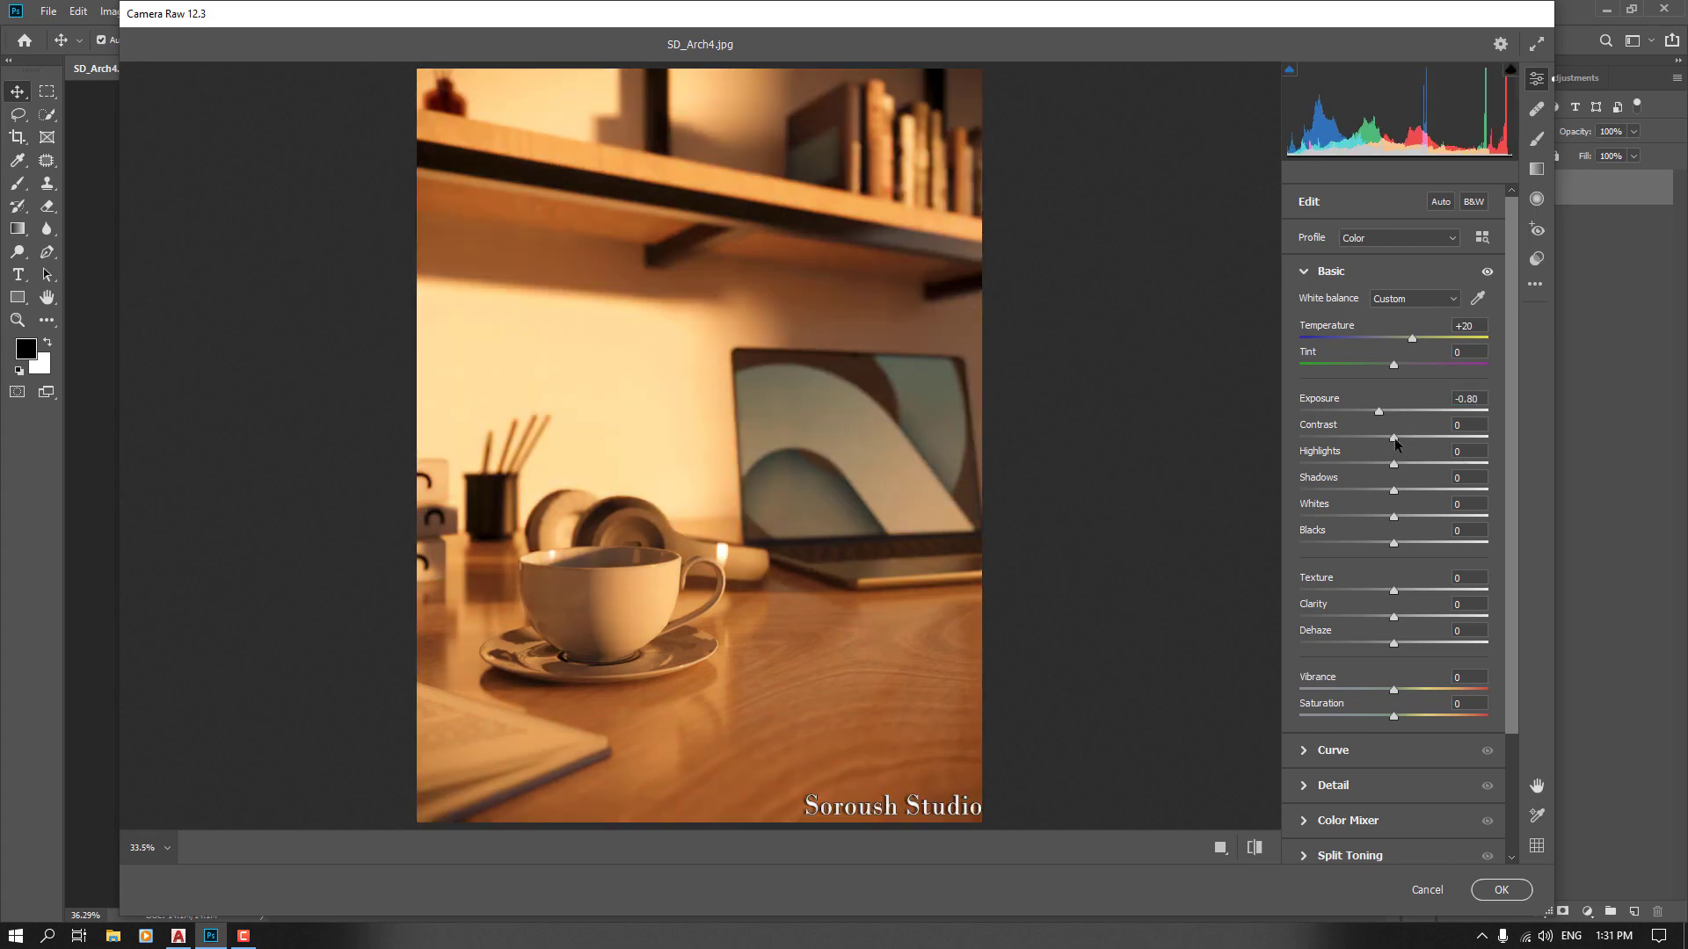
# Set the Contrast to +4
pyautogui.moveTo(1396, 442); pyautogui.dragTo(1429, 434)
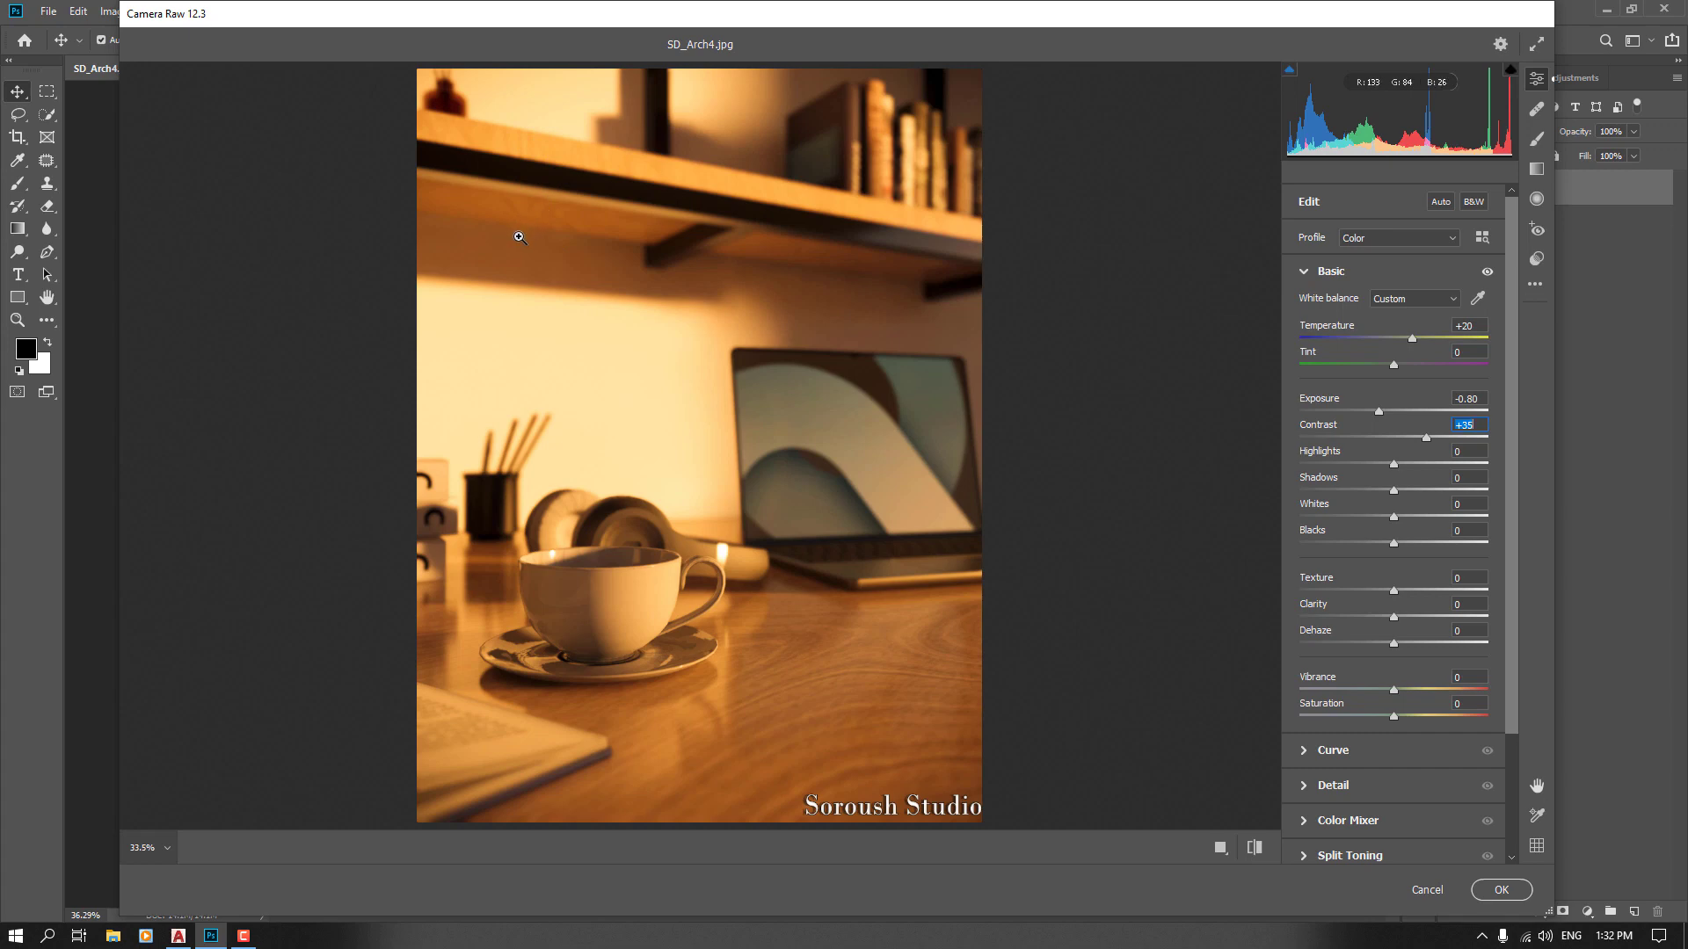
pyautogui.moveTo(1426, 439); pyautogui.dragTo(1338, 444)
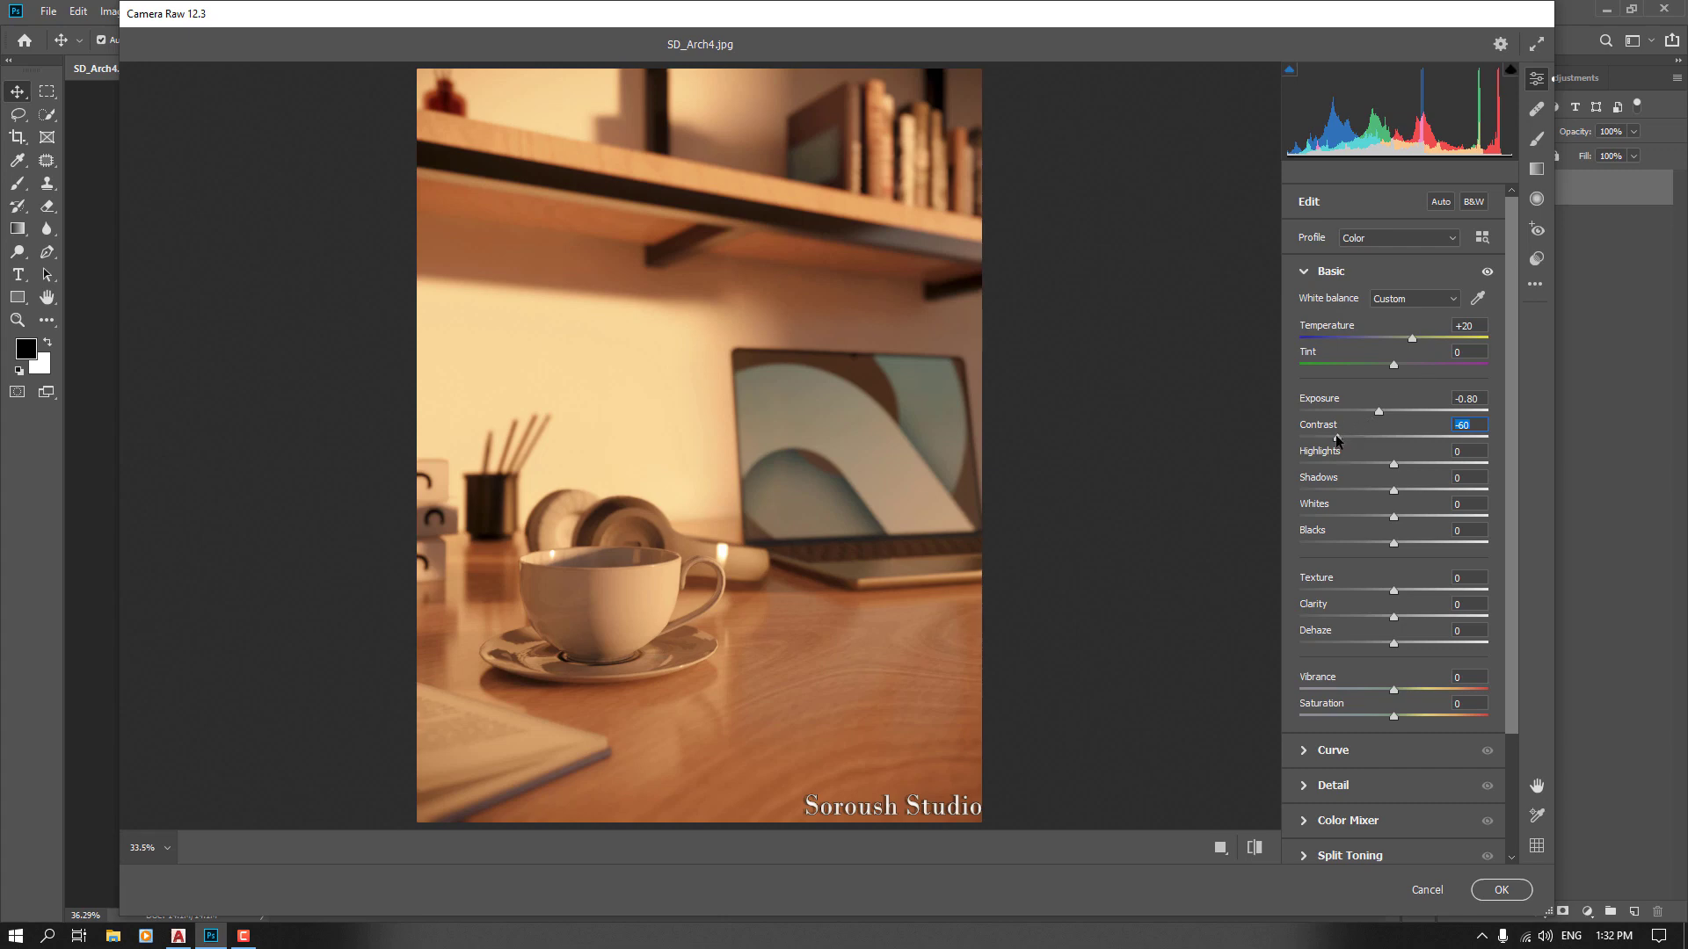
pyautogui.moveTo(1338, 439); pyautogui.dragTo(1402, 444)
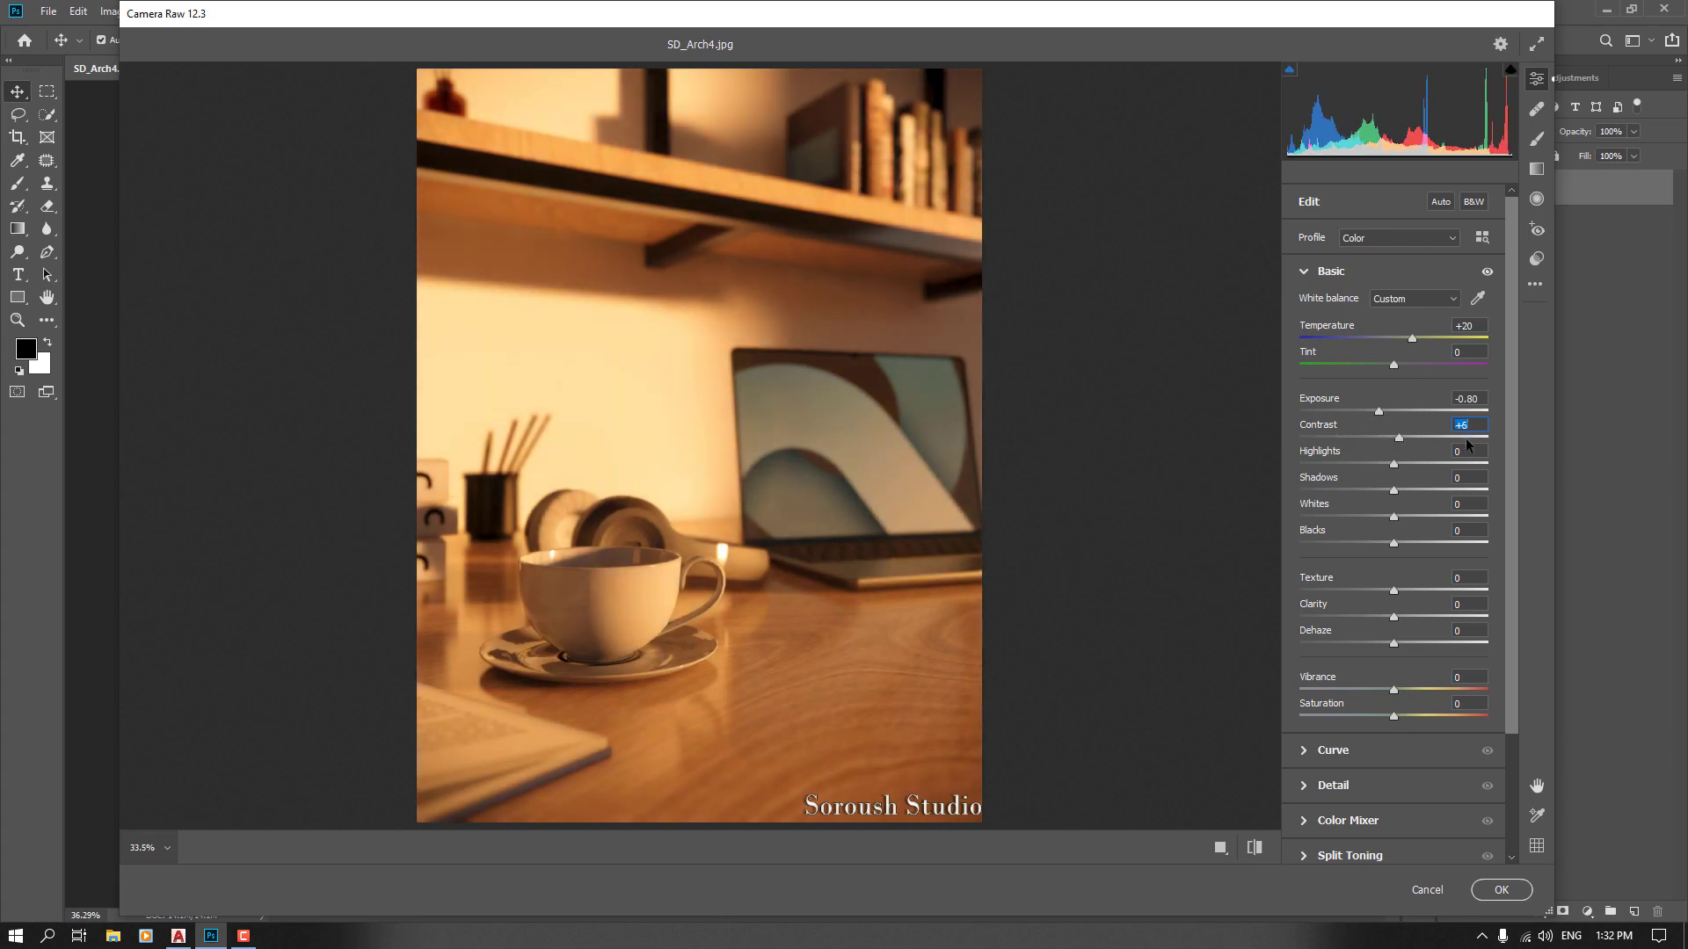
pyautogui.write('4')
pyautogui.press('Return')
# Set the Highlights to +4
pyautogui.moveTo(1395, 466); pyautogui.dragTo(1502, 460)
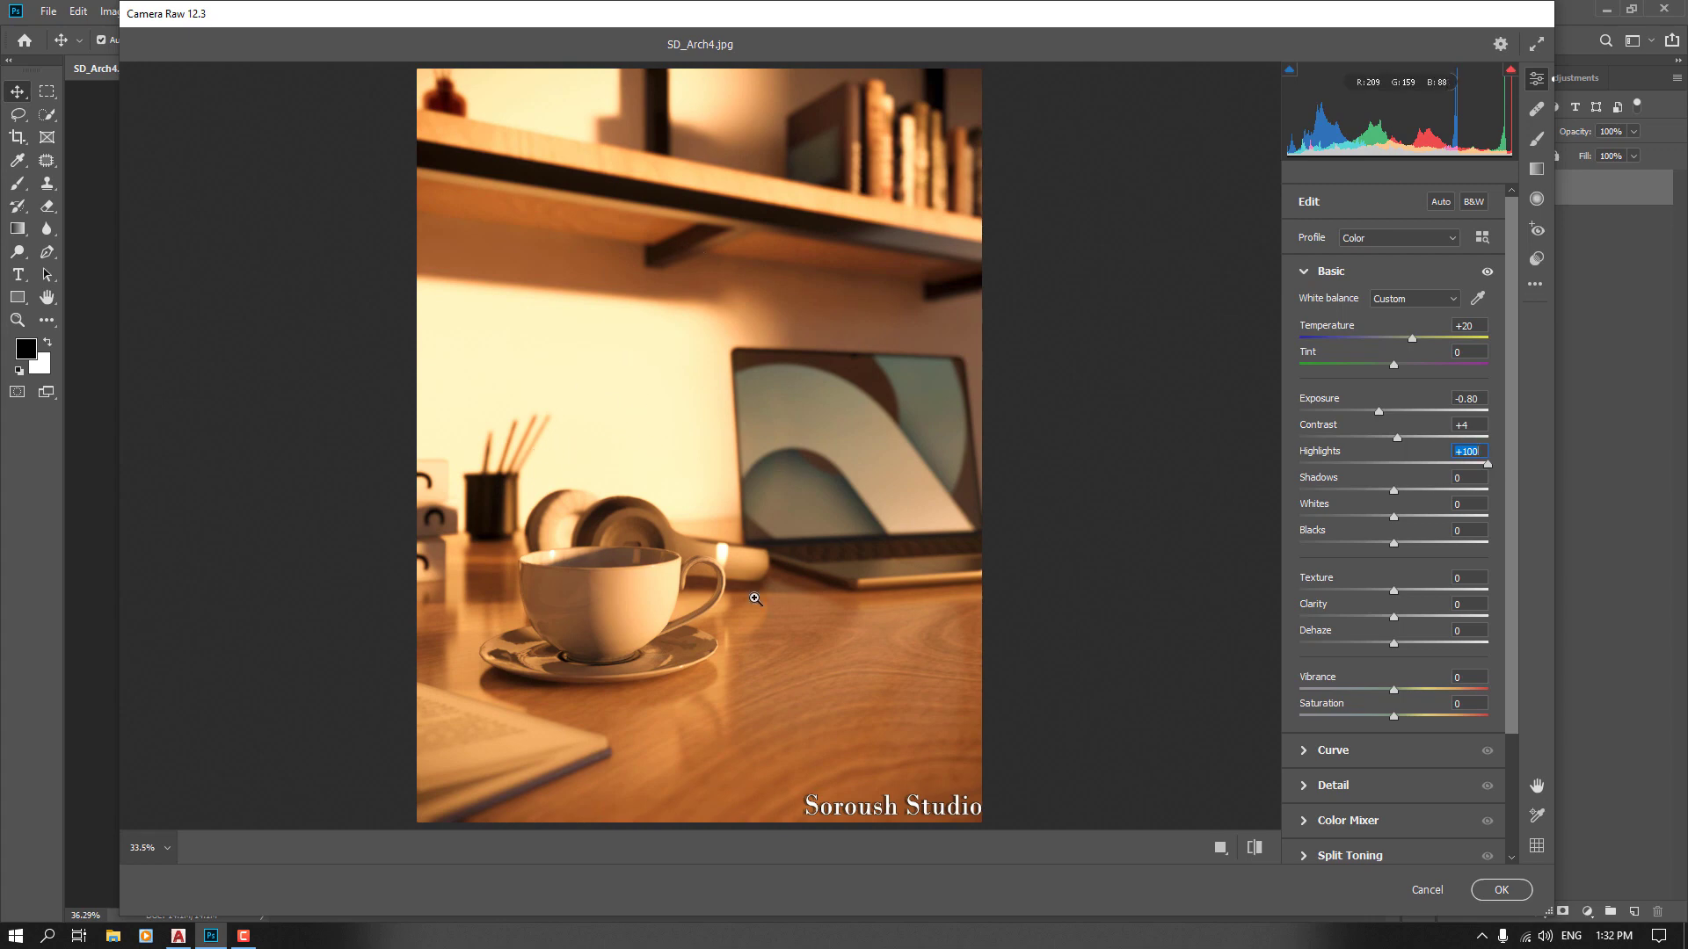
pyautogui.click(551, 572)
pyautogui.keyDown('alt'); pyautogui.click(543, 571); pyautogui.keyUp('alt')
pyautogui.click(592, 351)
pyautogui.moveTo(1489, 471); pyautogui.dragTo(1398, 466)
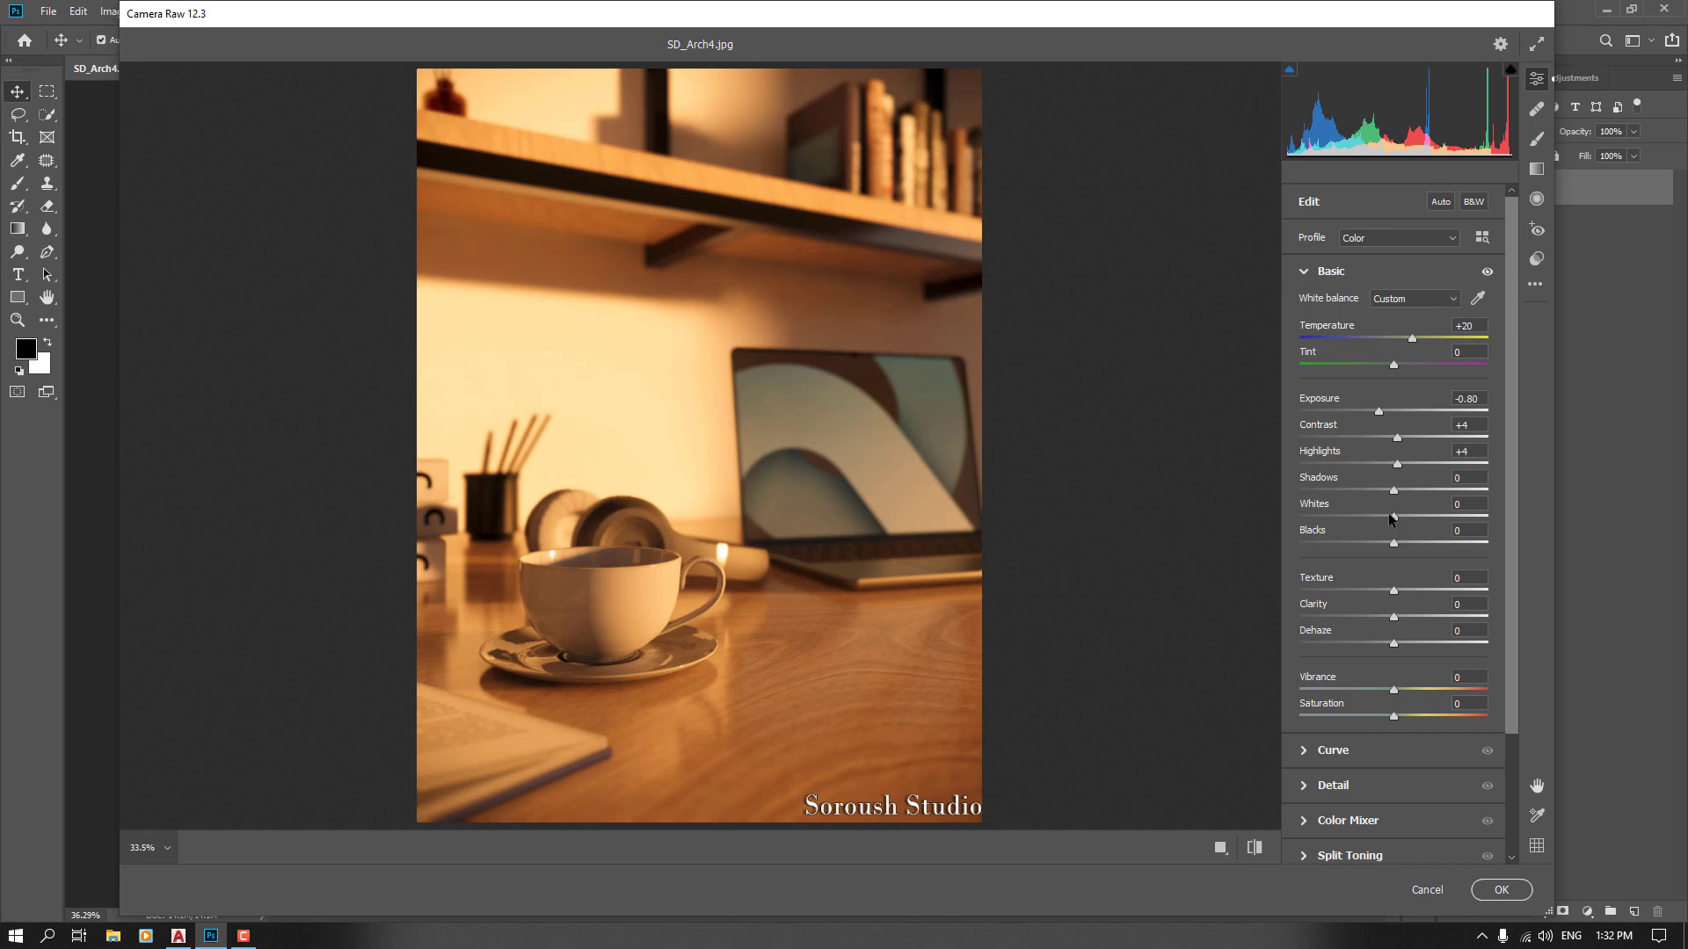
# Set the Shadows to +2 and the Whites to +22
pyautogui.moveTo(1393, 498); pyautogui.dragTo(1433, 490)
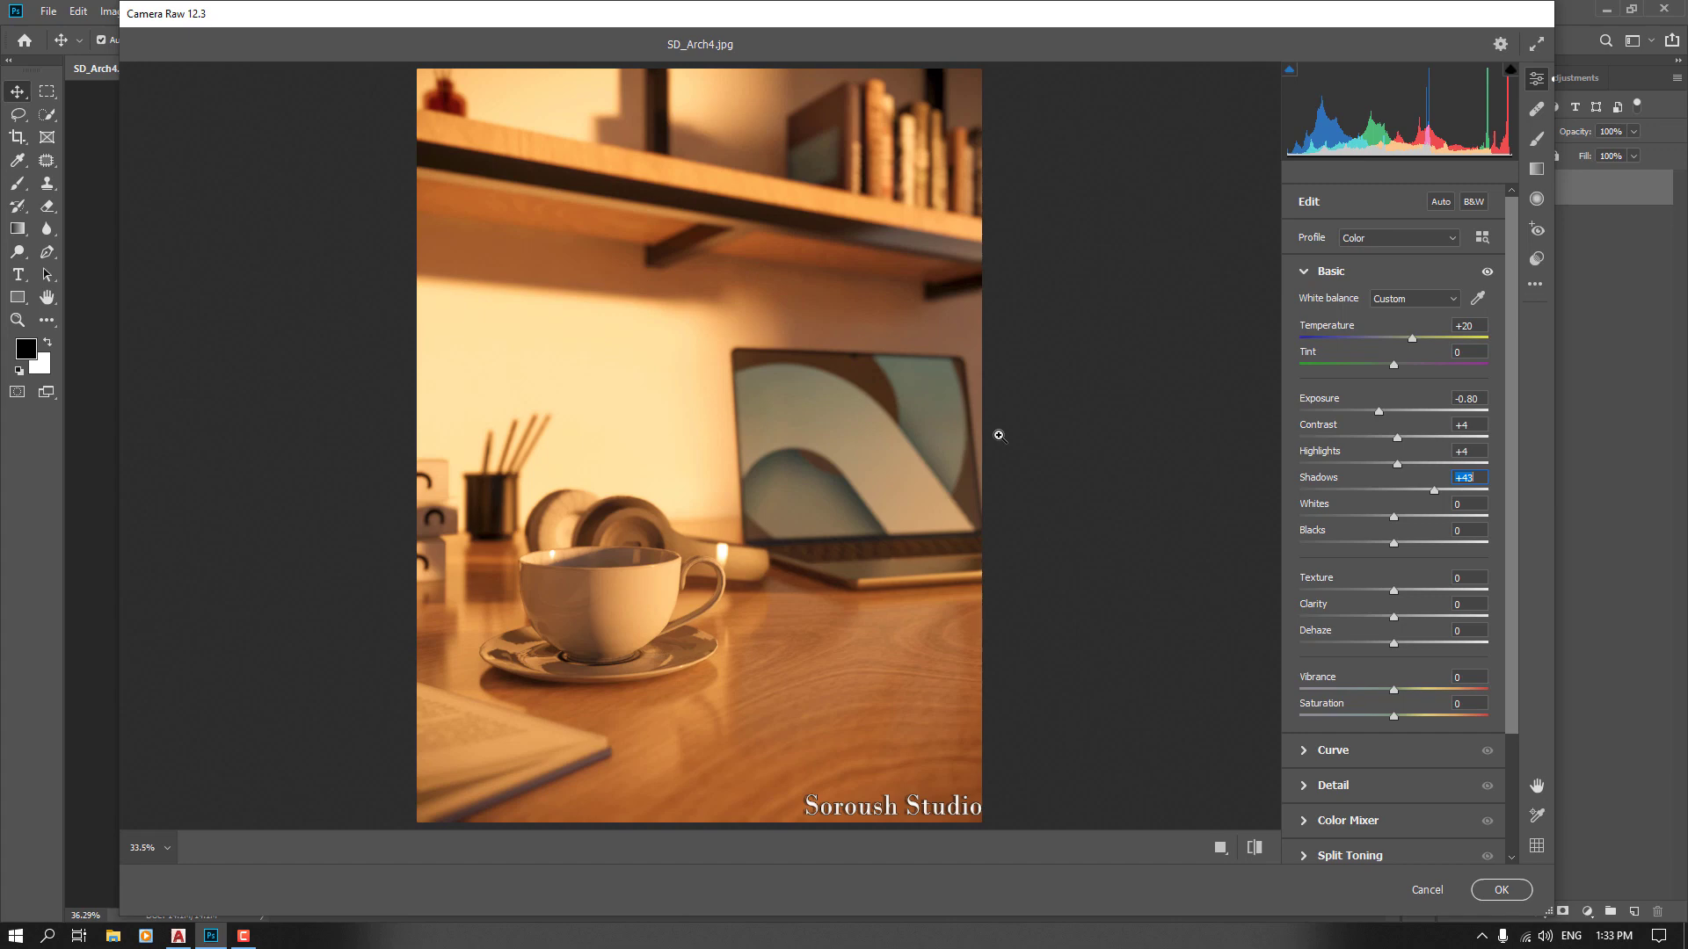
pyautogui.write('2')
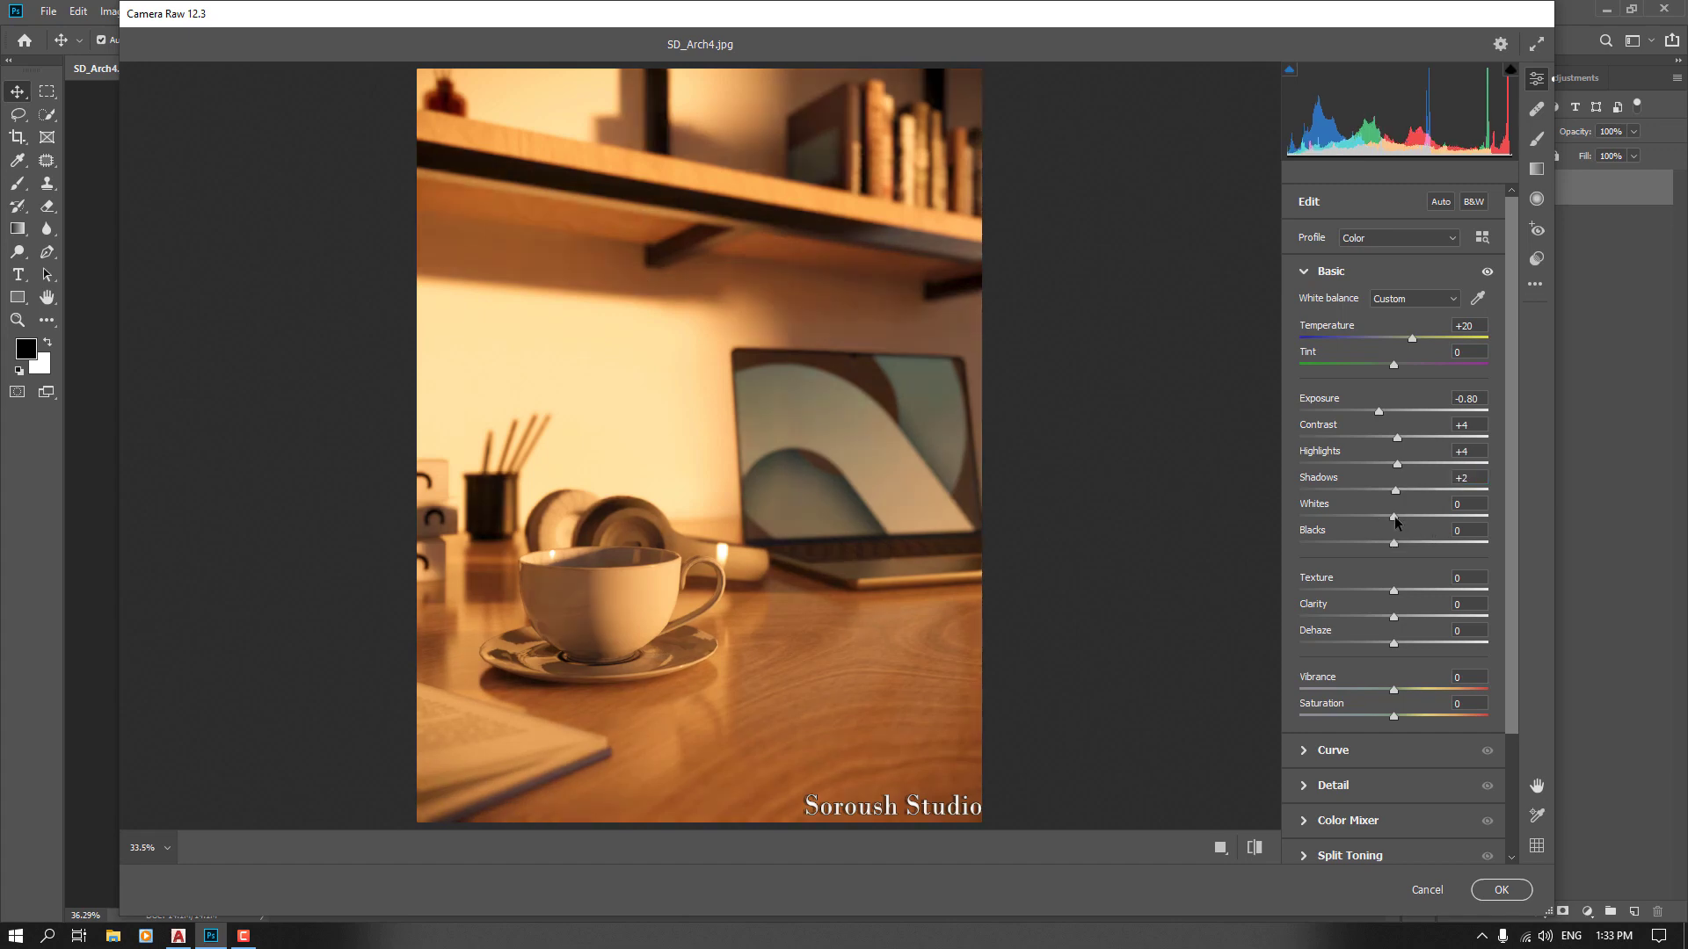
pyautogui.moveTo(1394, 519); pyautogui.dragTo(1464, 515)
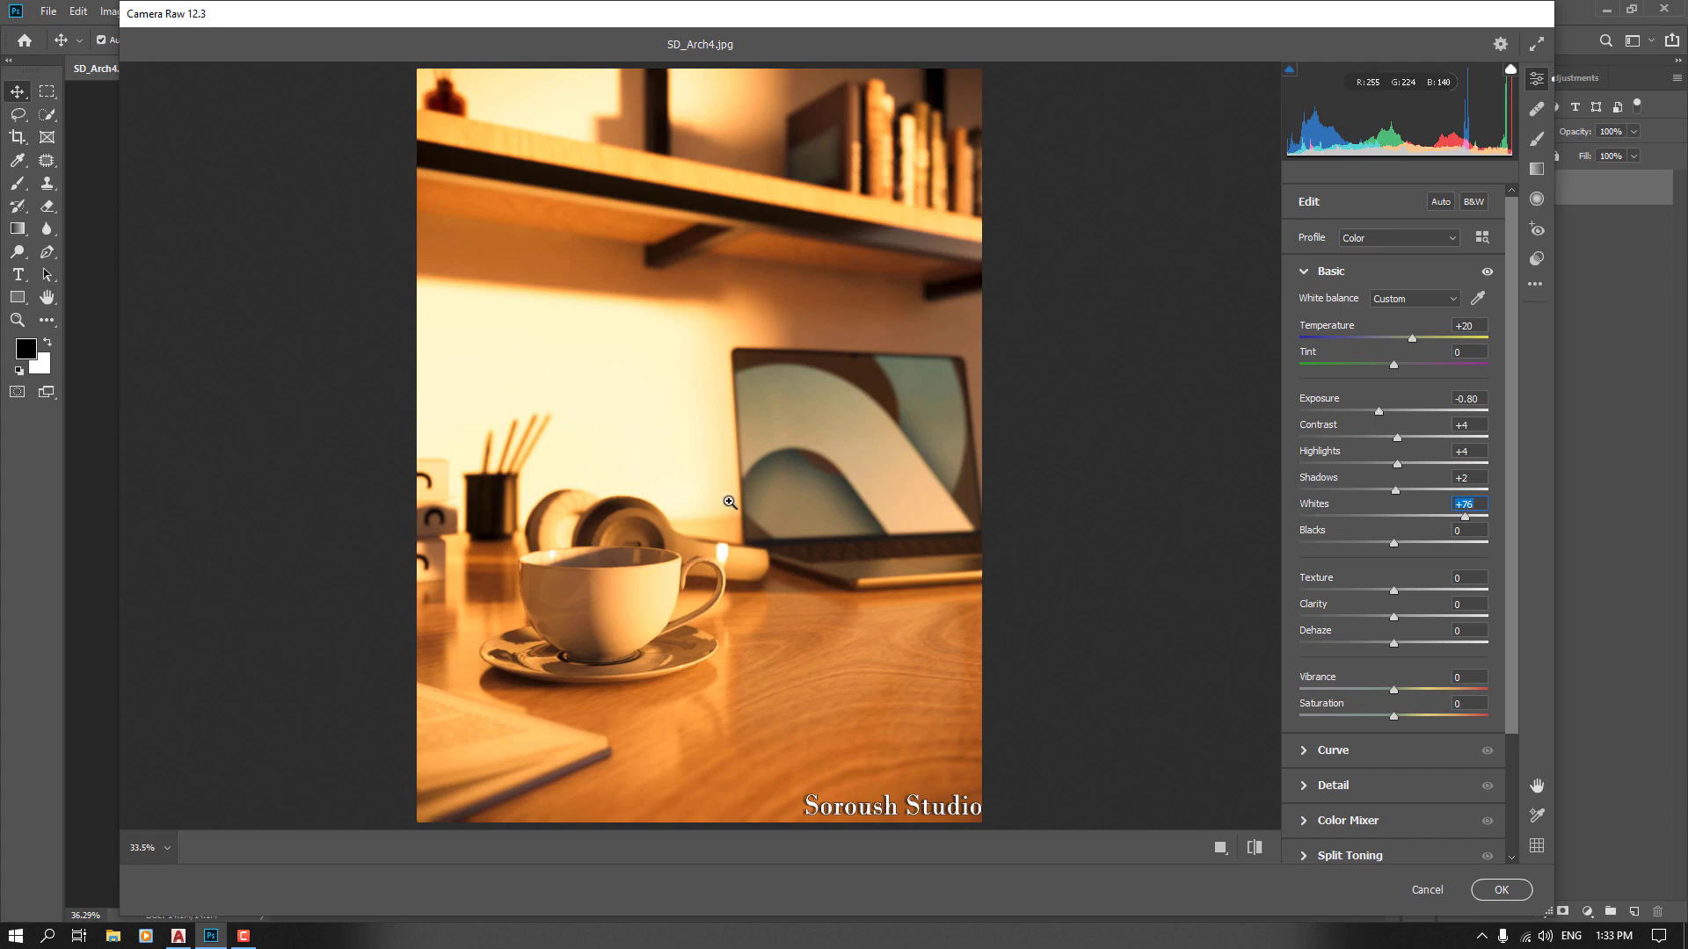
pyautogui.moveTo(1463, 518); pyautogui.dragTo(1413, 513)
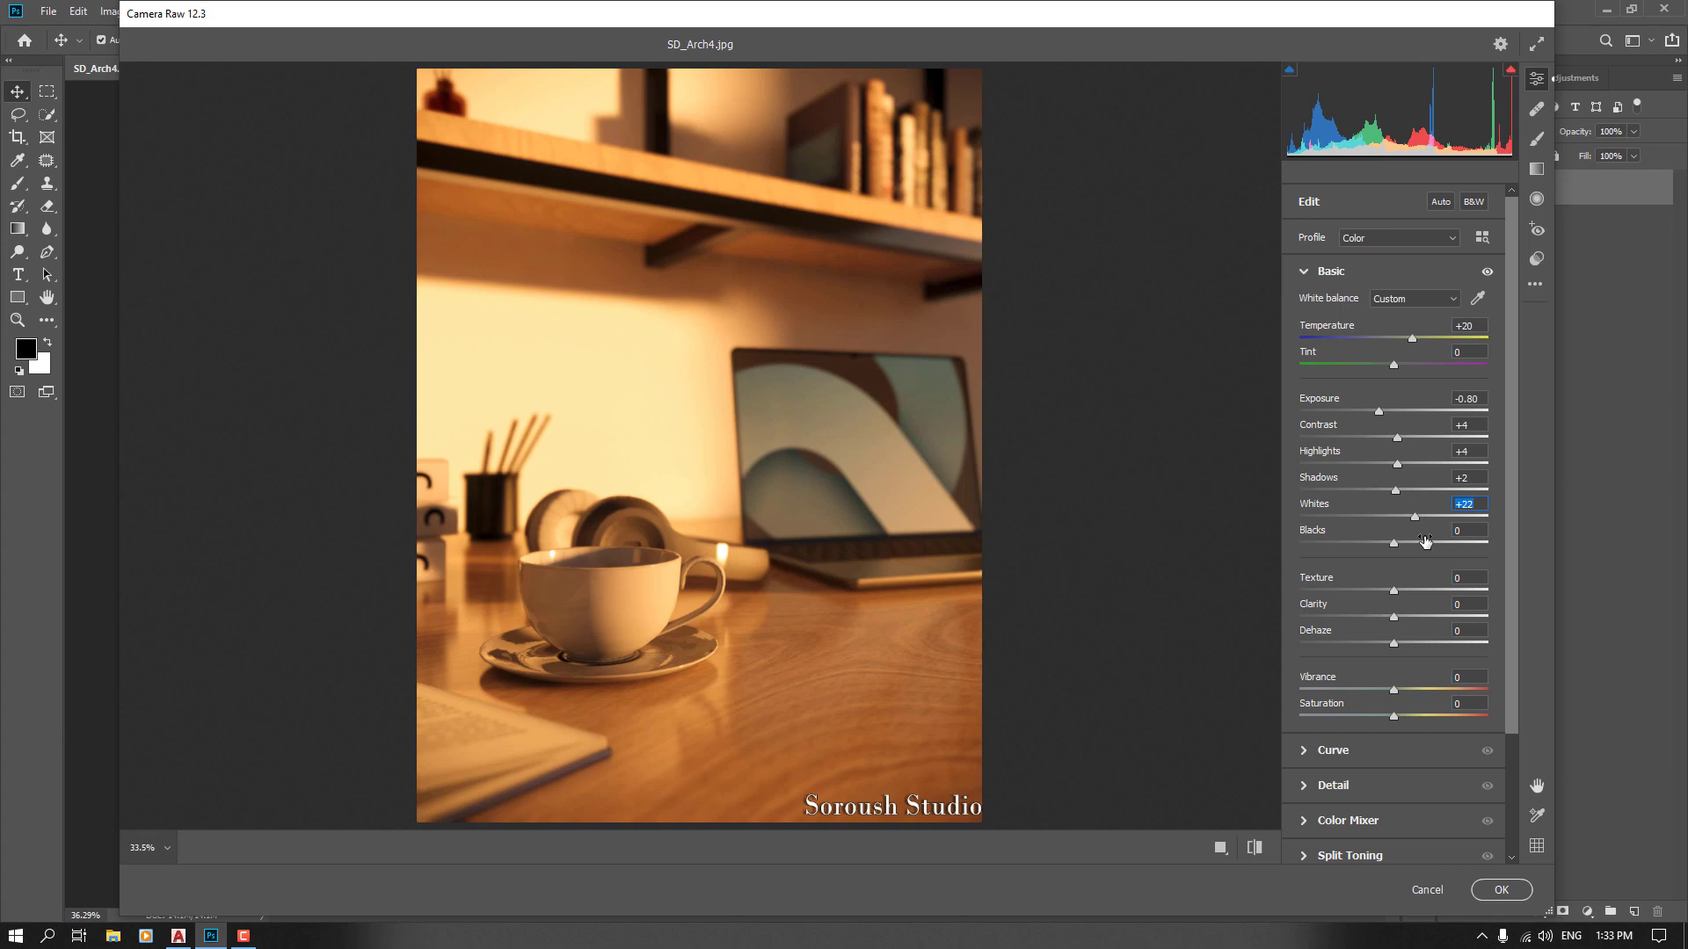
# Set the Whites to +14 and the Blacks to +12
pyautogui.write('-')
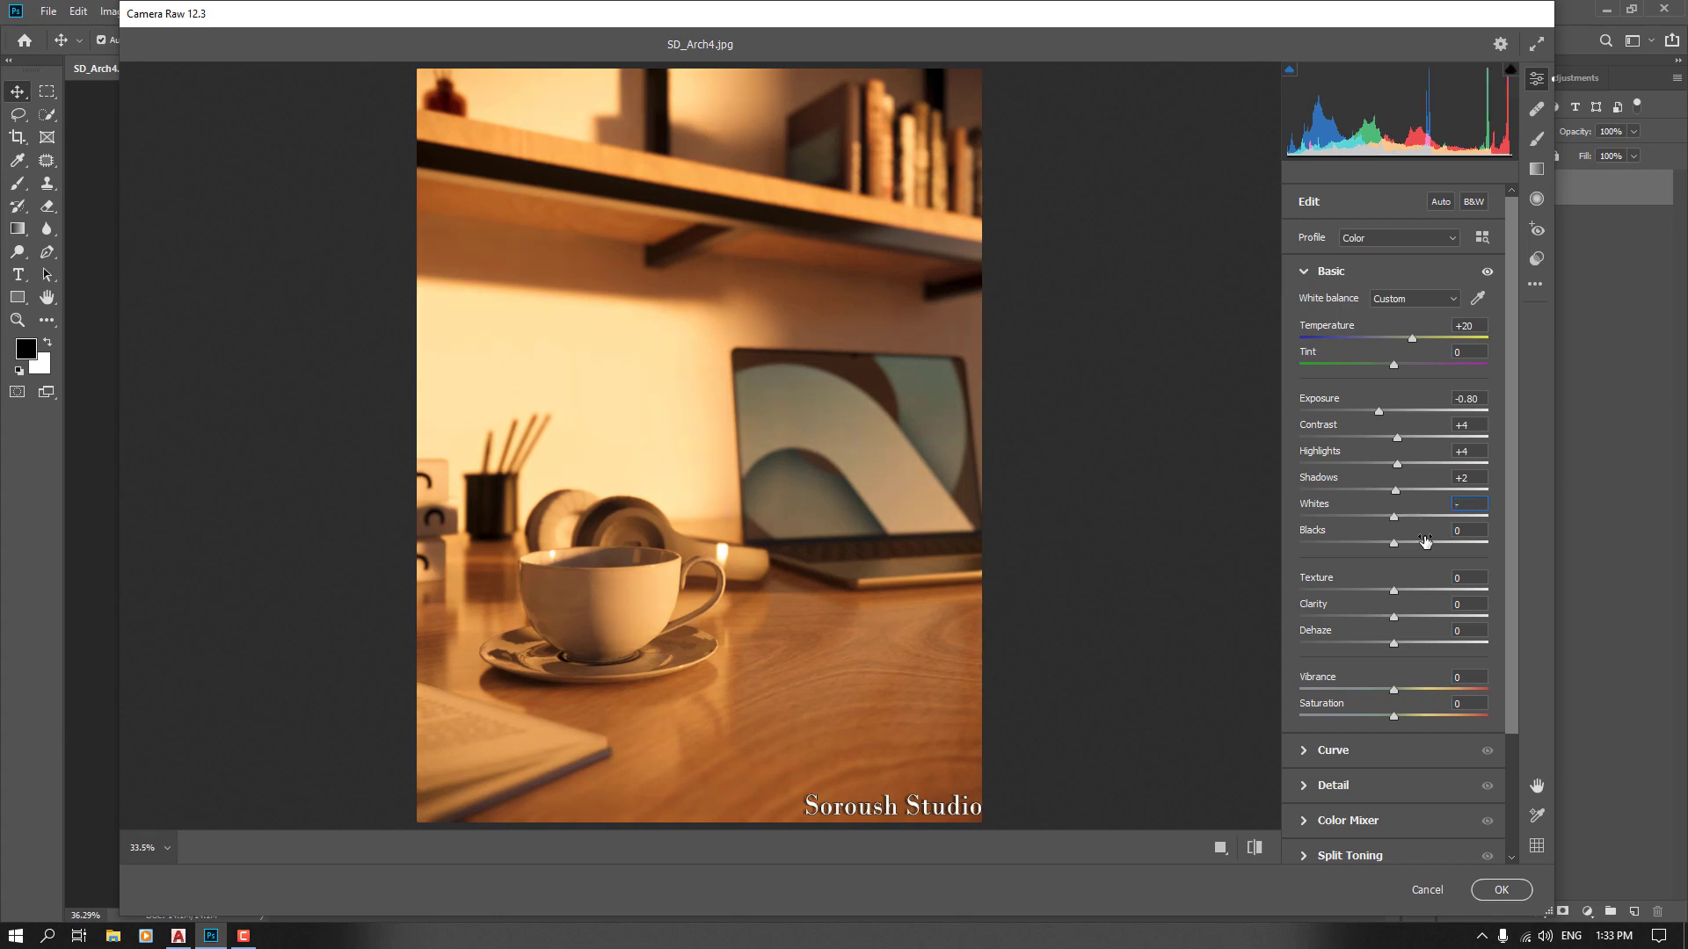
pyautogui.write('4')
pyautogui.press('Return')
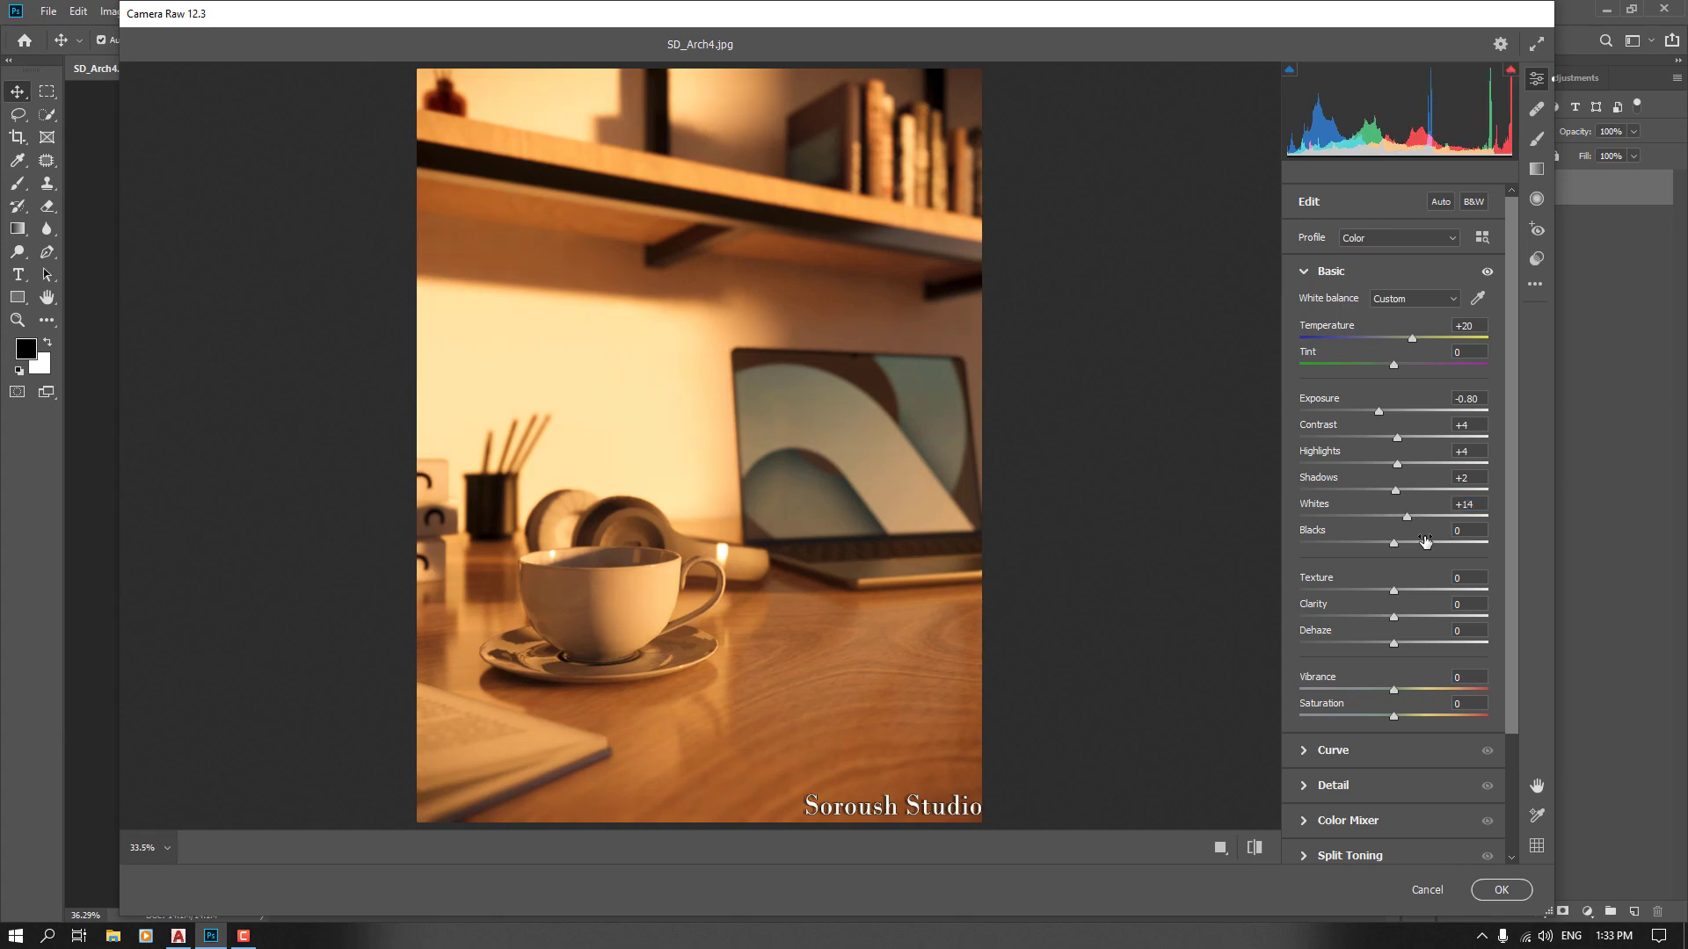
pyautogui.moveTo(1393, 545); pyautogui.dragTo(1332, 543)
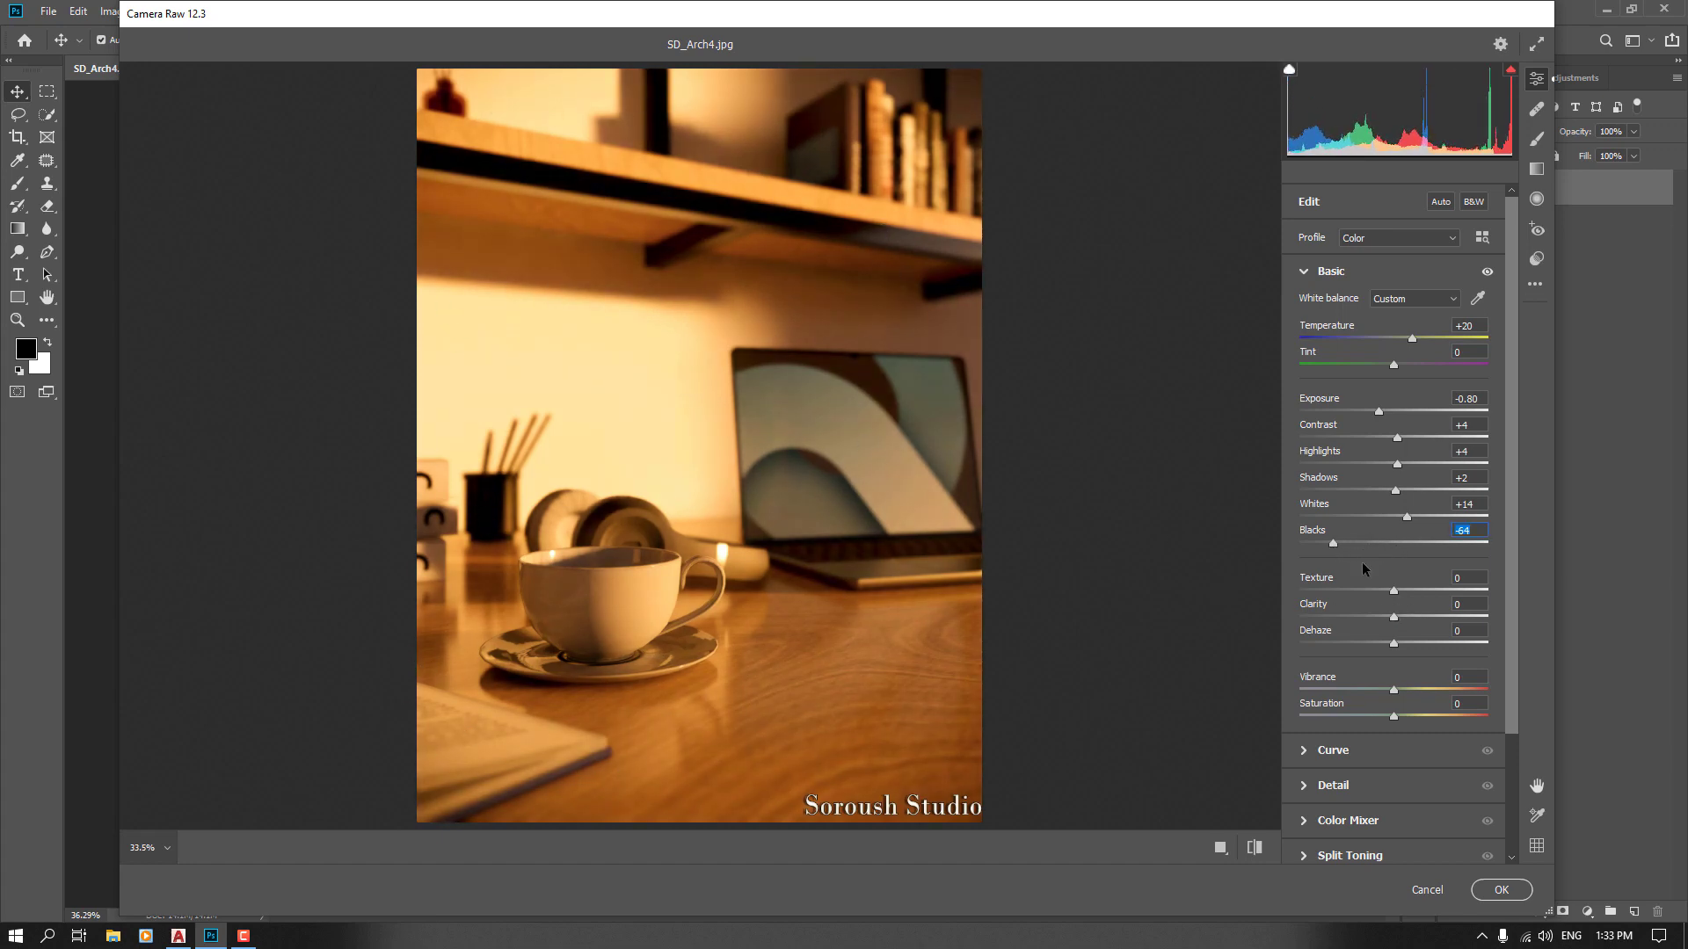
pyautogui.moveTo(1334, 543); pyautogui.dragTo(1406, 547)
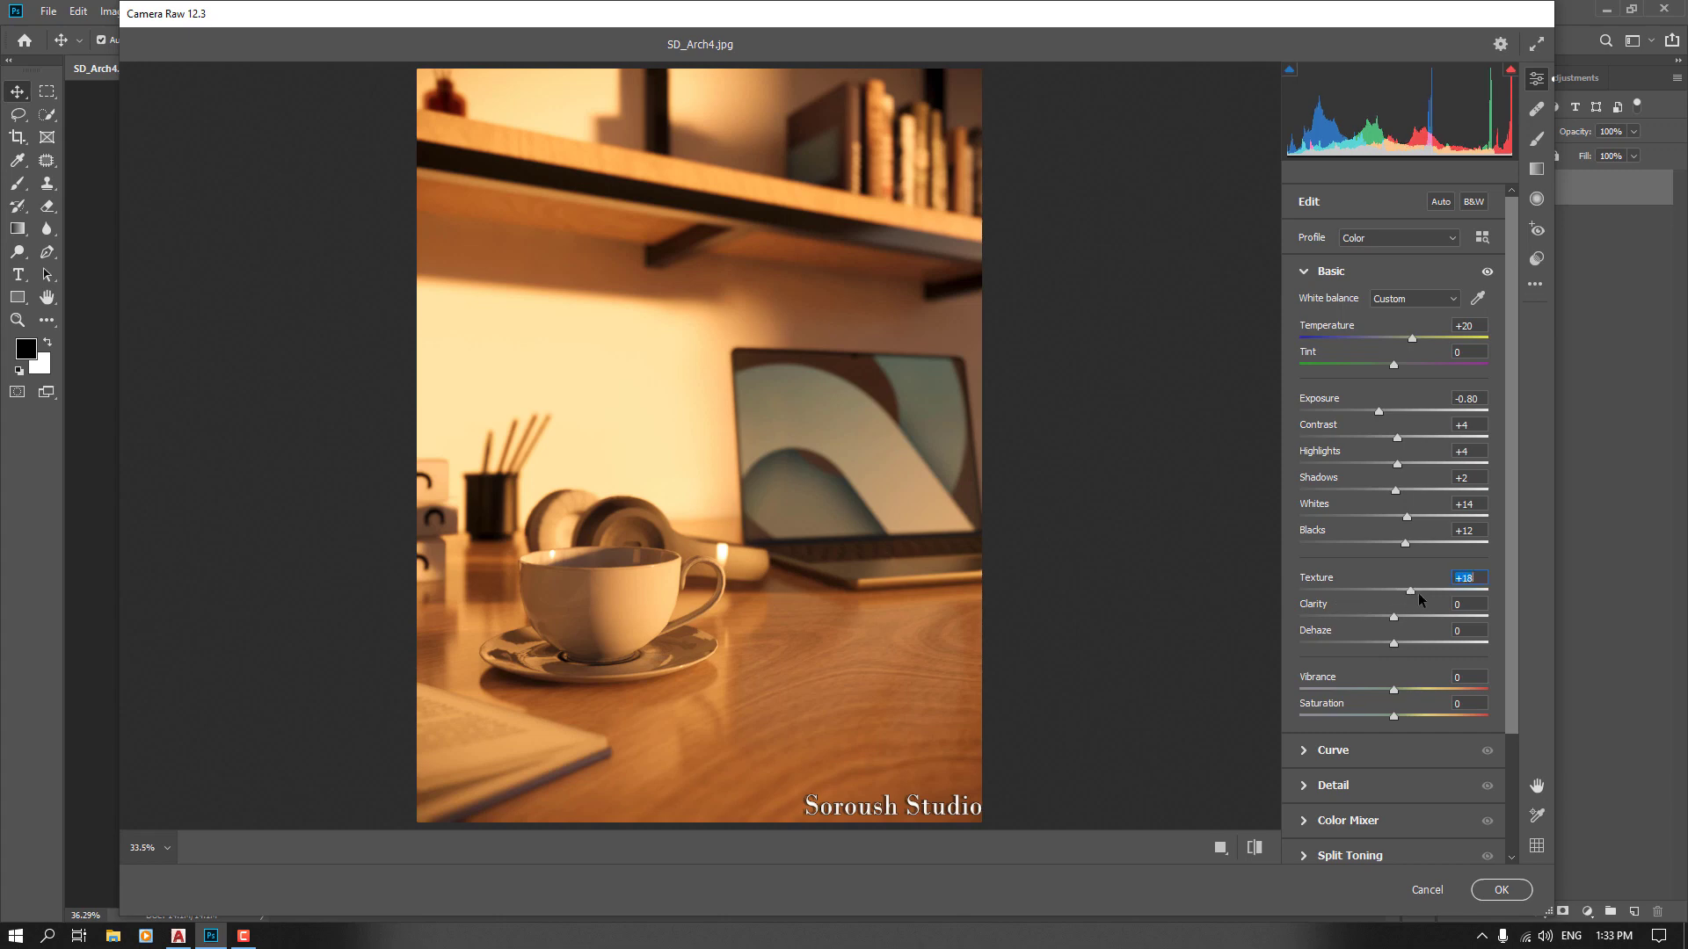
# Set the Texture to +12 after previewing its extreme values zoomed in on the image
pyautogui.moveTo(1451, 595); pyautogui.dragTo(1480, 595)
pyautogui.click(762, 714)
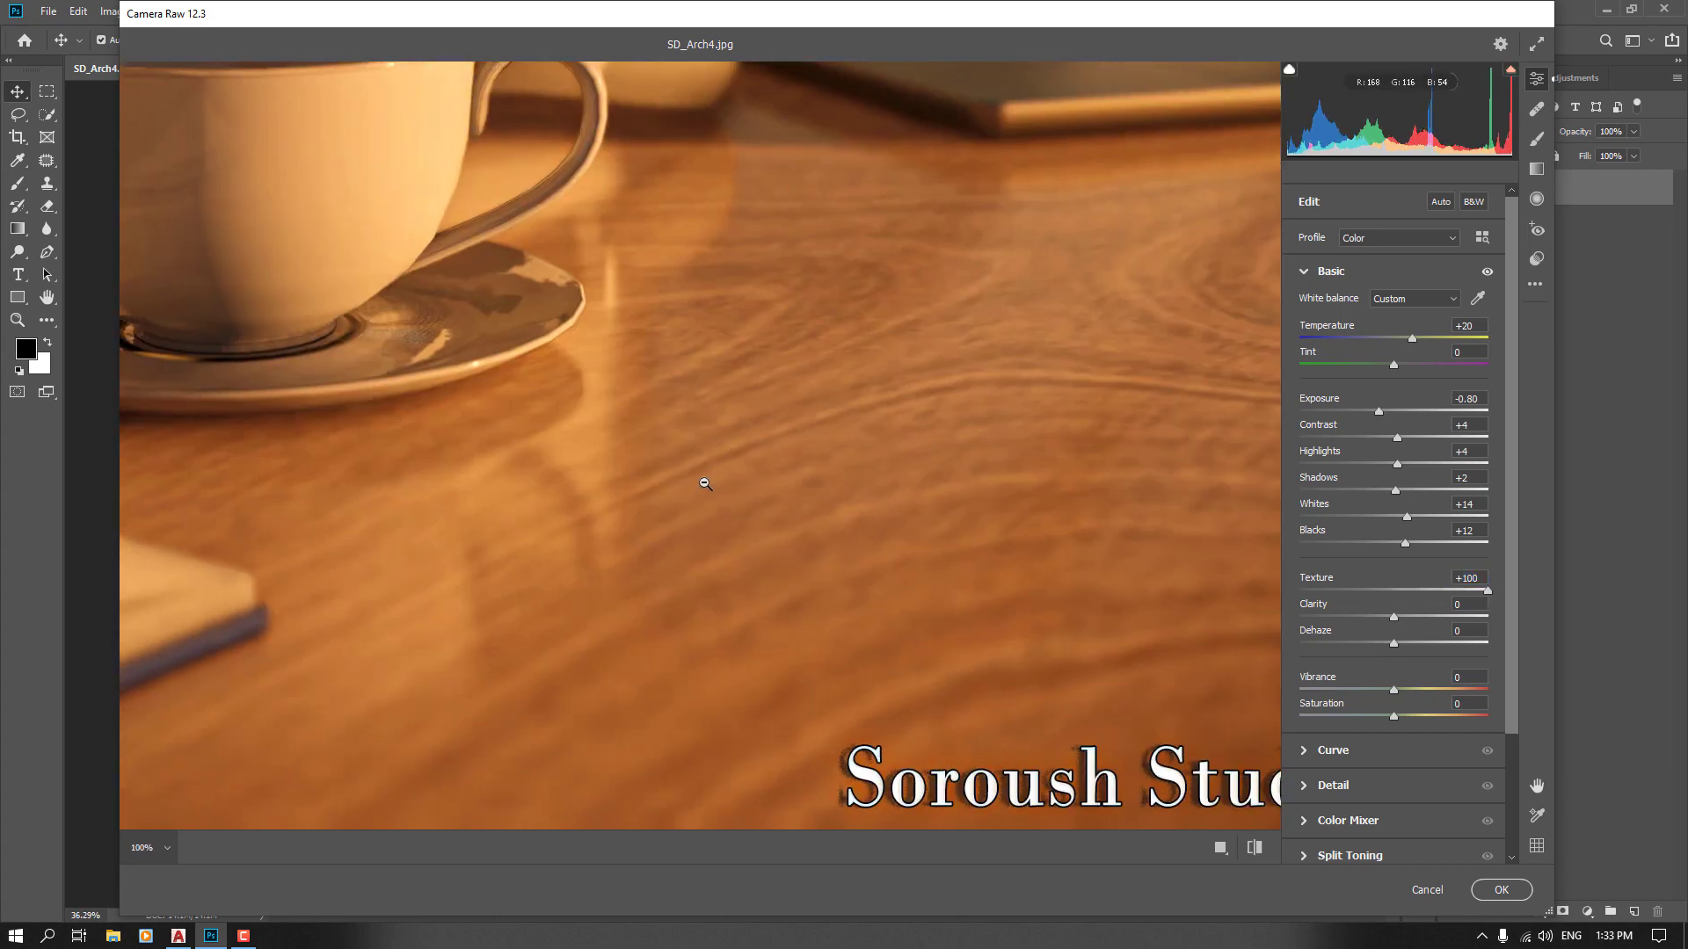
pyautogui.click(705, 484)
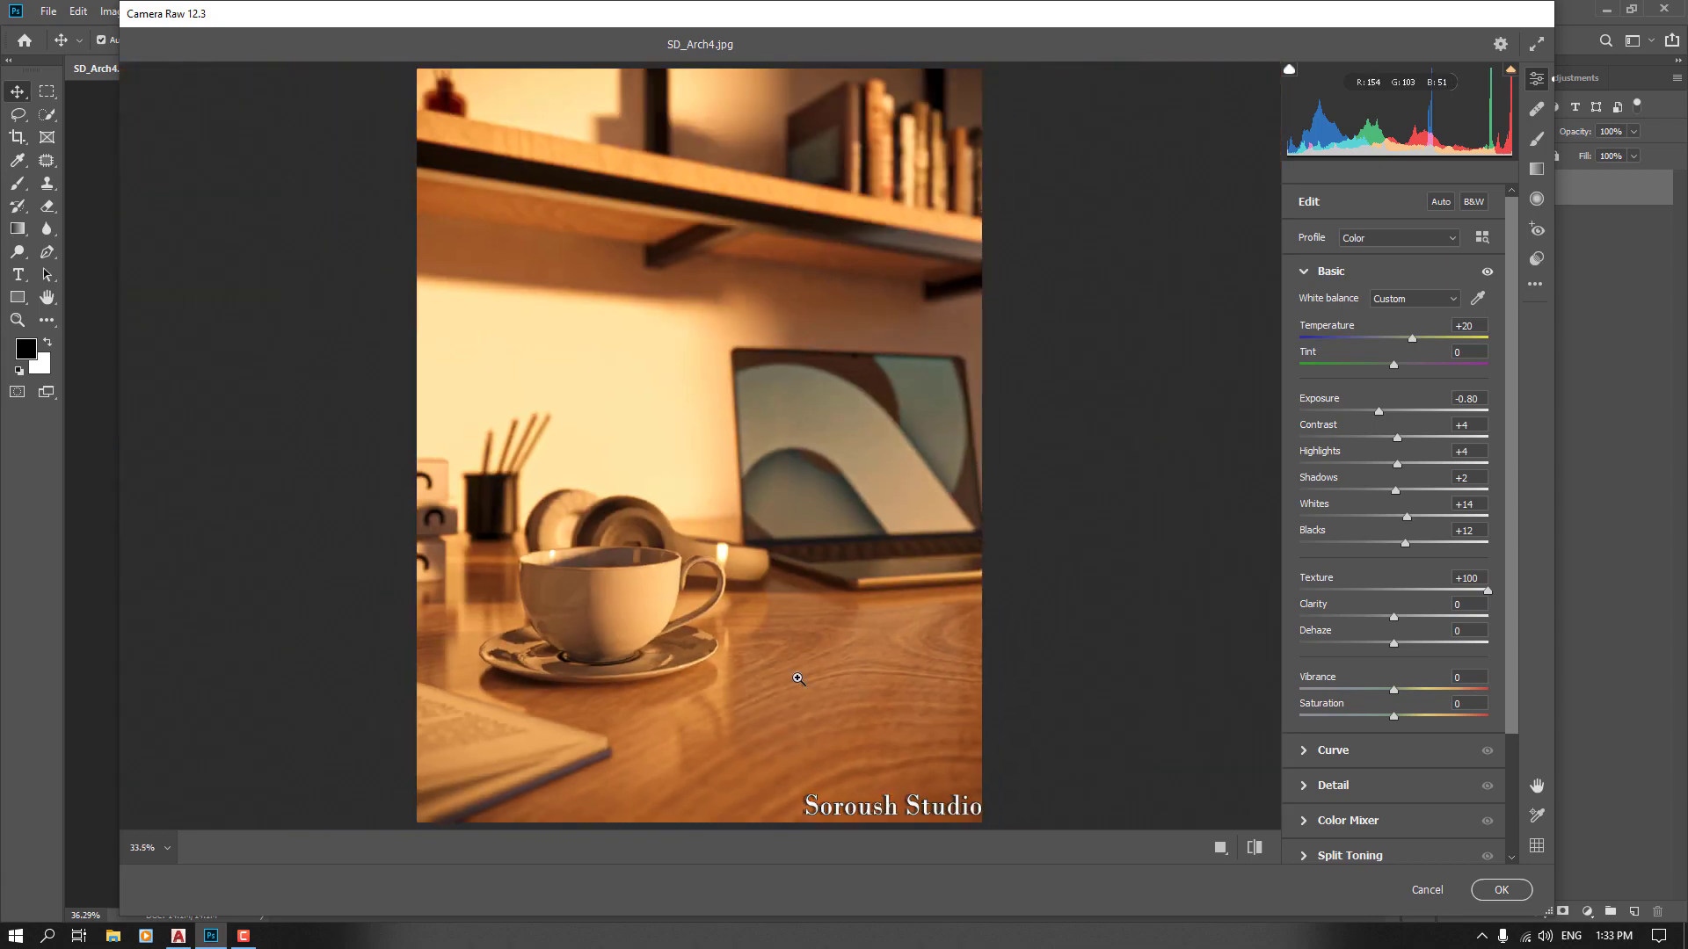
pyautogui.click(797, 677)
pyautogui.click(639, 477)
pyautogui.click(615, 171)
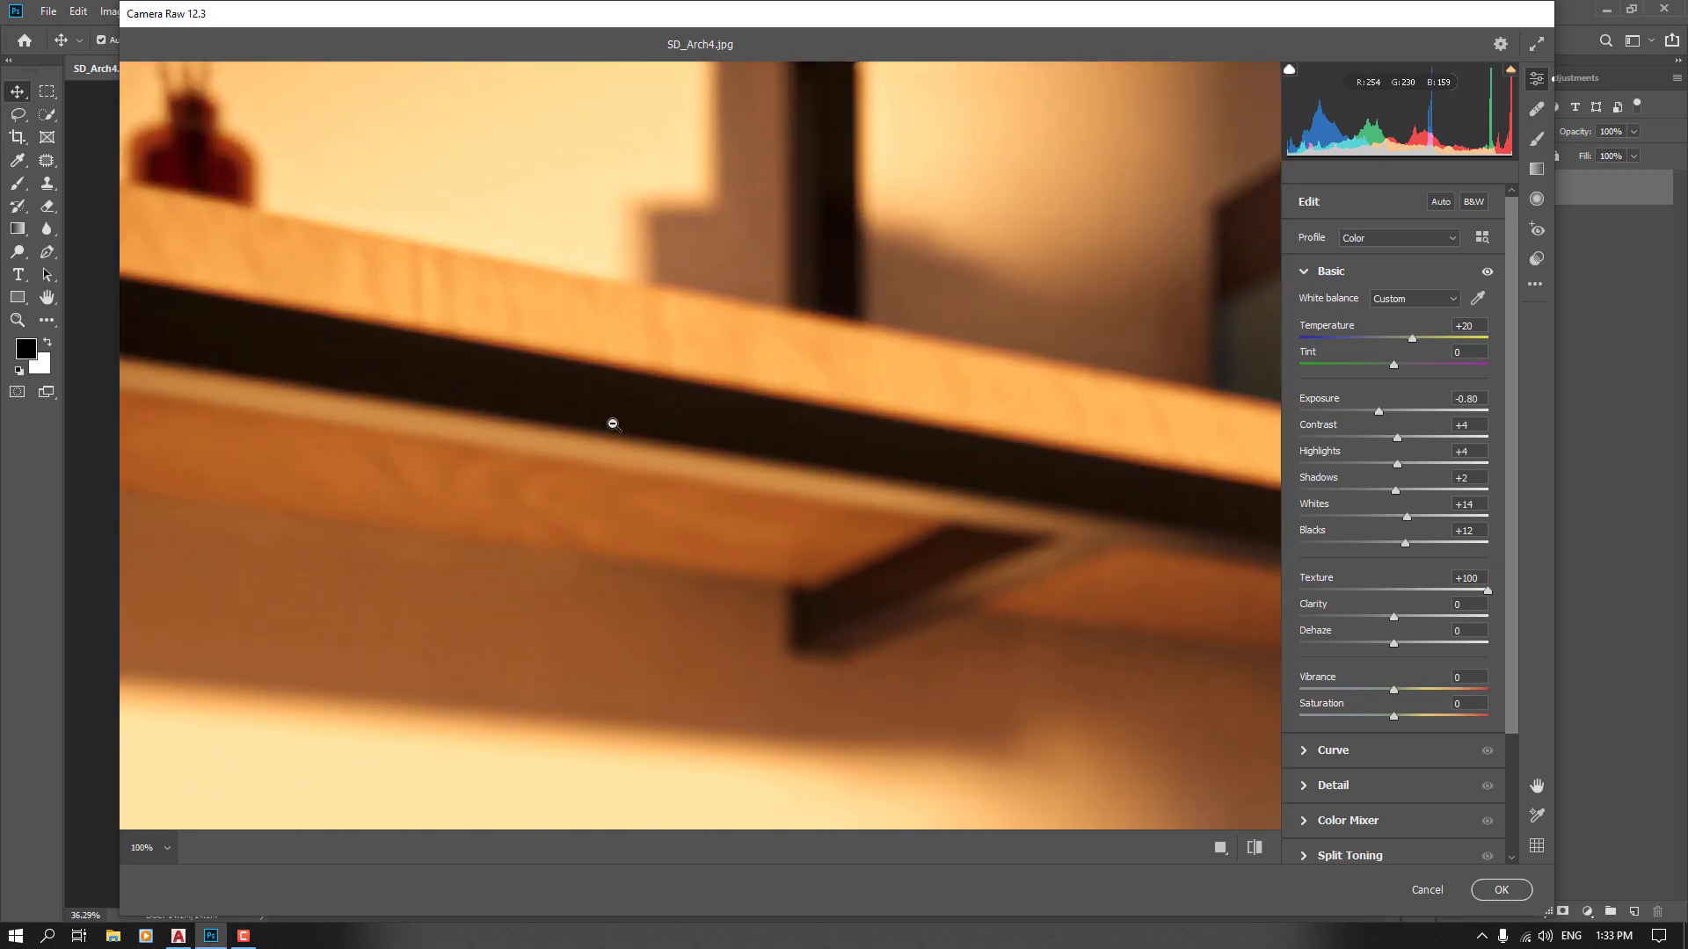
pyautogui.click(668, 444)
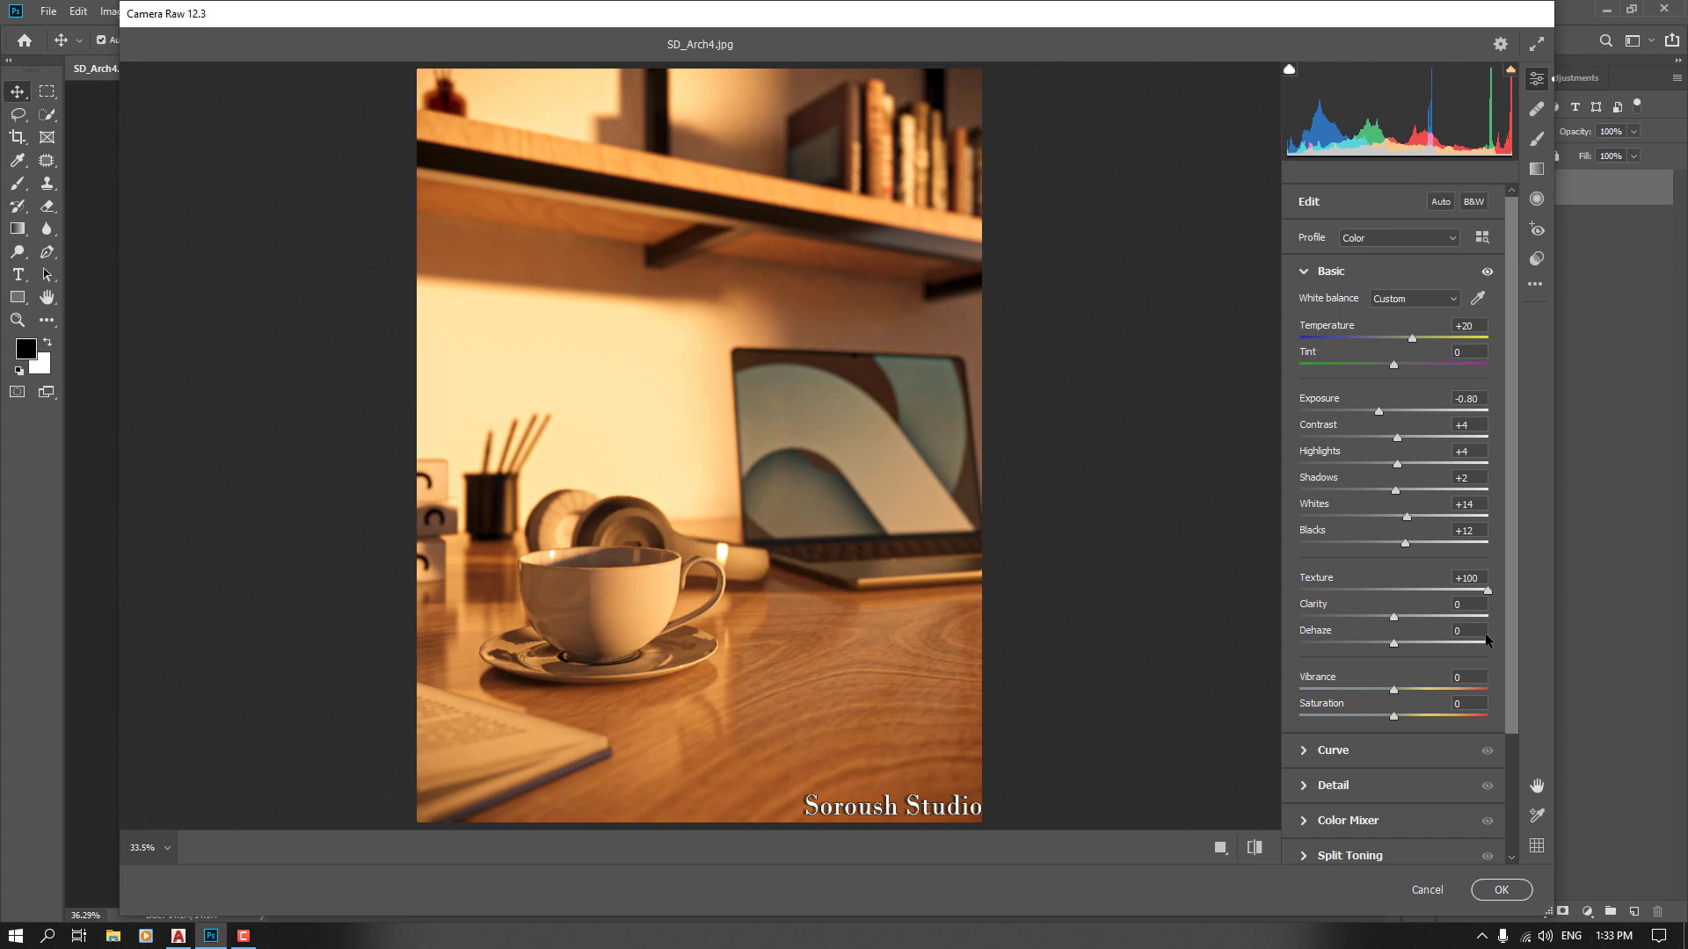
pyautogui.moveTo(1428, 592); pyautogui.dragTo(1257, 592)
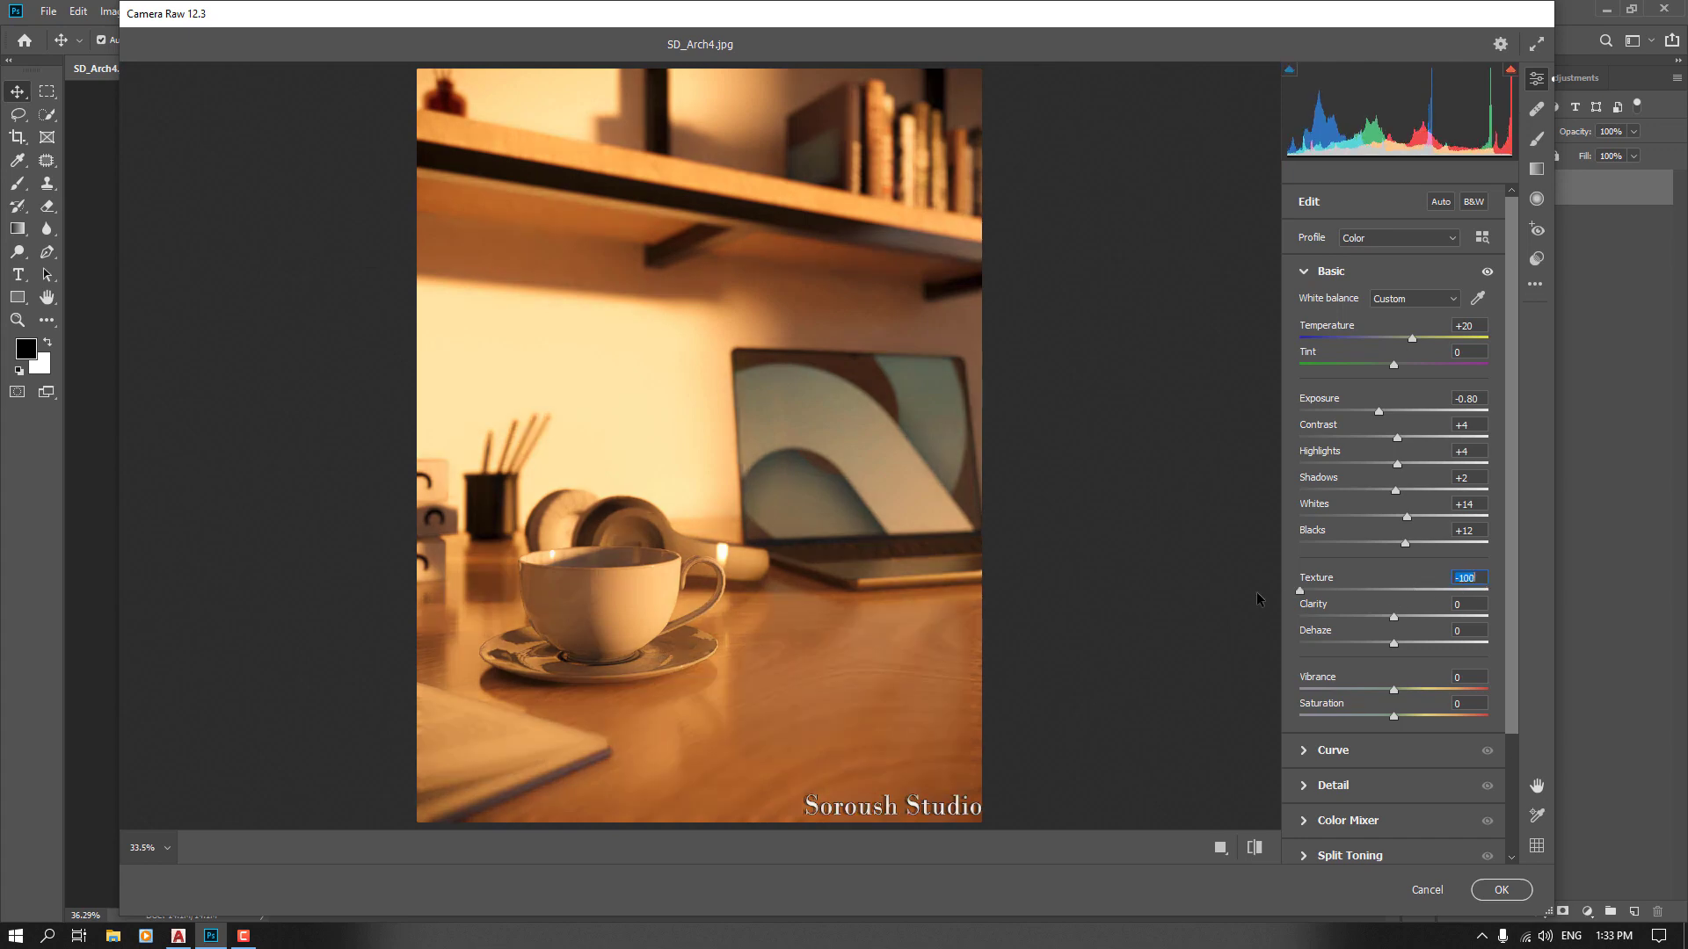
pyautogui.click(794, 741)
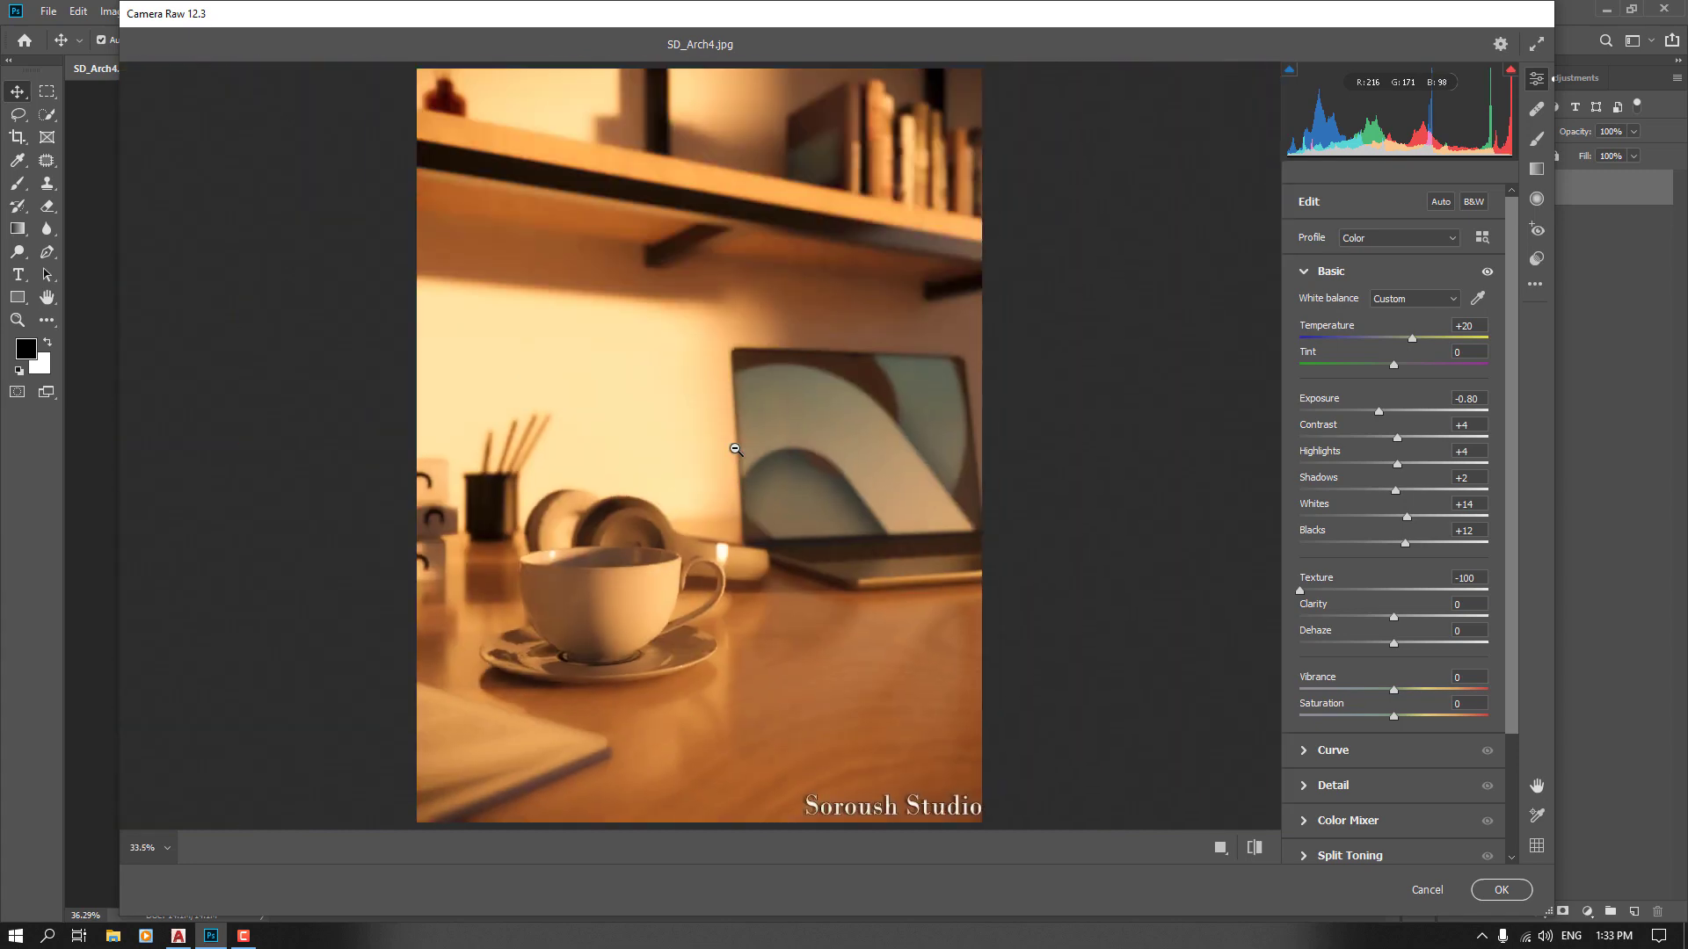
pyautogui.click(736, 448)
pyautogui.moveTo(1301, 590); pyautogui.dragTo(1406, 595)
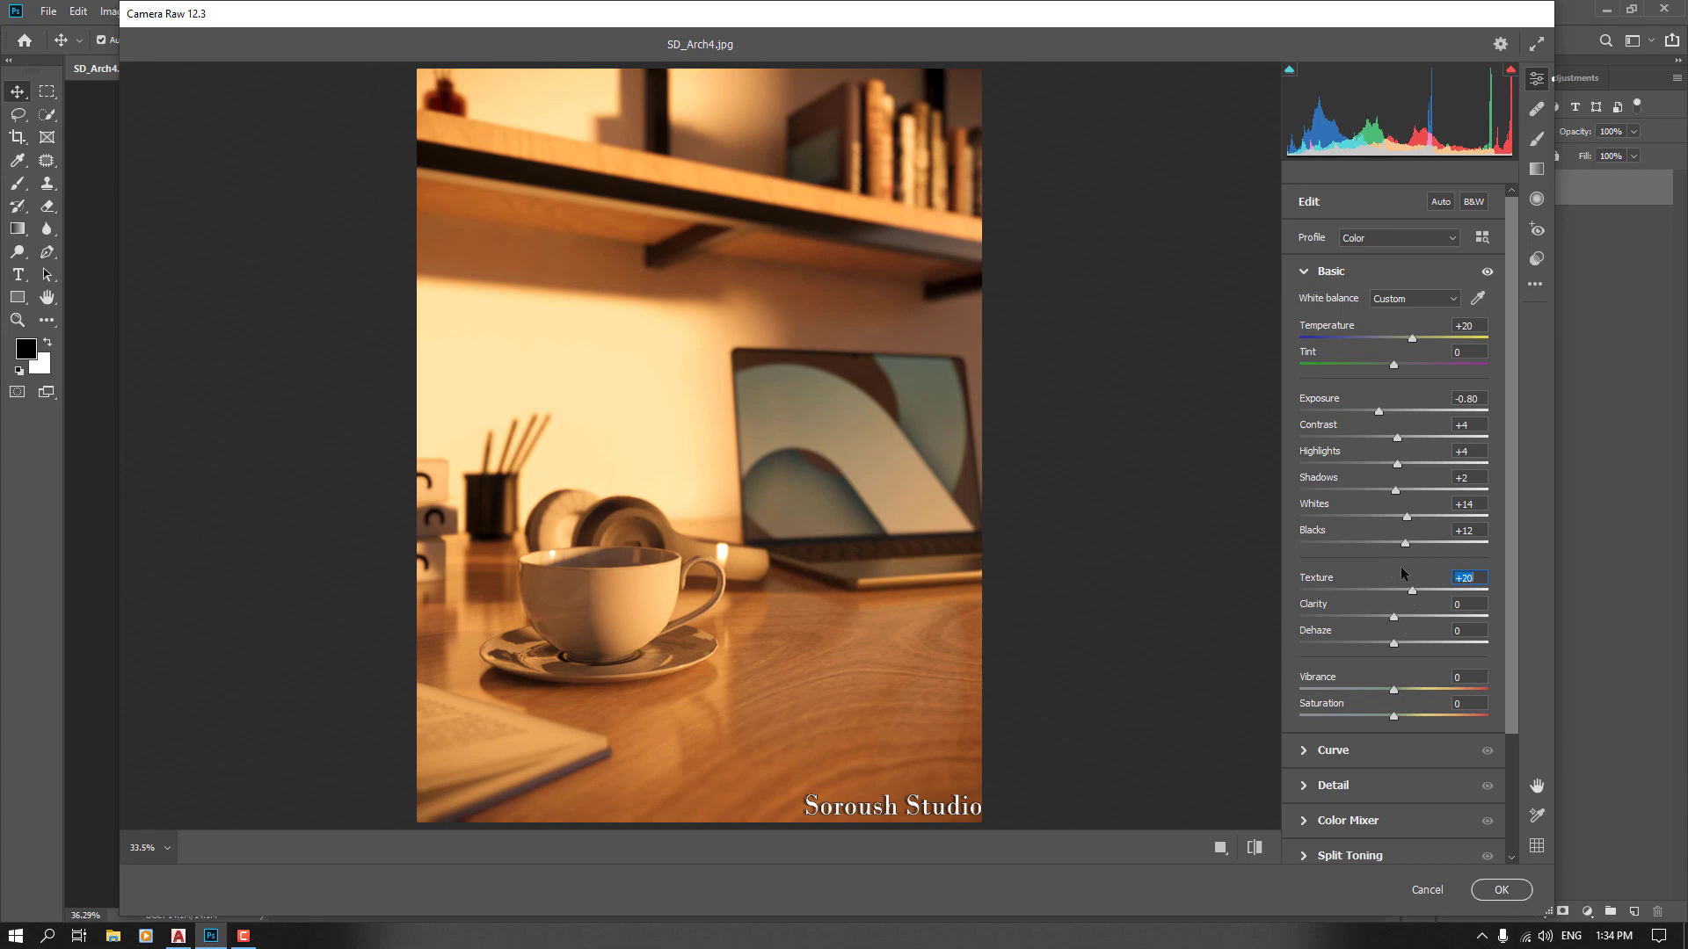
# Set the Clarity to +4
pyautogui.moveTo(1402, 568); pyautogui.dragTo(1279, 633)
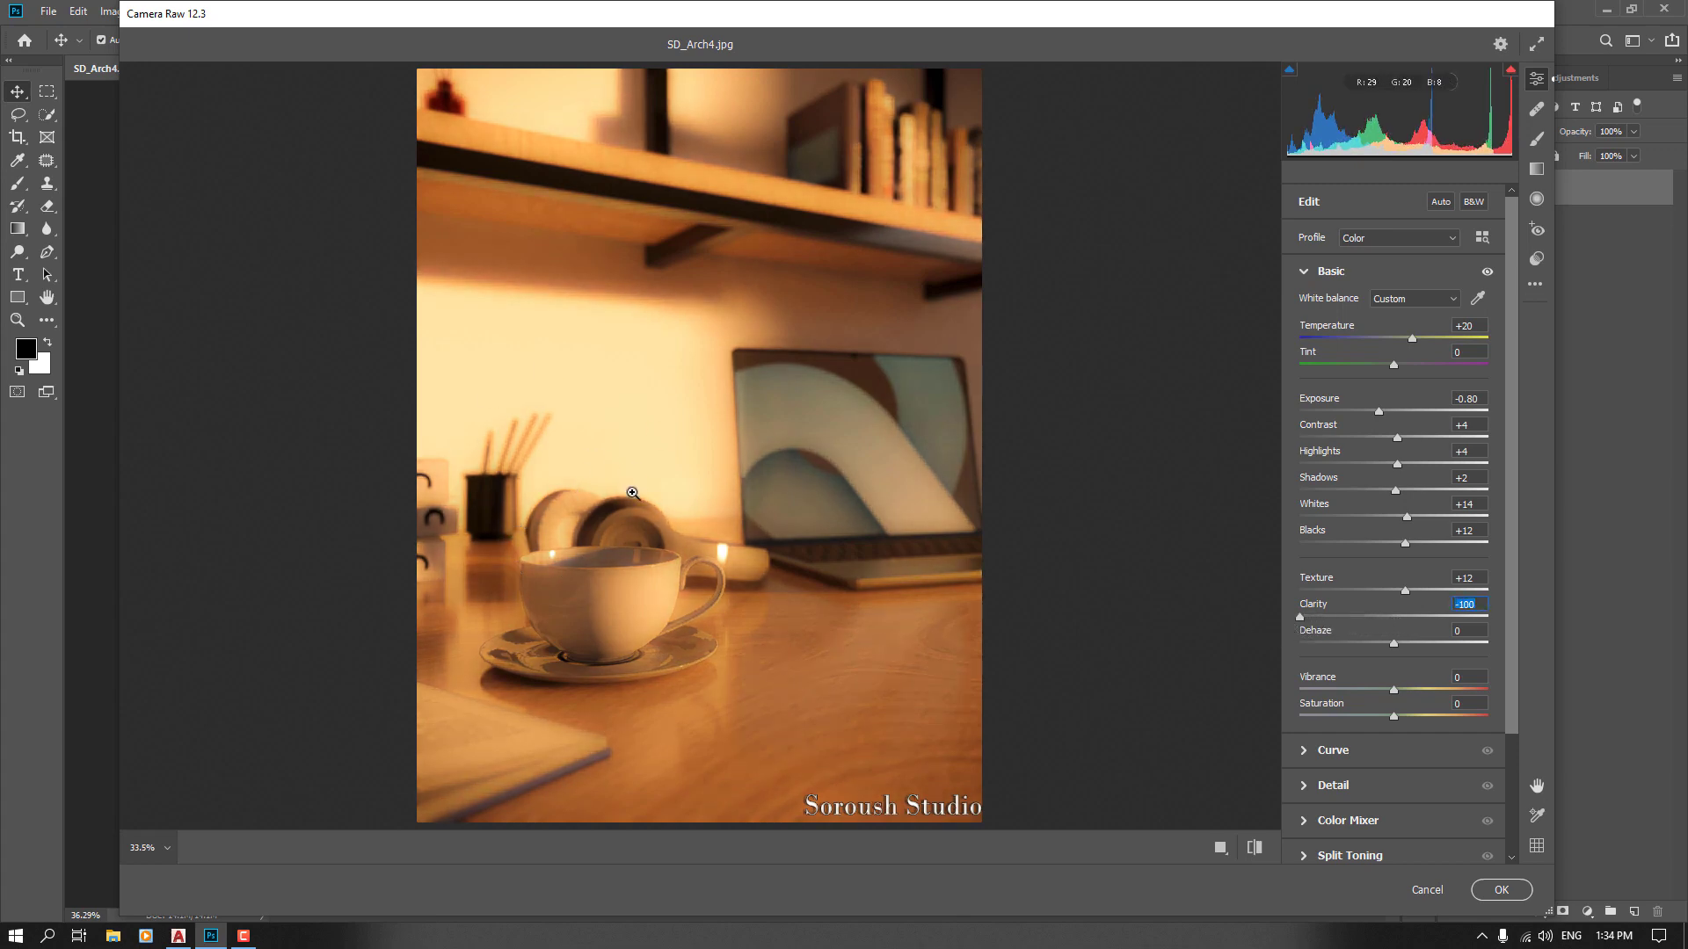
pyautogui.moveTo(1300, 618); pyautogui.dragTo(1459, 620)
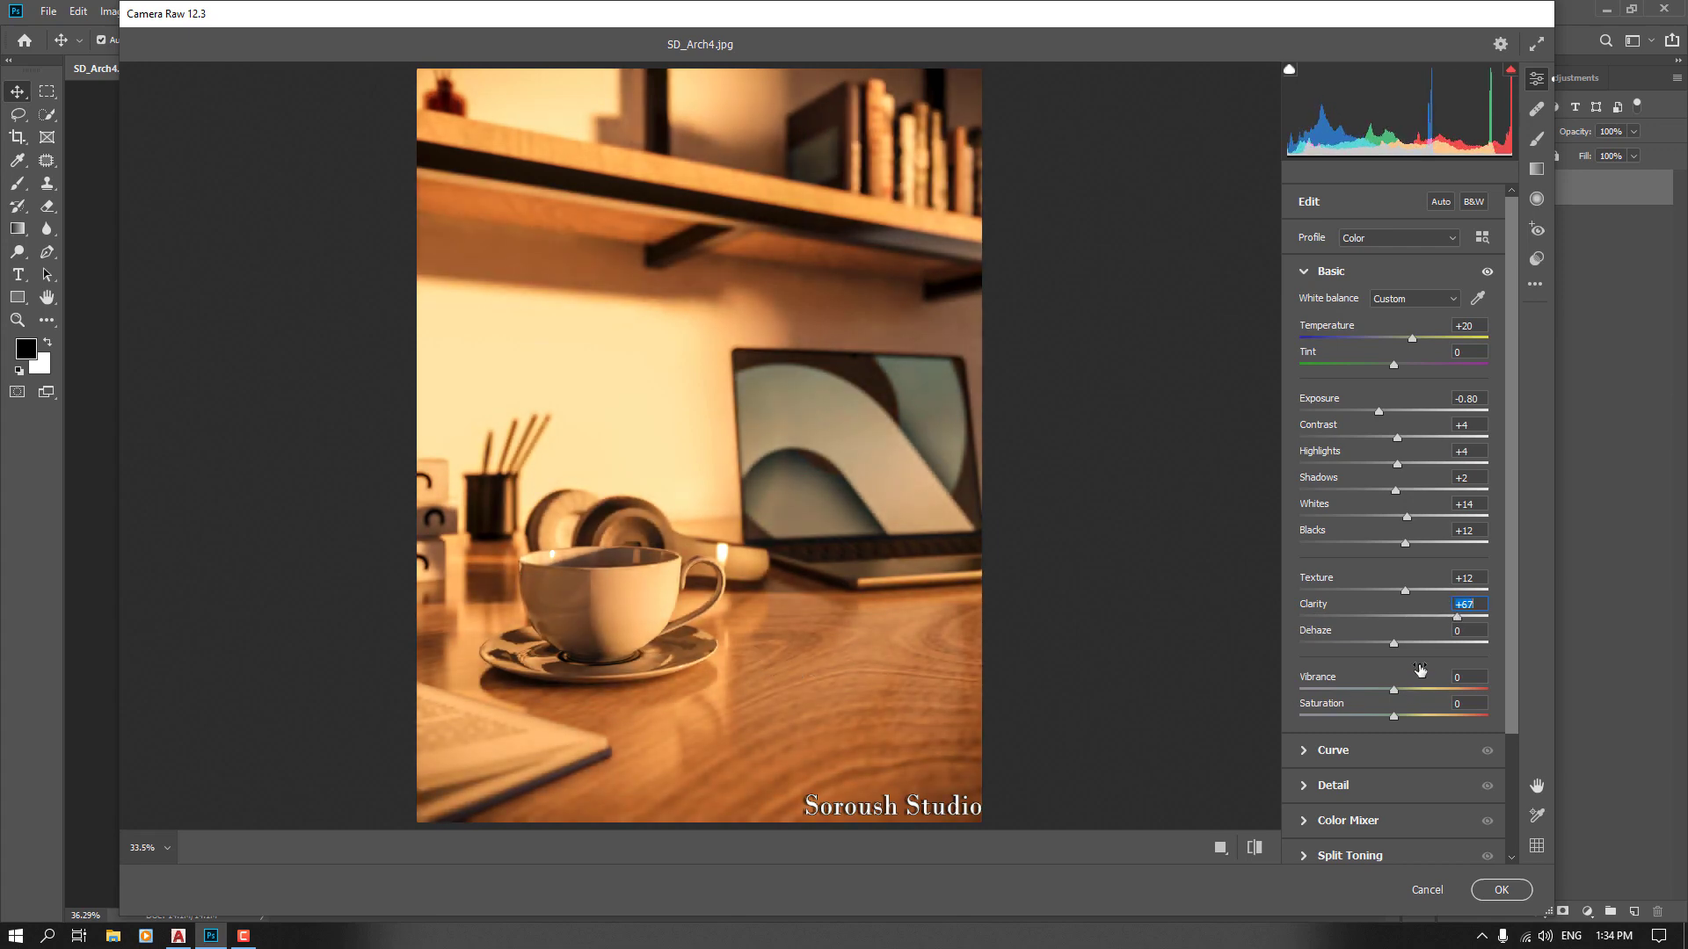
pyautogui.write('4')
pyautogui.press('Return')
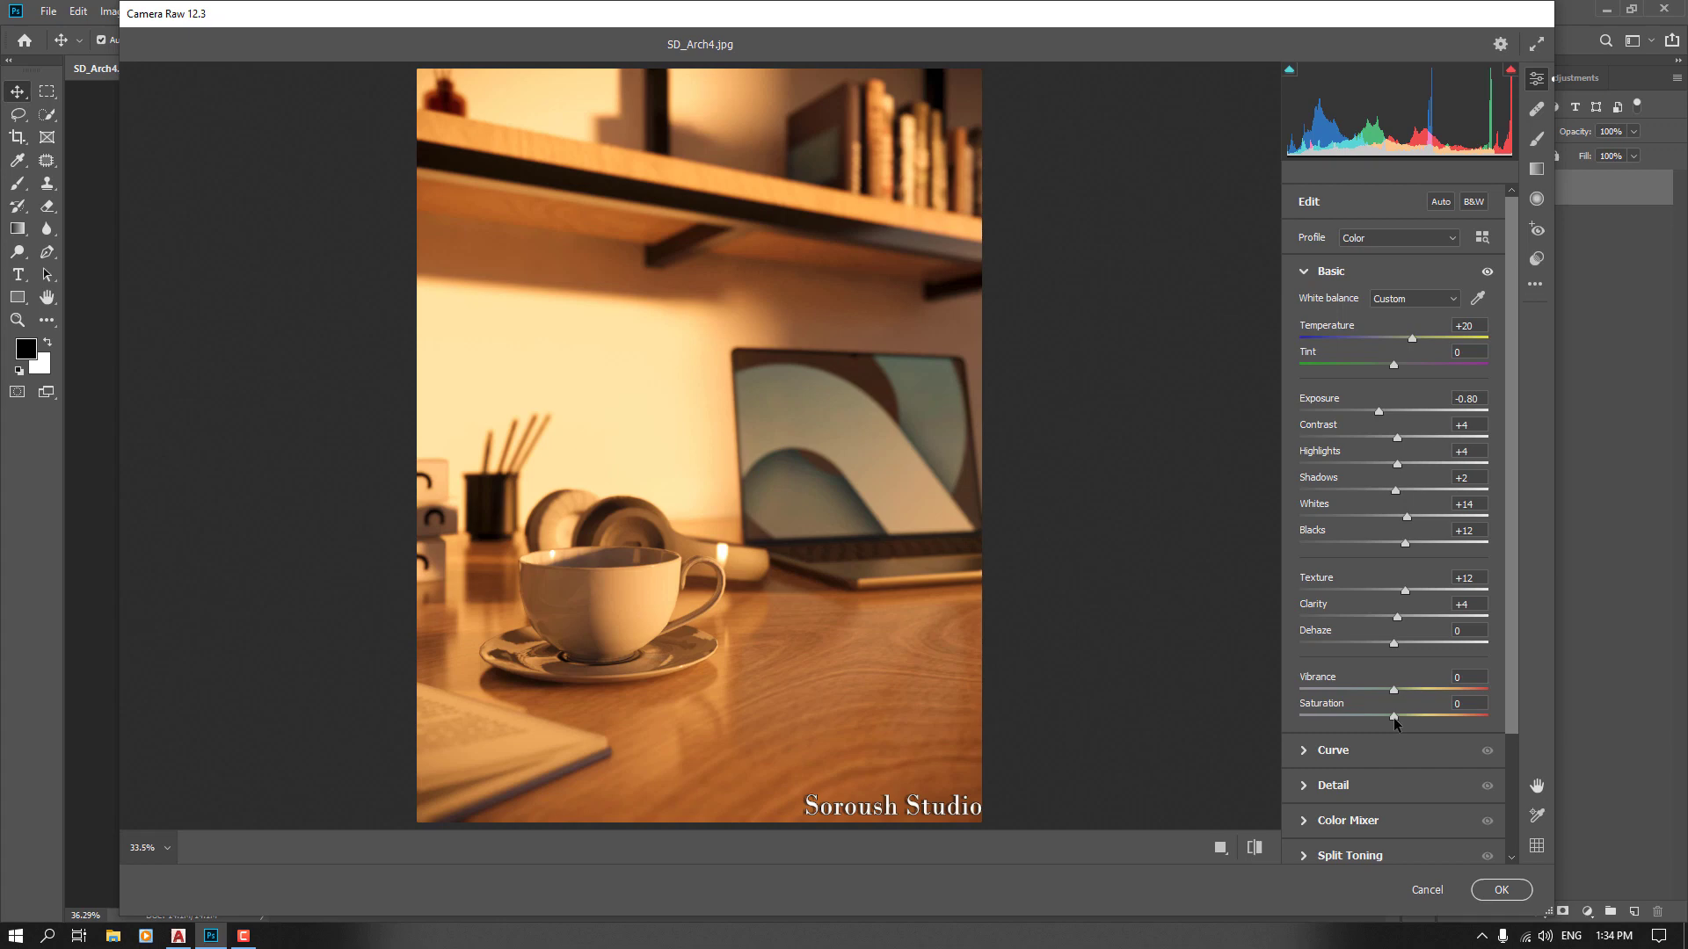
# Try a Saturation of +24, then return it to 0
pyautogui.moveTo(1394, 718); pyautogui.dragTo(1417, 714)
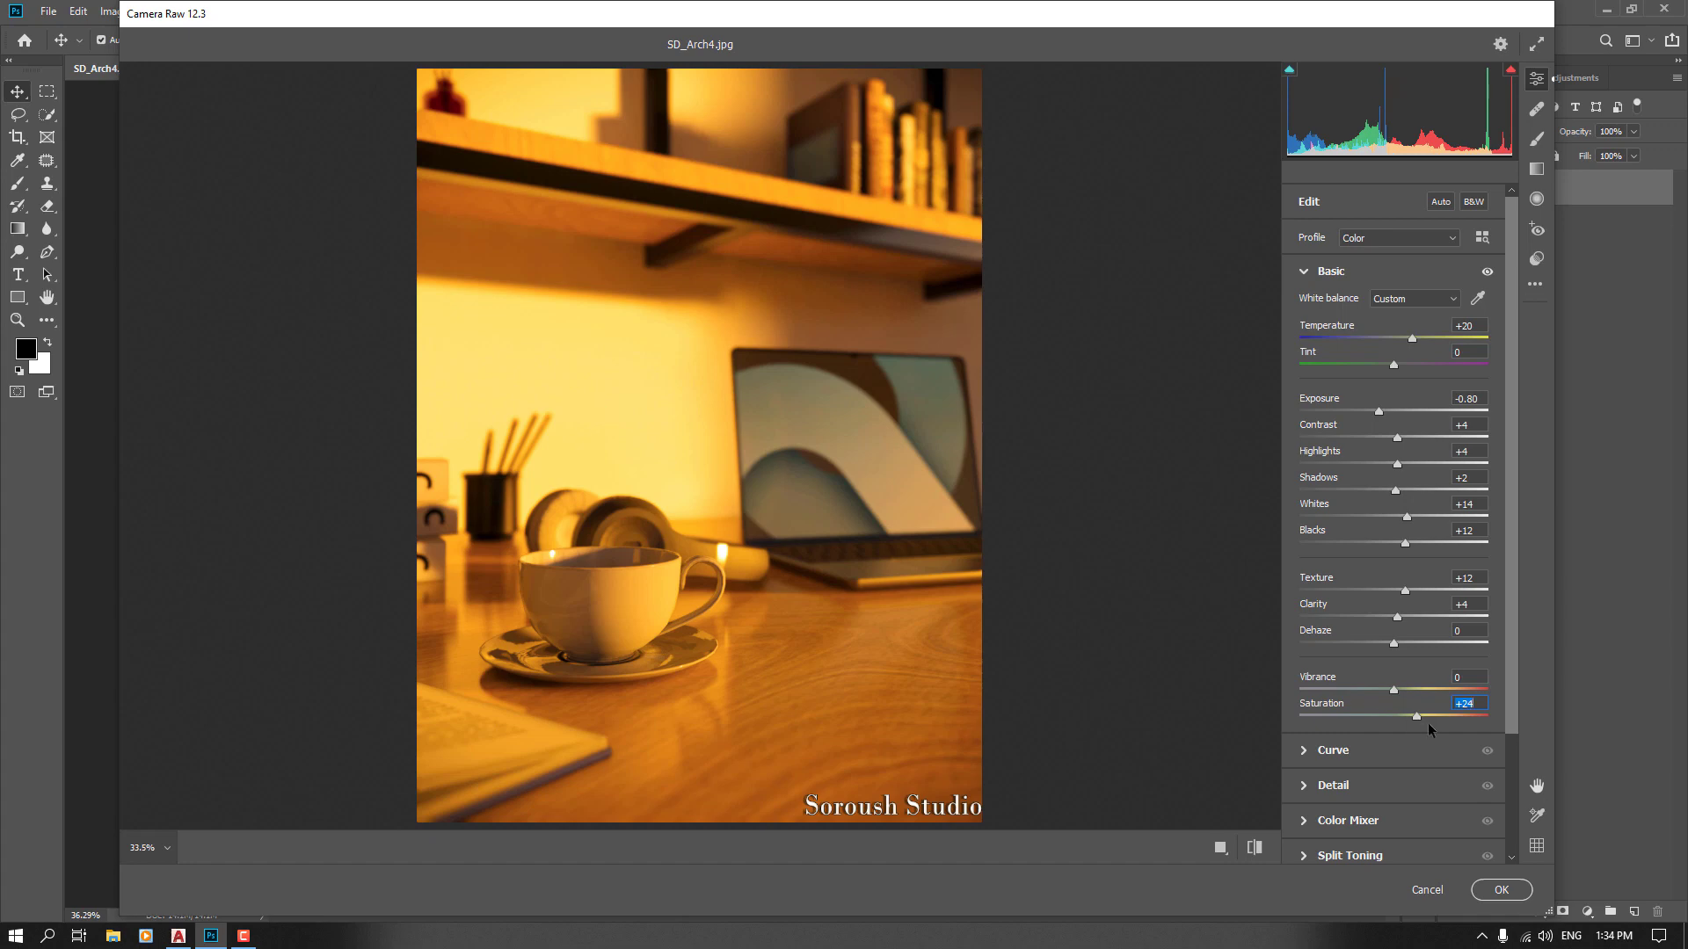
pyautogui.write('0')
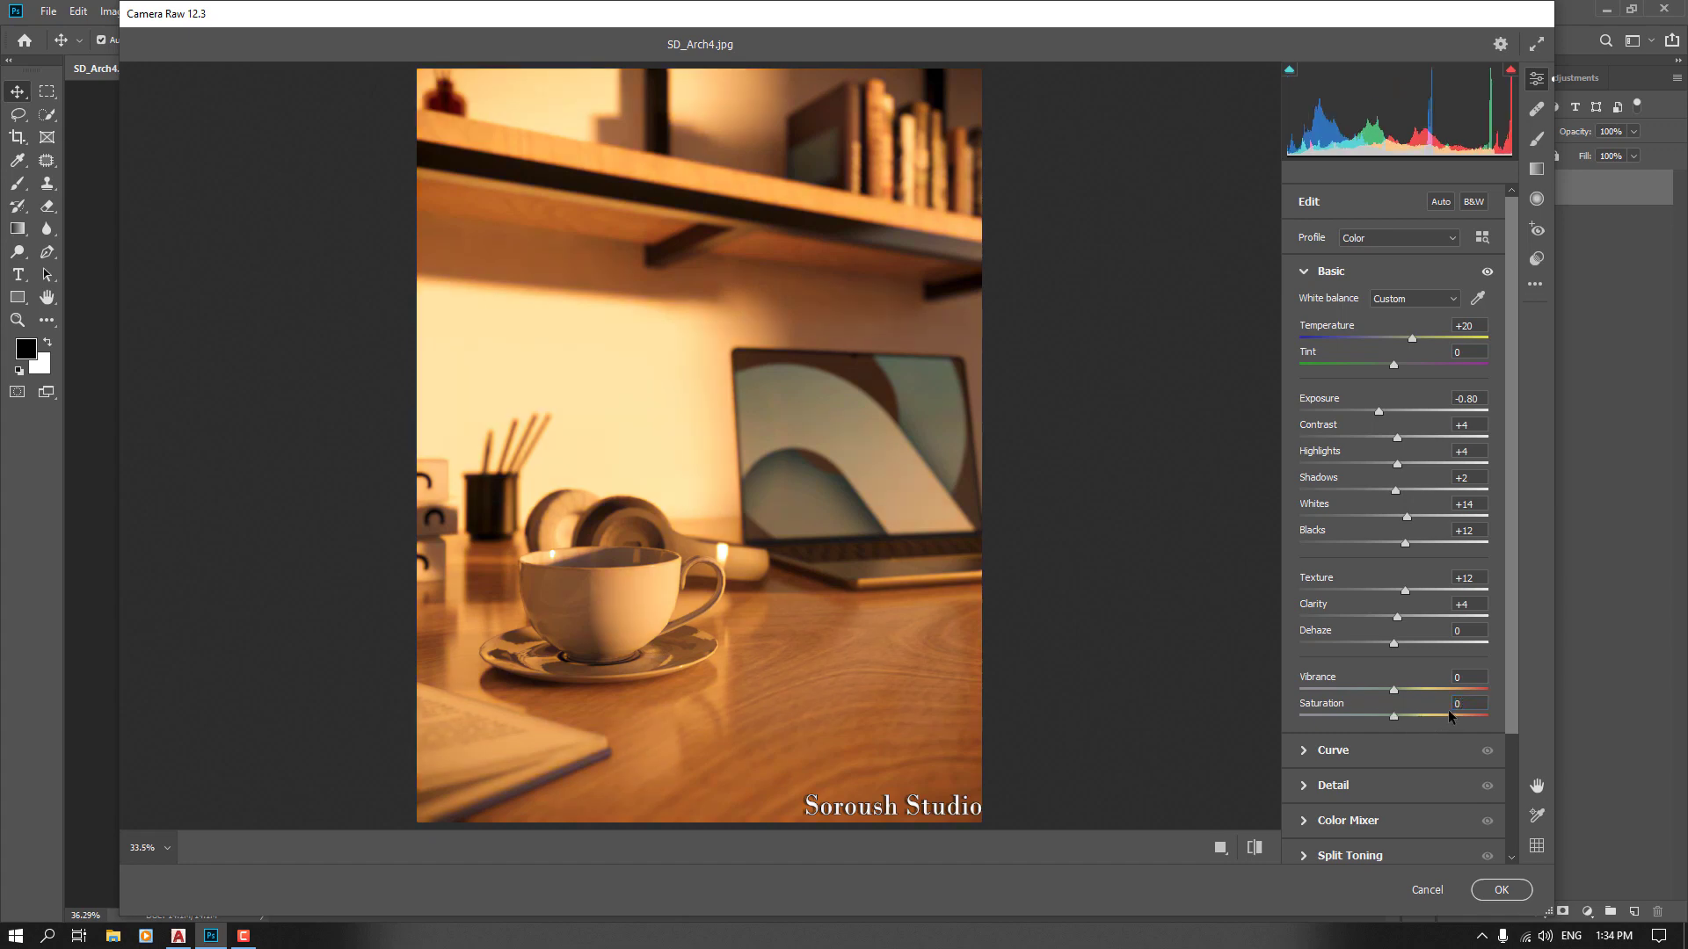
# In the Detail panel, set Noise Reduction to 66 and Color Noise Reduction to 70
pyautogui.click(1332, 272)
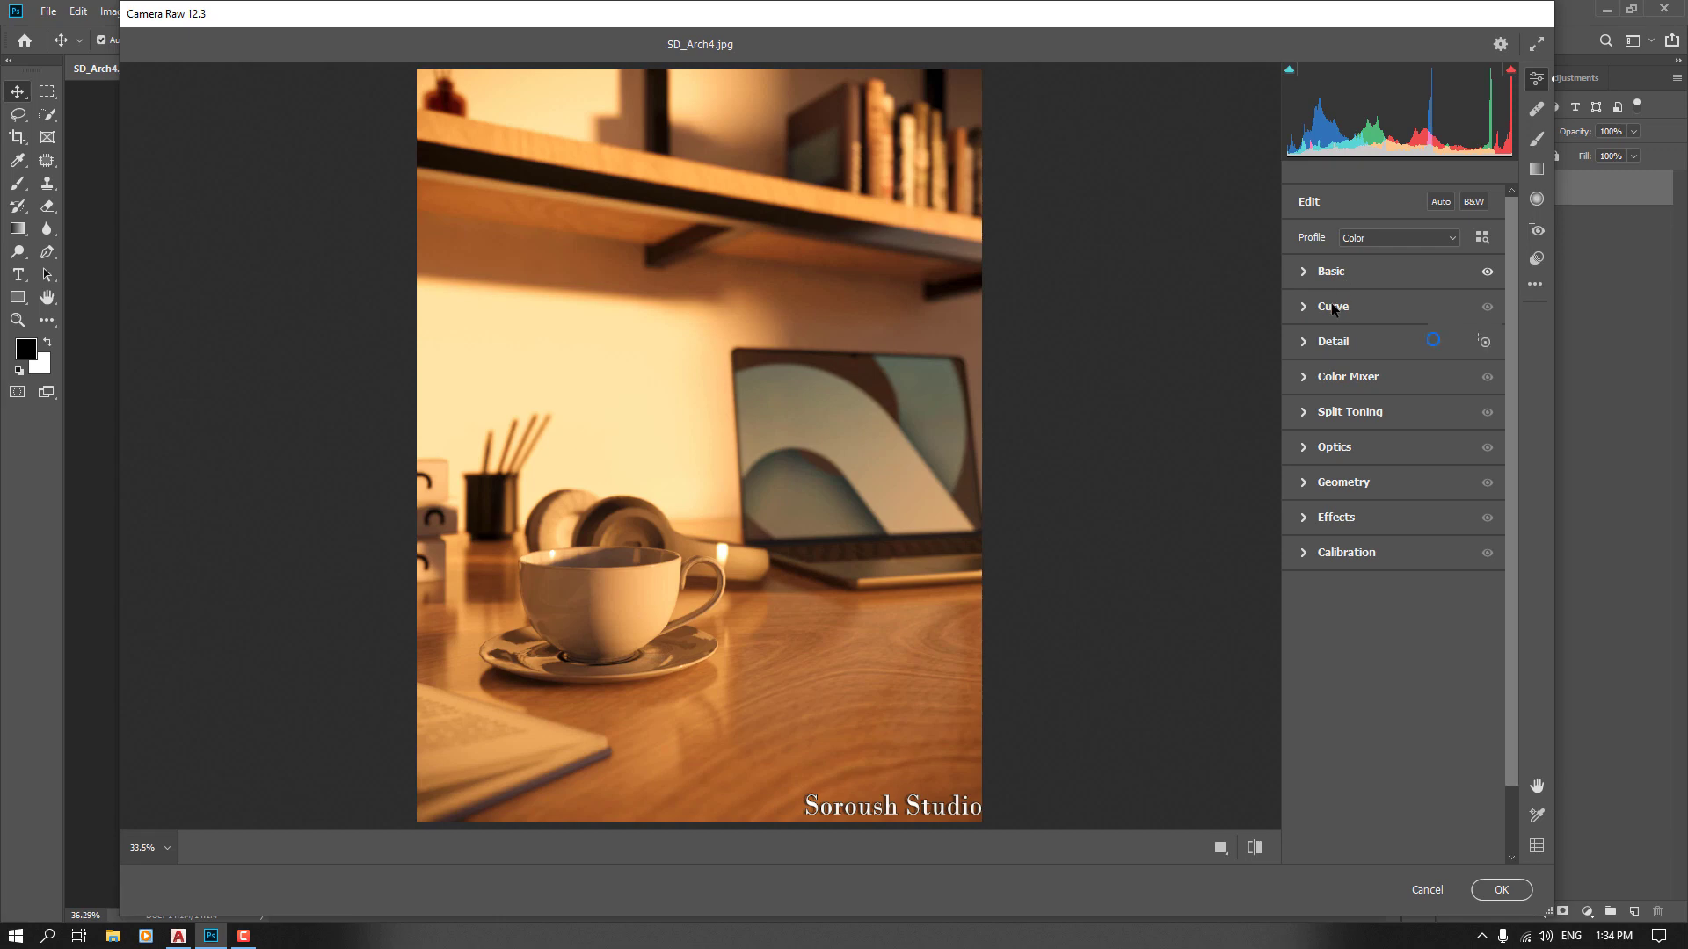
pyautogui.click(1332, 307)
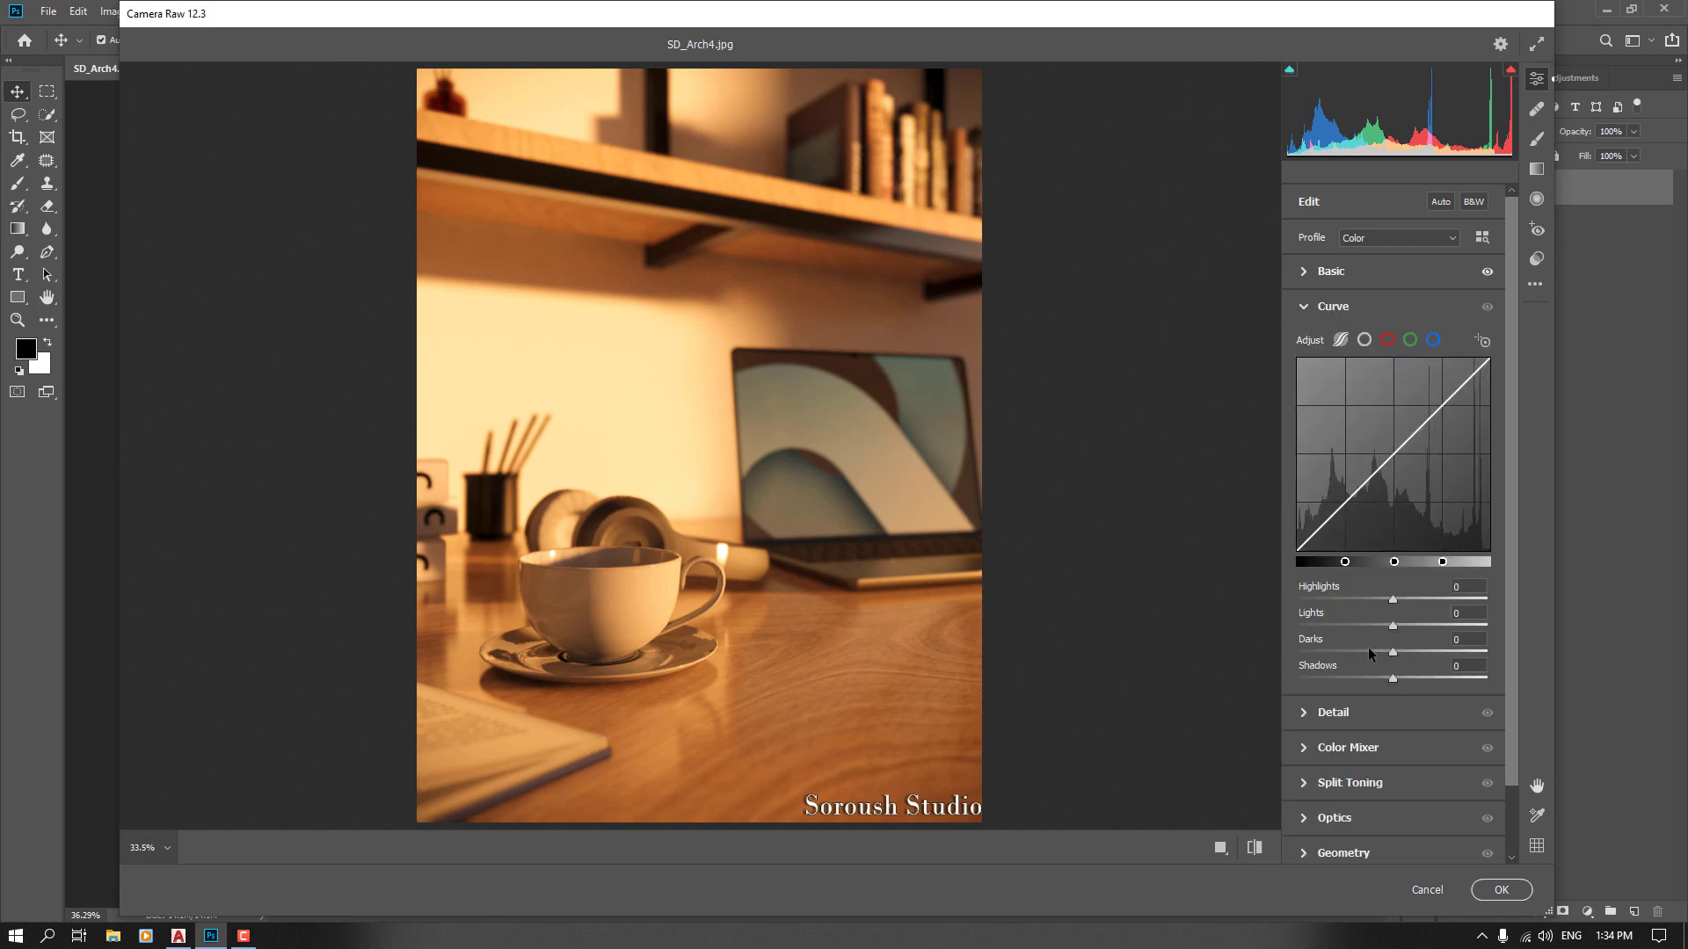
pyautogui.click(1311, 309)
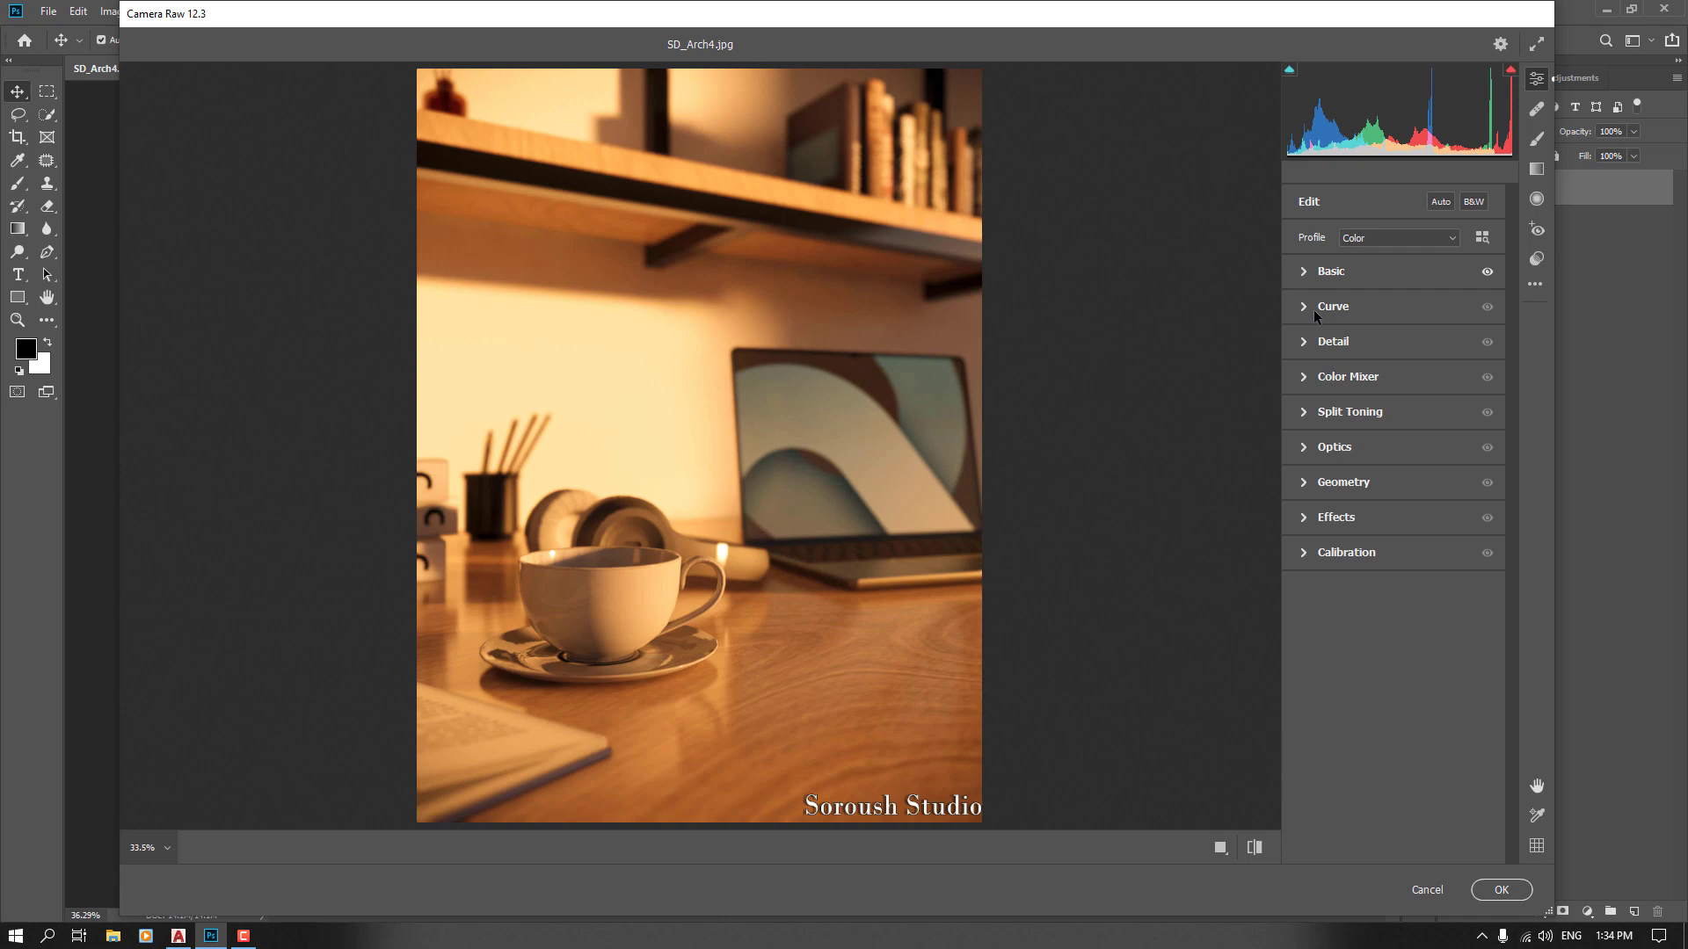
pyautogui.click(1313, 341)
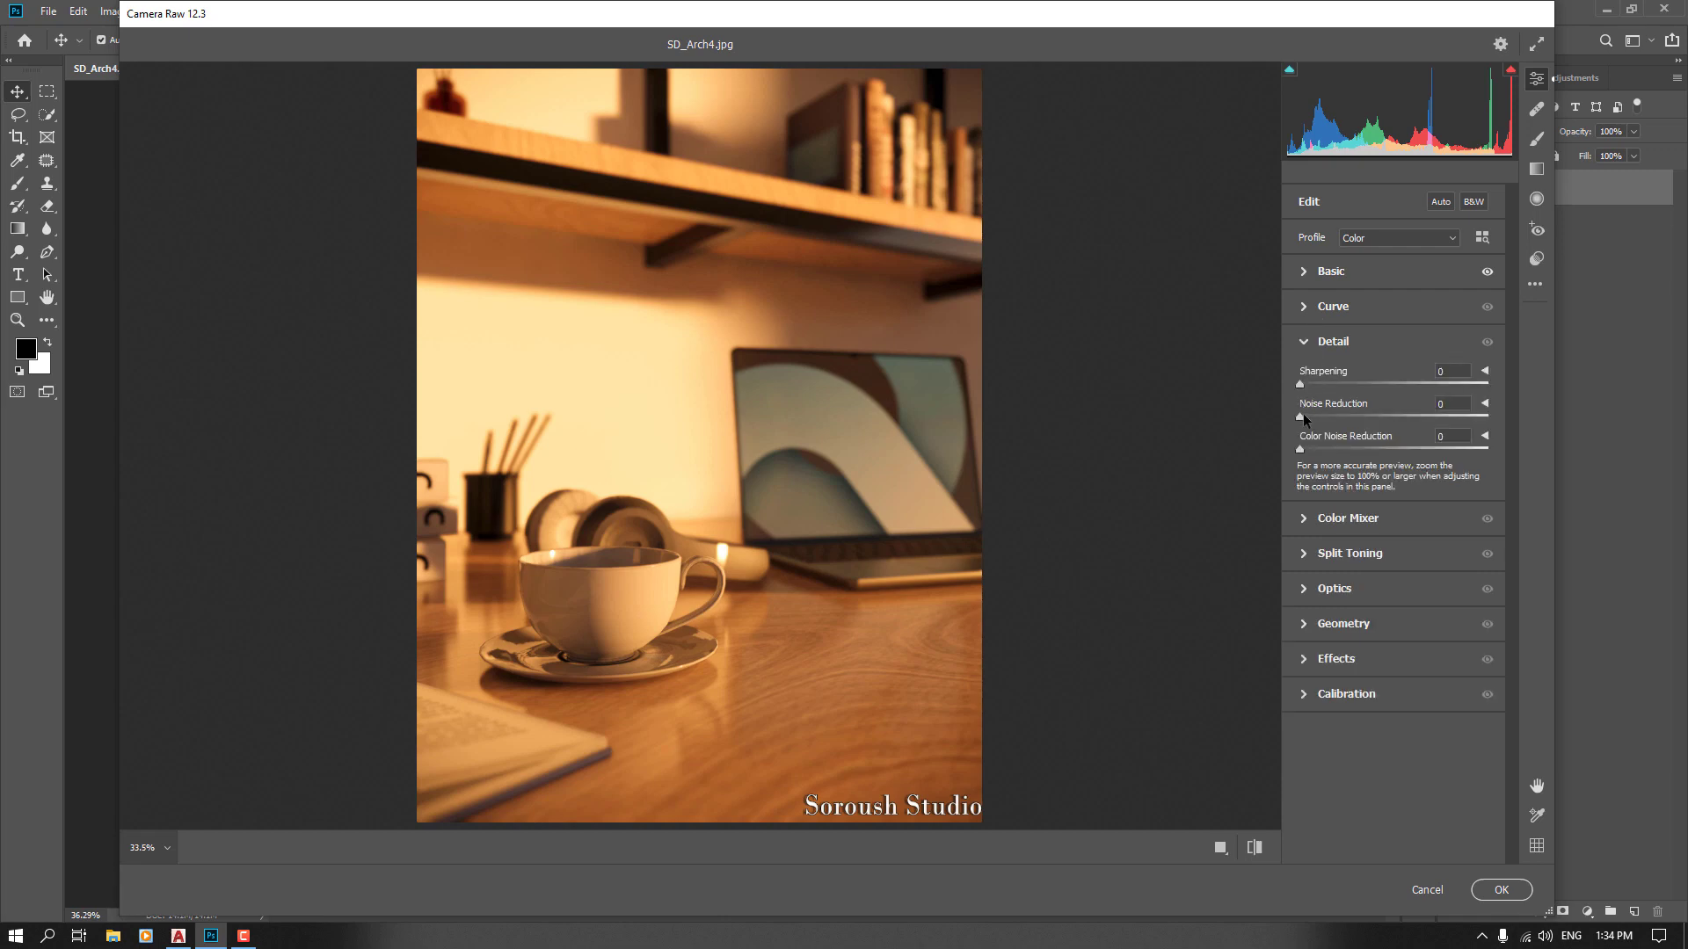
pyautogui.moveTo(1303, 419); pyautogui.dragTo(1403, 431)
pyautogui.click(714, 626)
pyautogui.click(715, 627)
pyautogui.click(1450, 403)
pyautogui.write('66')
pyautogui.press('Return')
pyautogui.moveTo(1301, 448); pyautogui.dragTo(1385, 450)
pyautogui.write('70')
pyautogui.press('Return')
pyautogui.click(1314, 342)
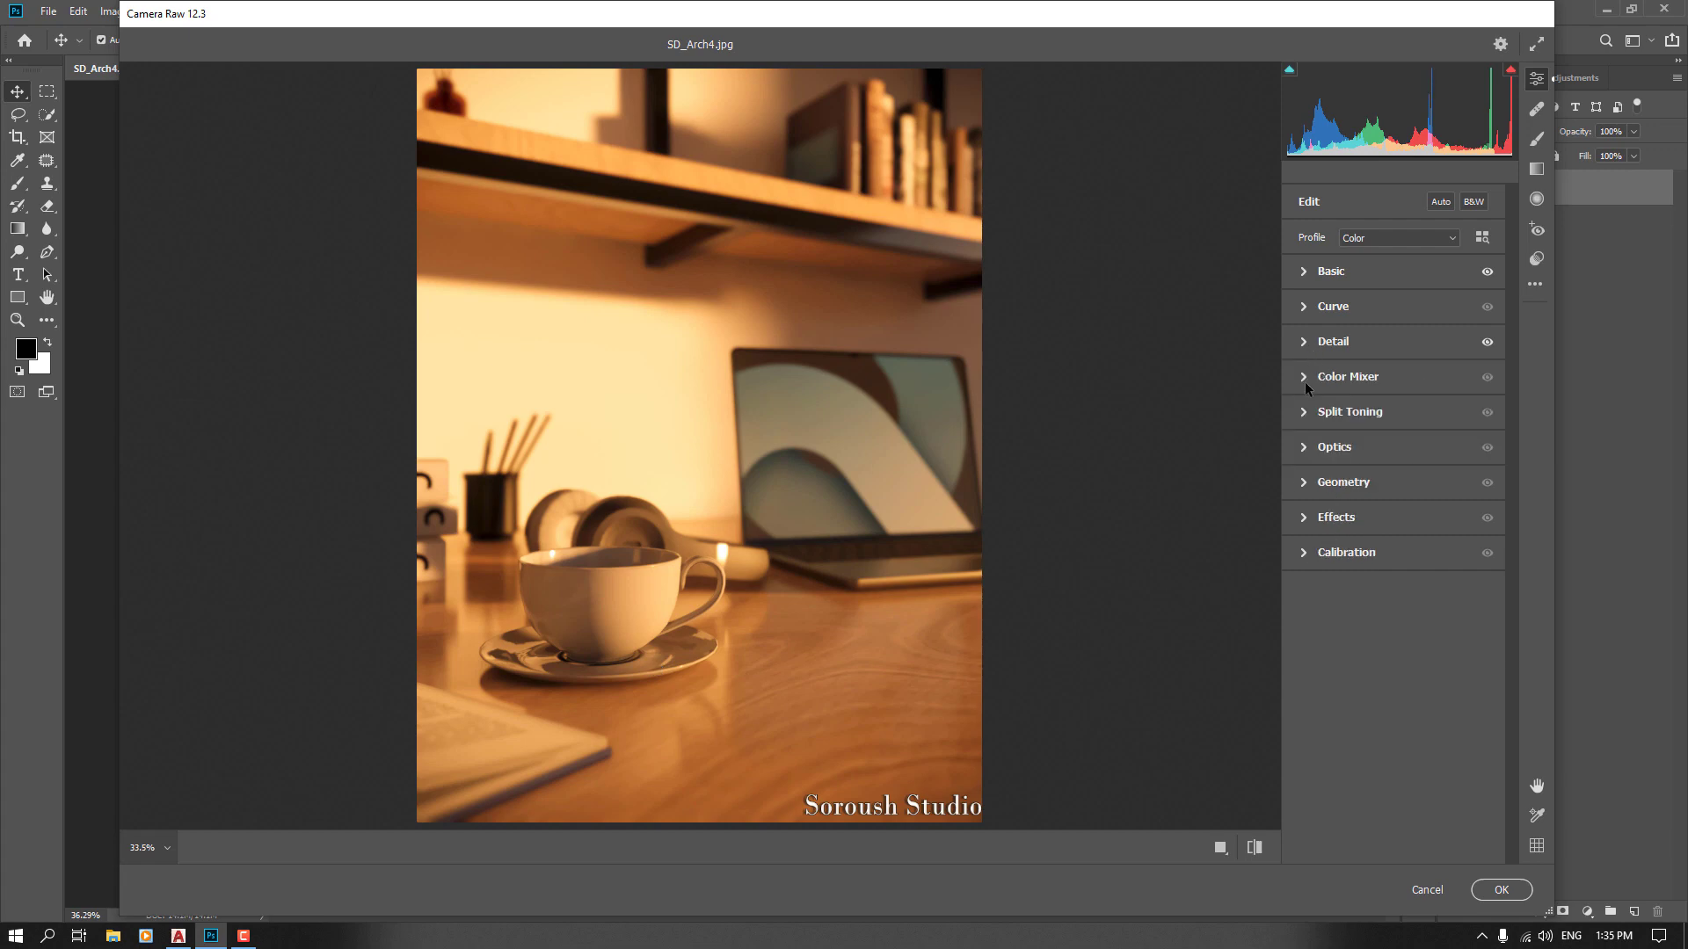
# Browse the remaining Camera Raw panels from Color Mixer through Calibration
pyautogui.click(1304, 381)
pyautogui.click(1304, 387)
pyautogui.click(1305, 411)
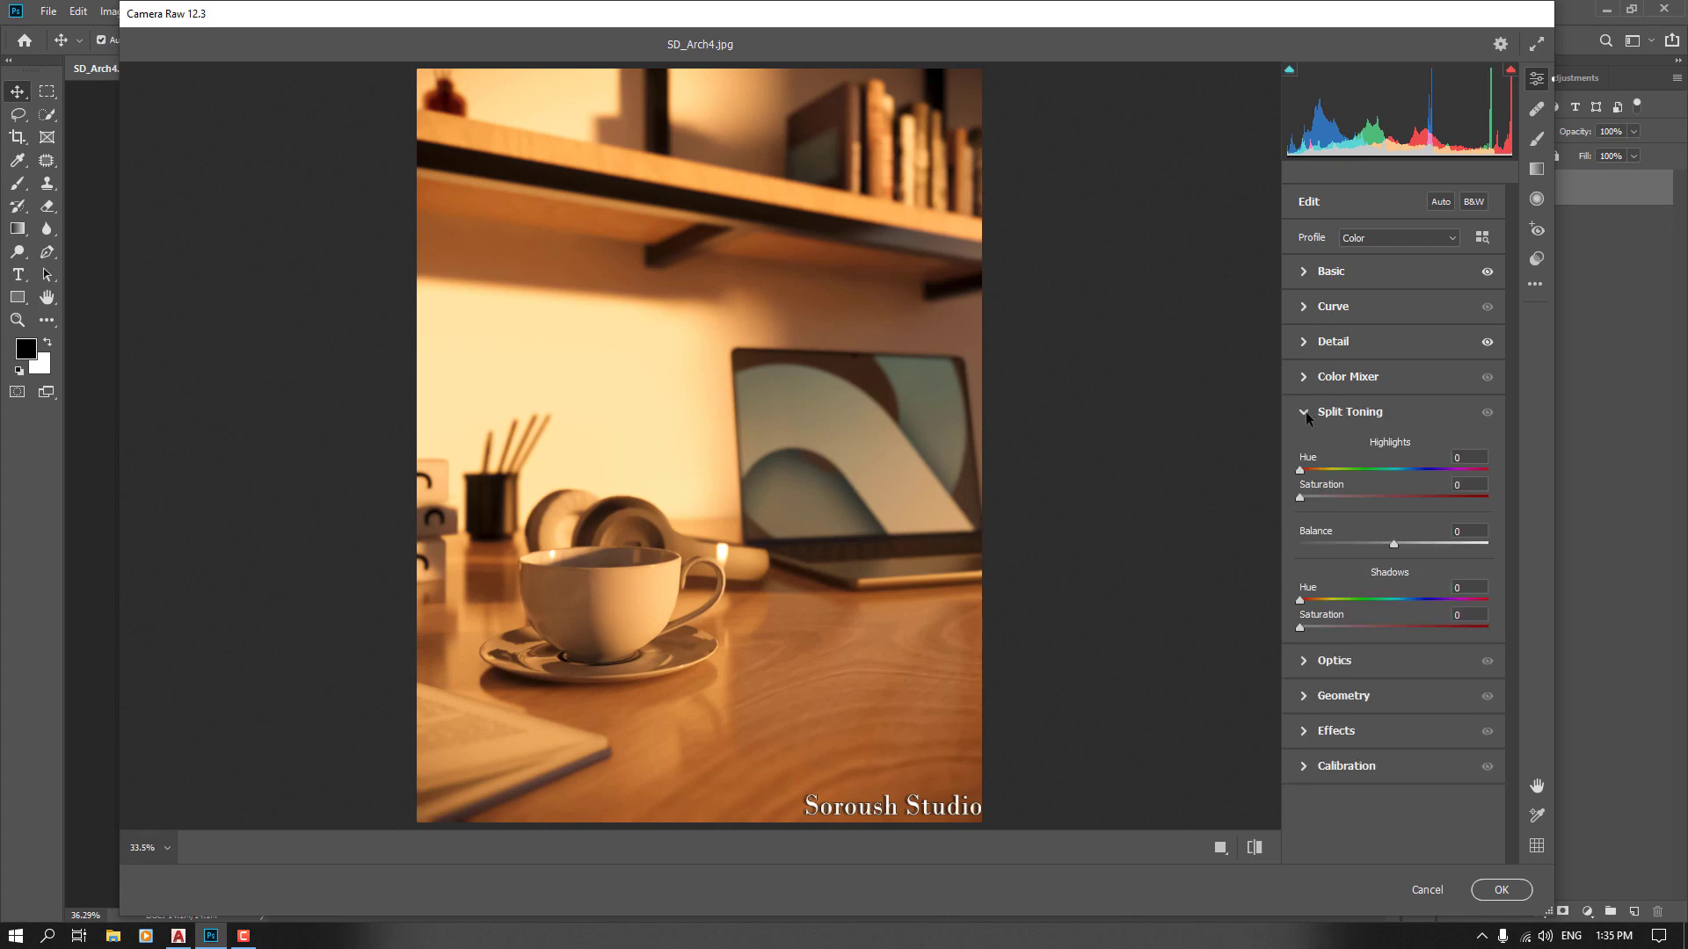
pyautogui.click(1305, 412)
pyautogui.click(1311, 449)
pyautogui.click(1312, 451)
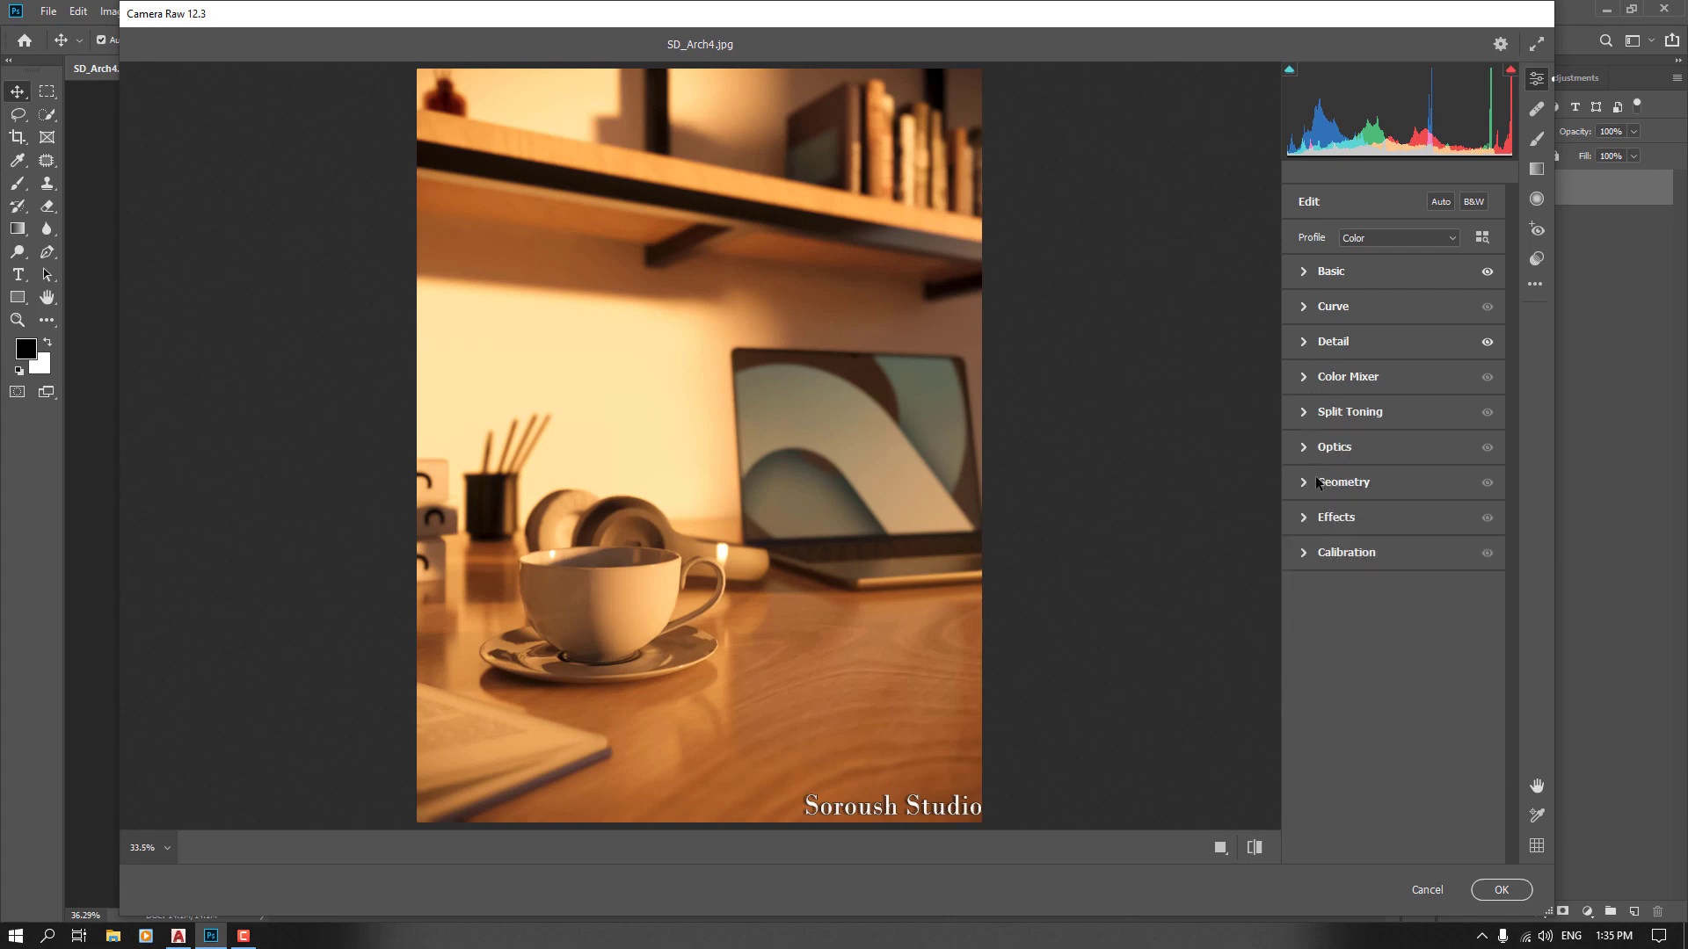
pyautogui.click(1315, 482)
pyautogui.click(1315, 484)
pyautogui.click(1306, 519)
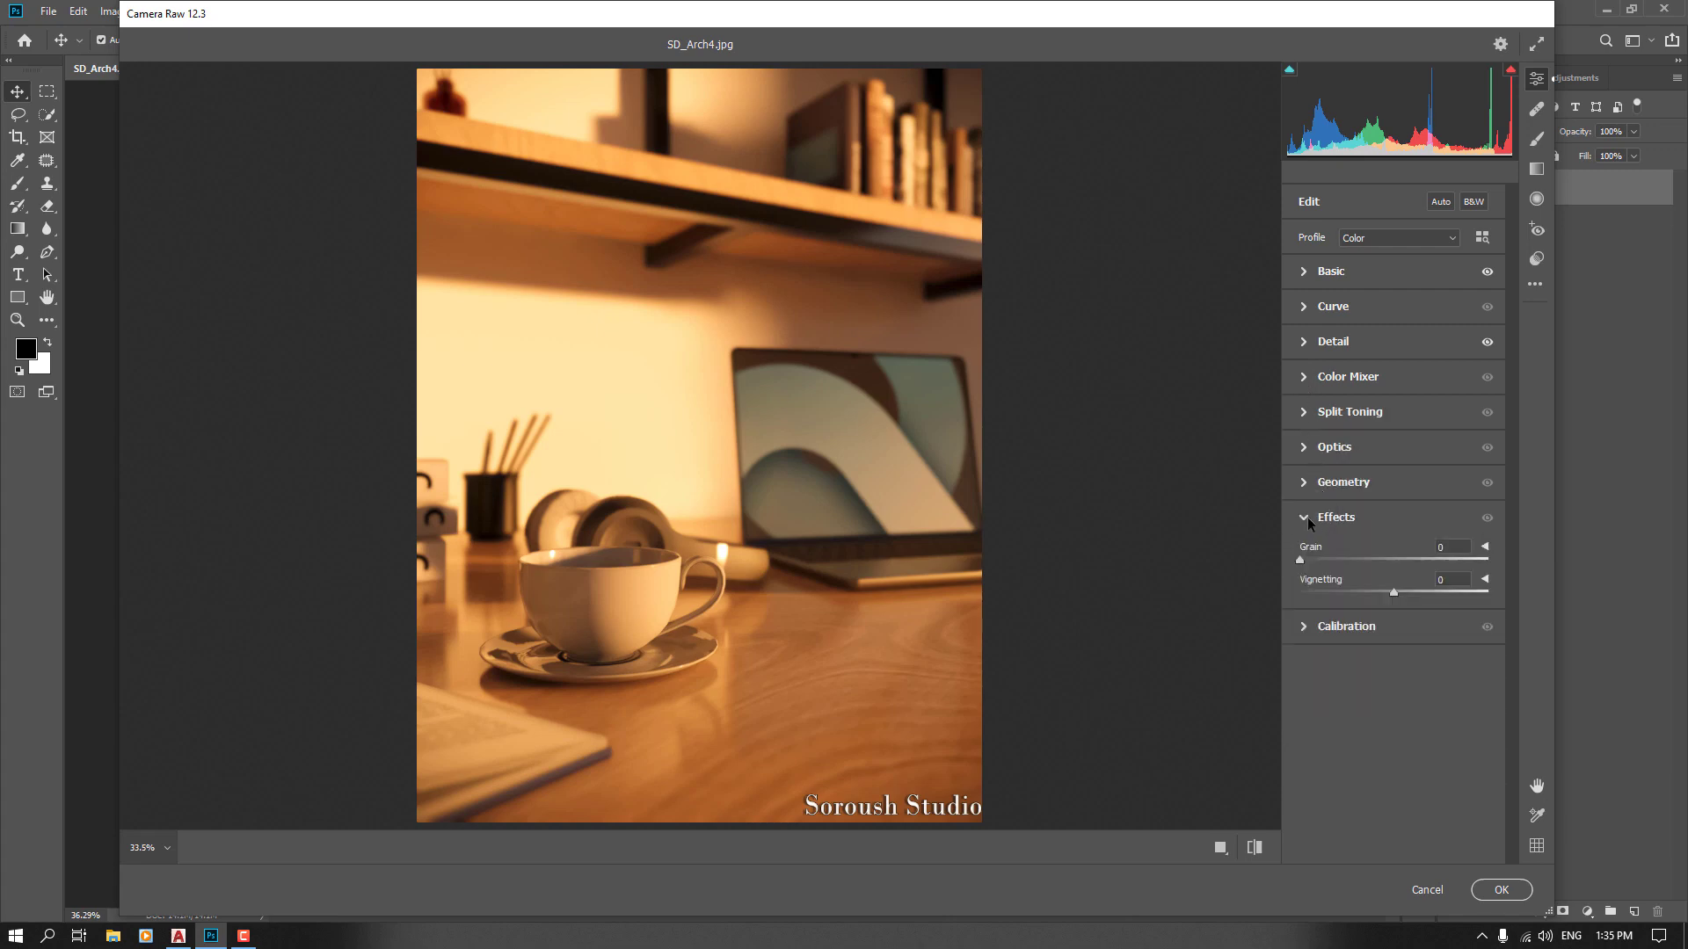
pyautogui.click(1310, 531)
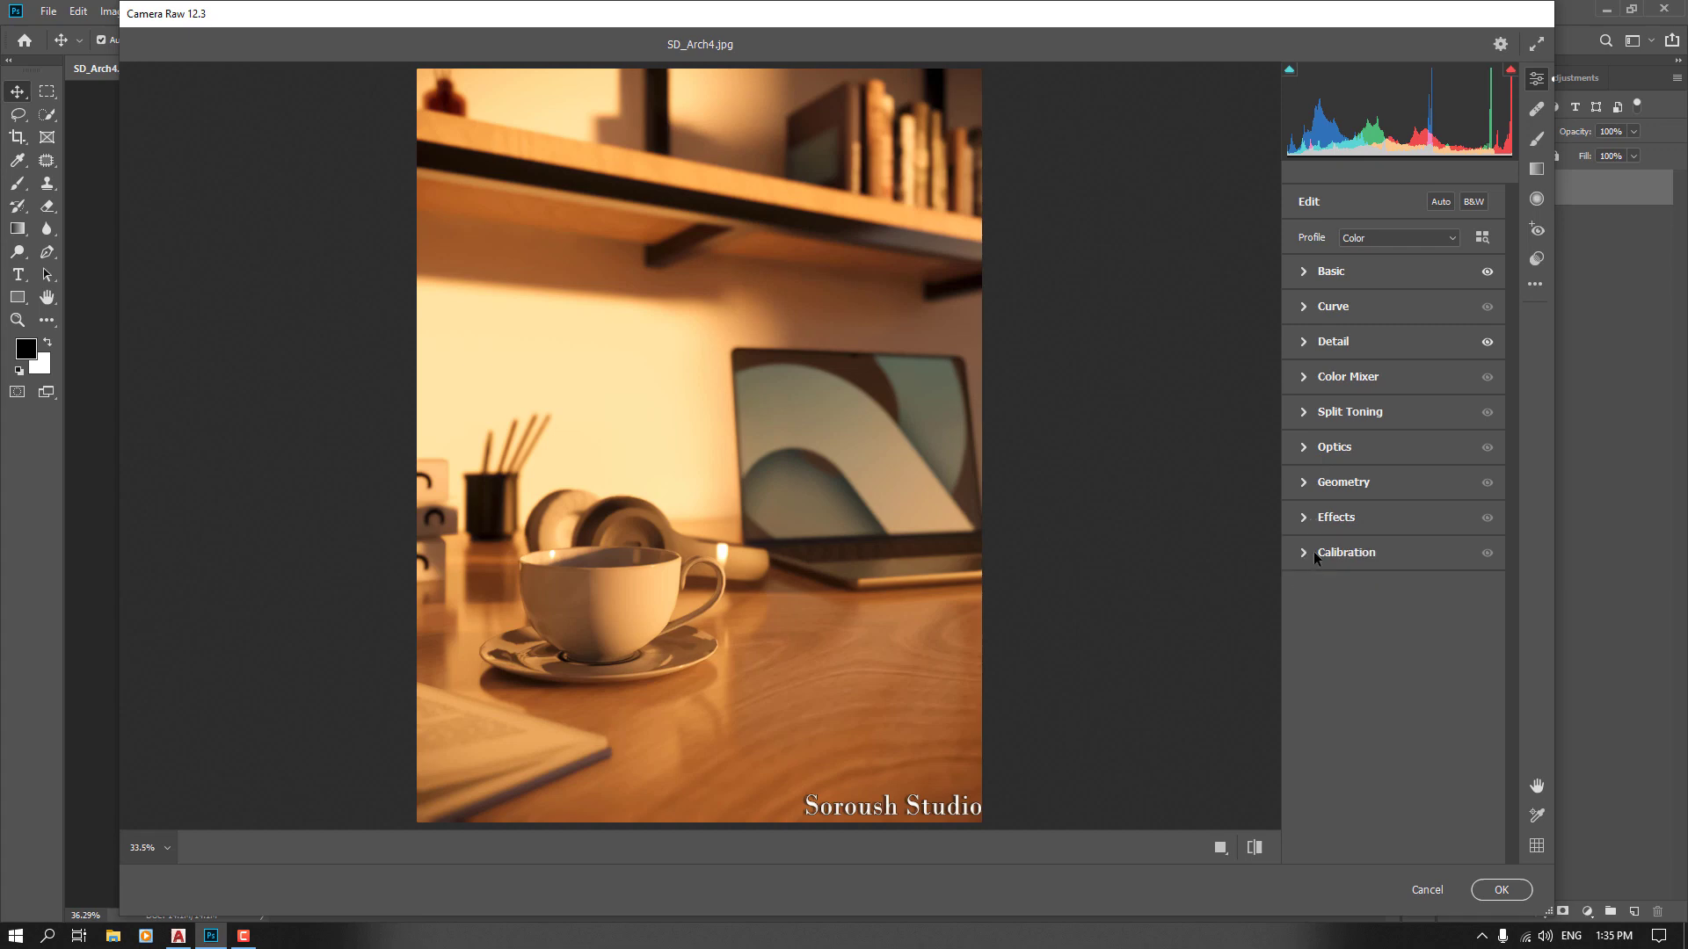
pyautogui.click(1314, 551)
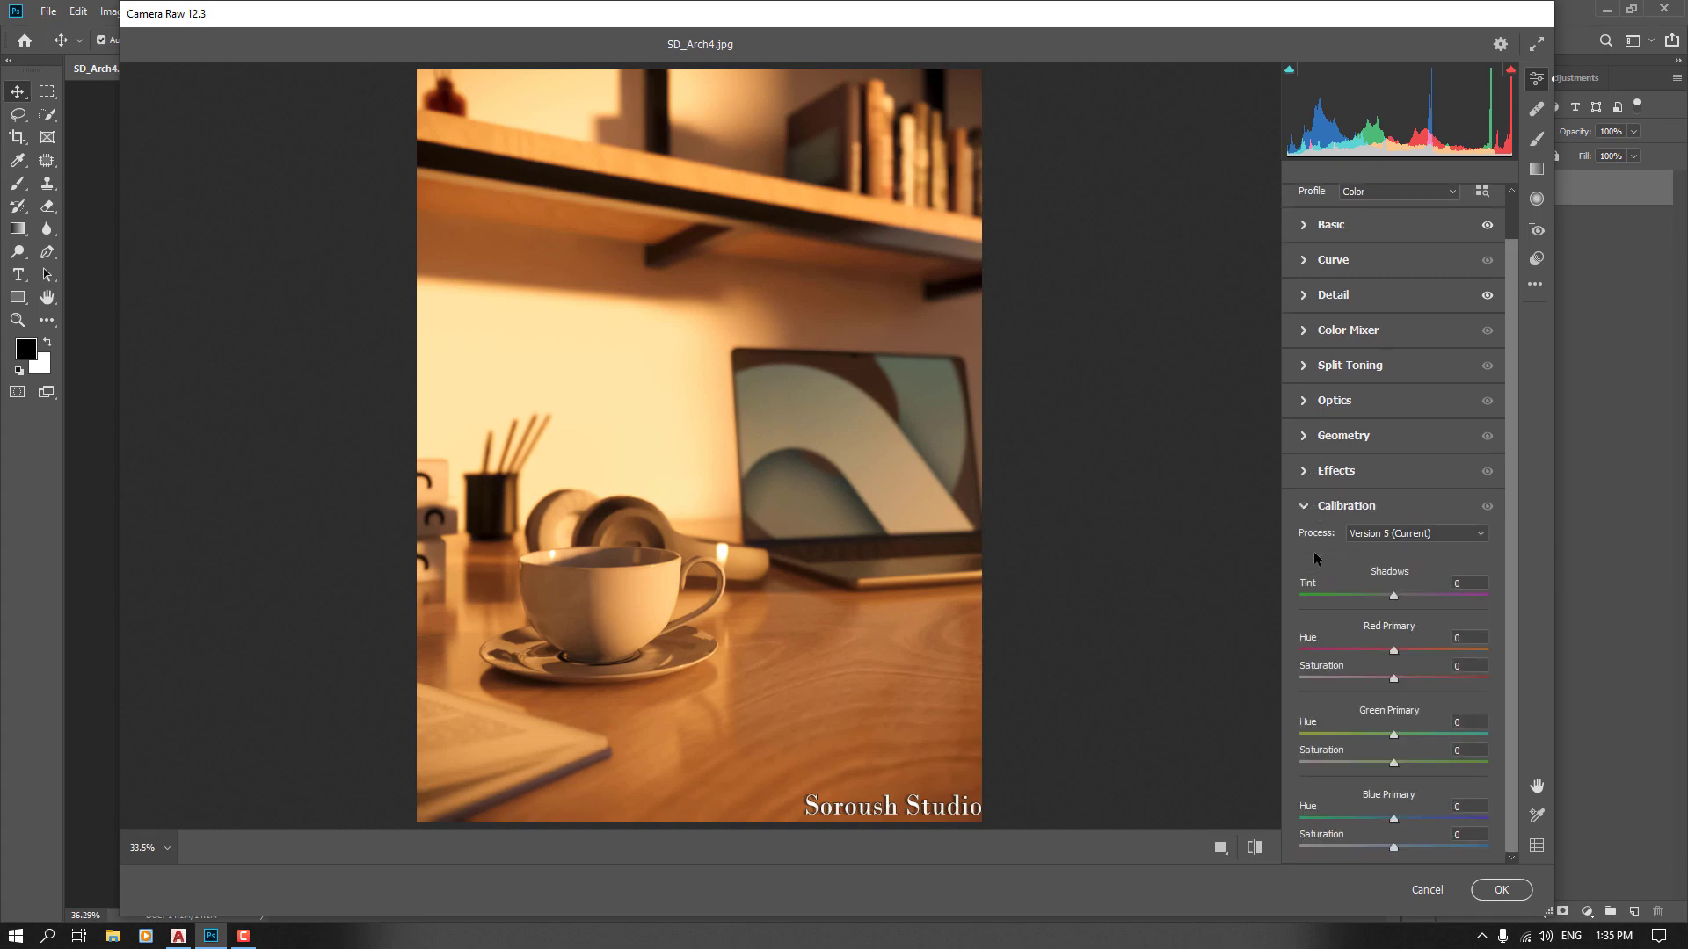
pyautogui.click(1304, 508)
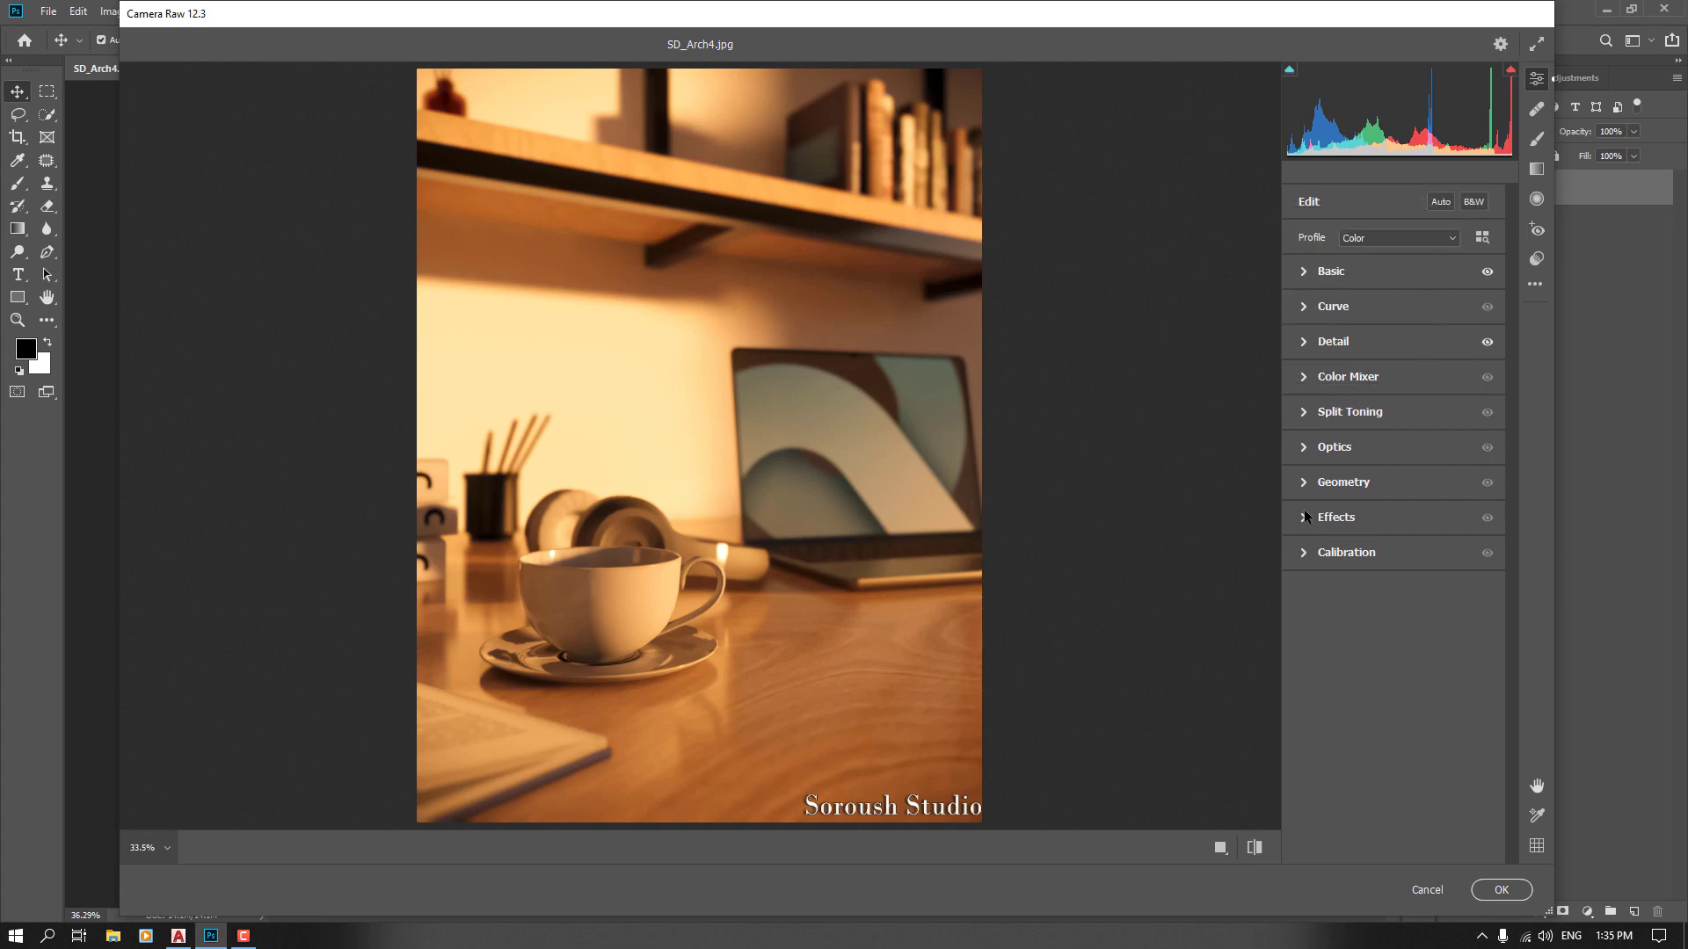
# Set the Effects Grain to 10 and apply the Camera Raw Filter
pyautogui.click(1305, 516)
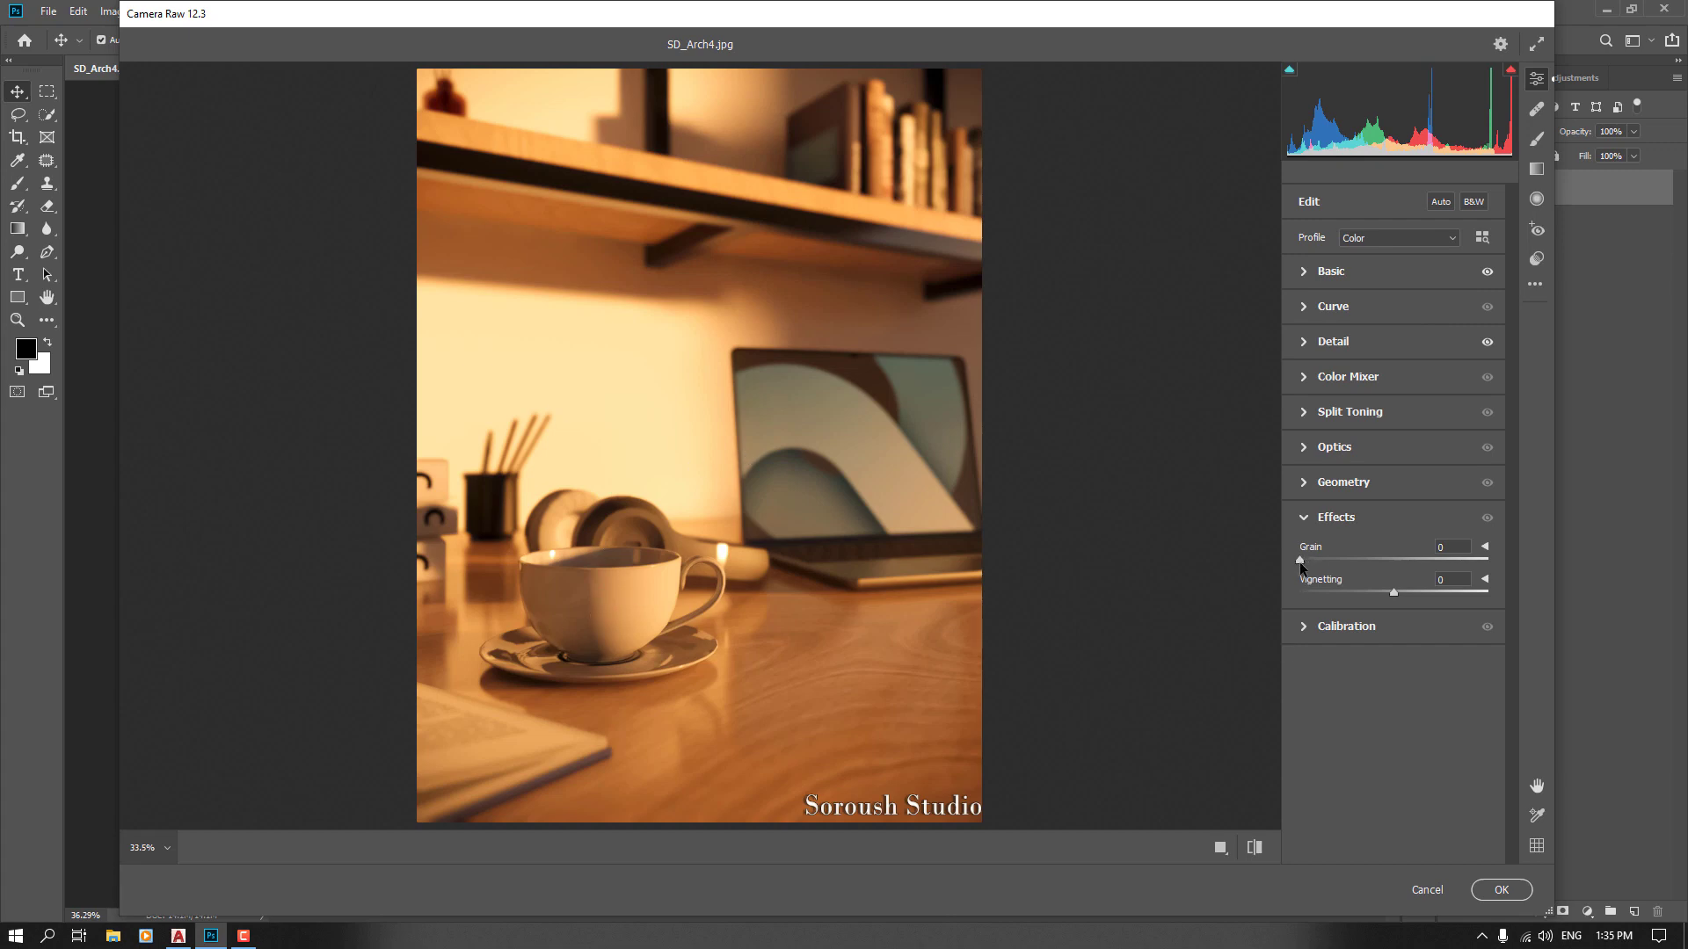
pyautogui.moveTo(1300, 560); pyautogui.dragTo(1352, 566)
pyautogui.moveTo(1507, 558); pyautogui.dragTo(1508, 559)
pyautogui.write('10')
pyautogui.click(1498, 897)
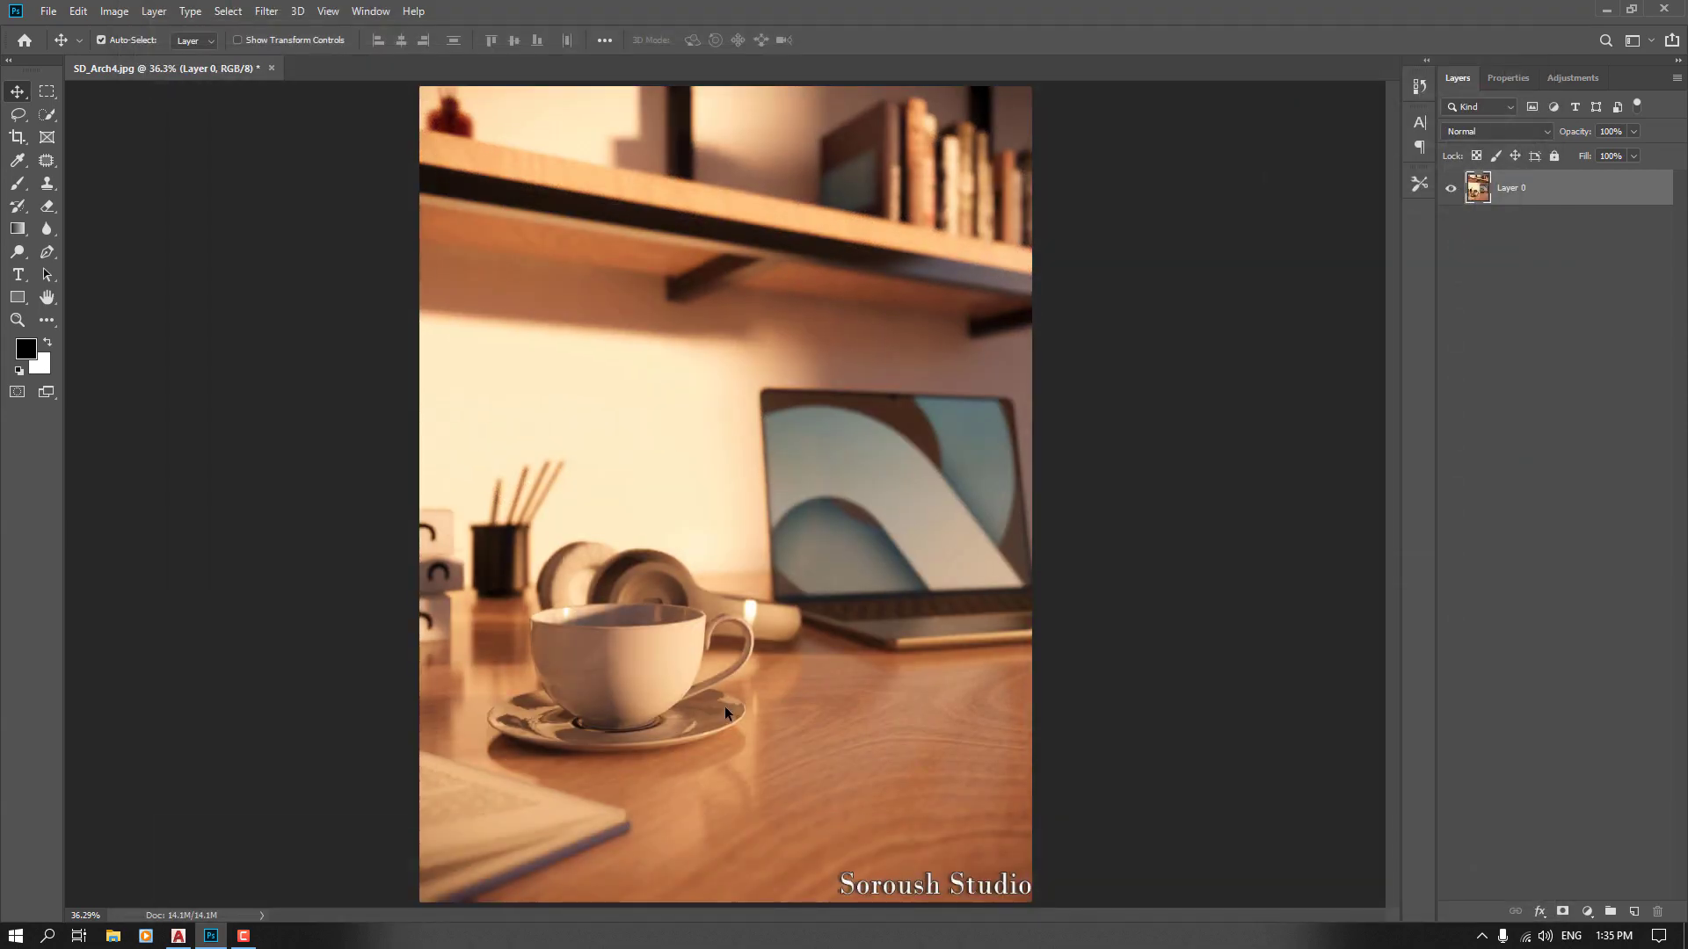